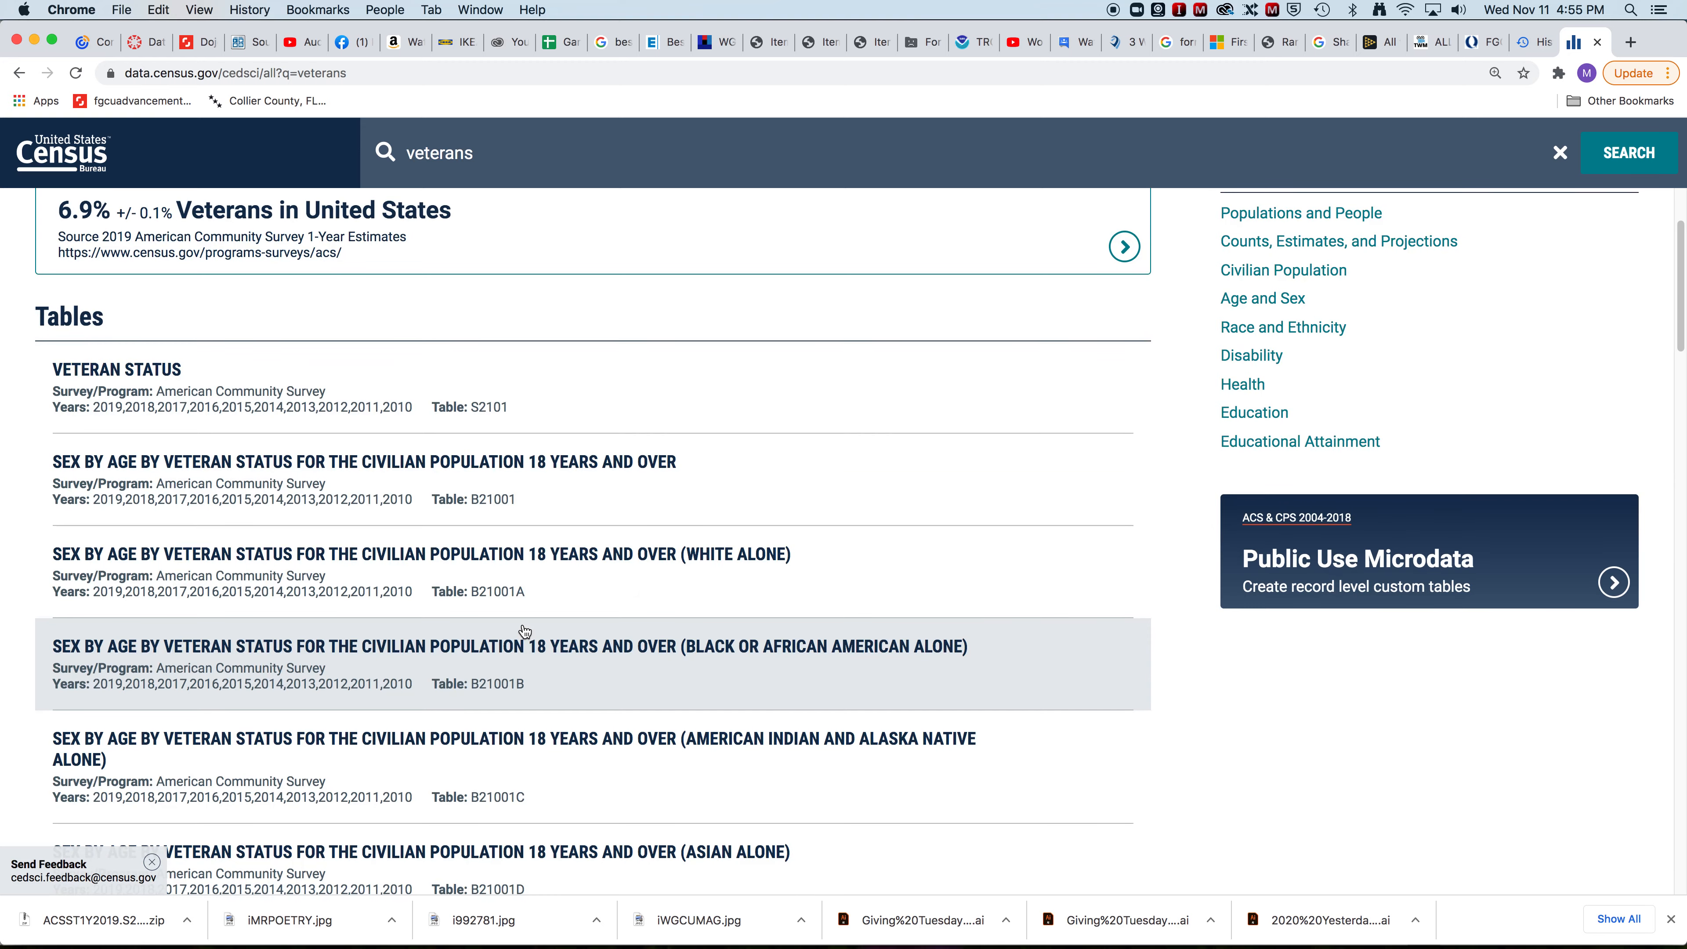
- Open the Veteran Status table (S2101) from the search results for customization
{"action": "scroll", "coordinate": [525, 631], "scroll_direction": "up", "scroll_amount": 5}
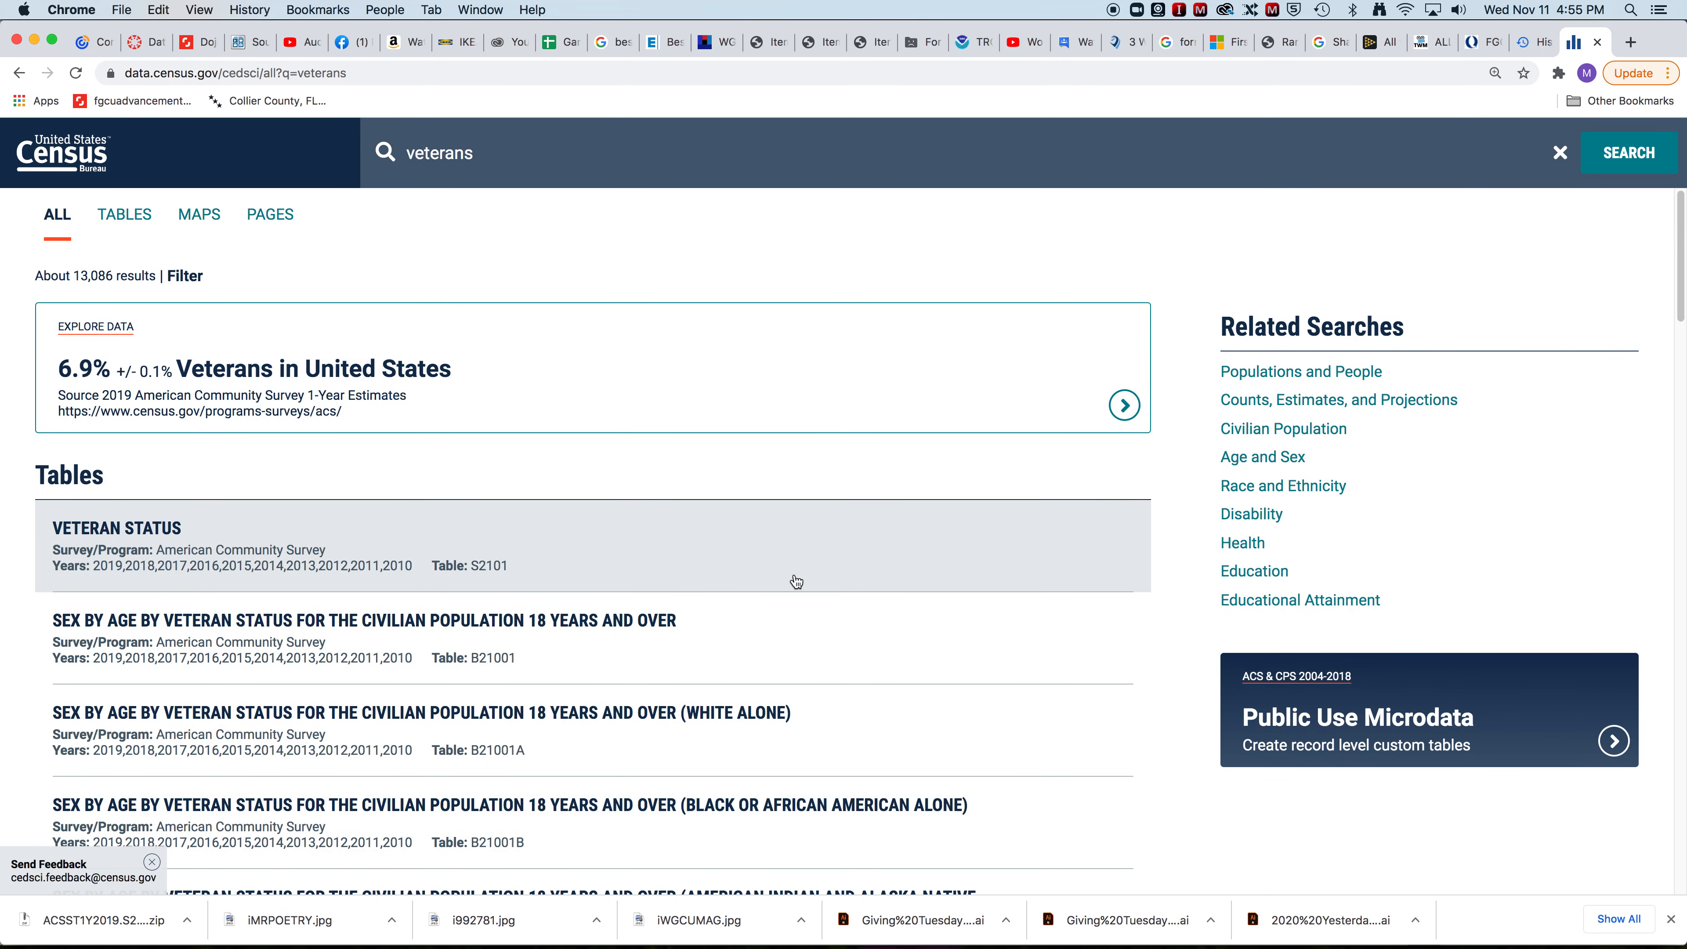
{"action": "left_click", "coordinate": [150, 535]}
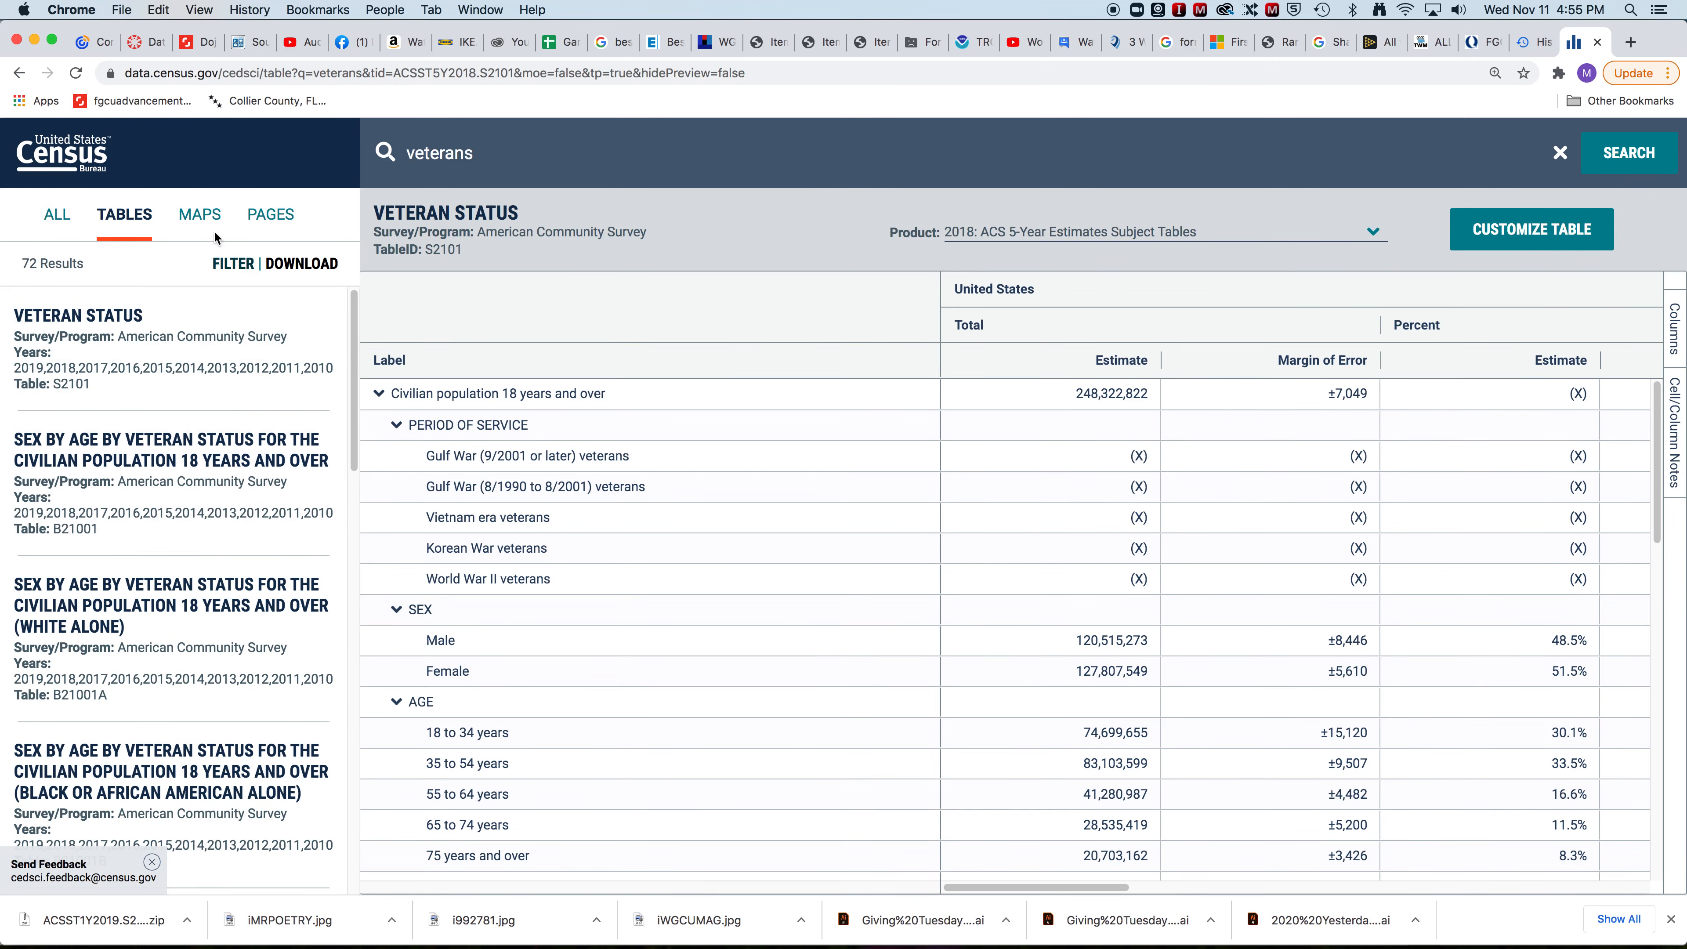
{"action": "scroll", "coordinate": [849, 519], "scroll_direction": "down", "scroll_amount": 15}
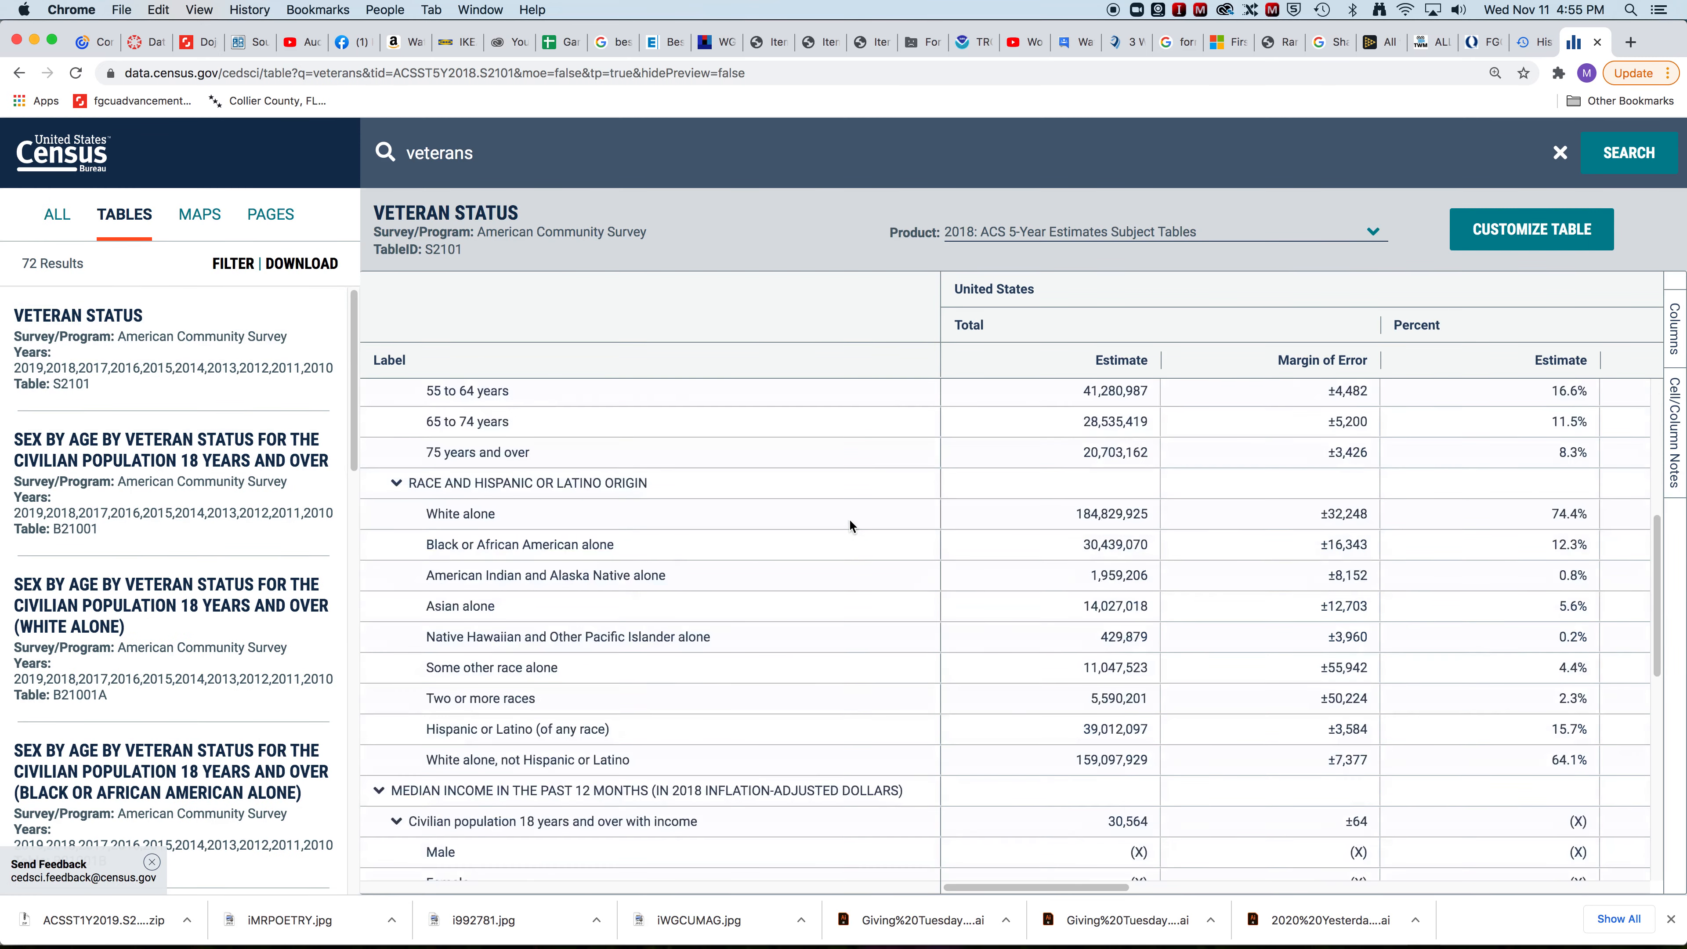
{"action": "scroll", "coordinate": [846, 521], "scroll_direction": "up", "scroll_amount": 15}
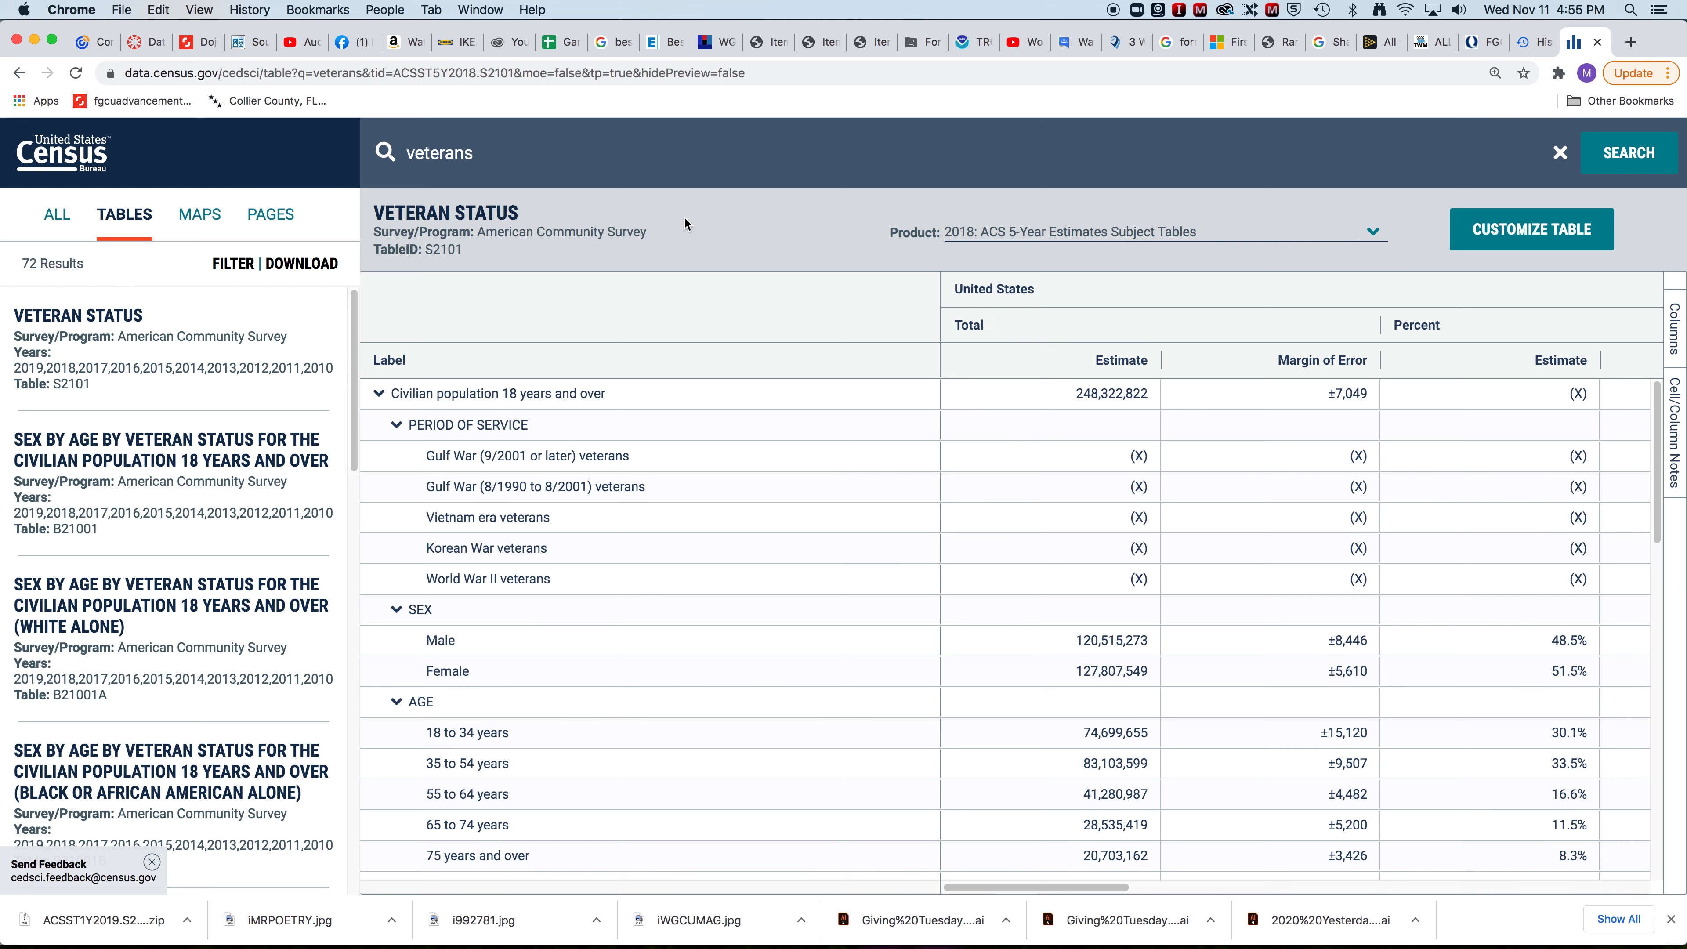
{"action": "left_click", "coordinate": [1520, 229]}
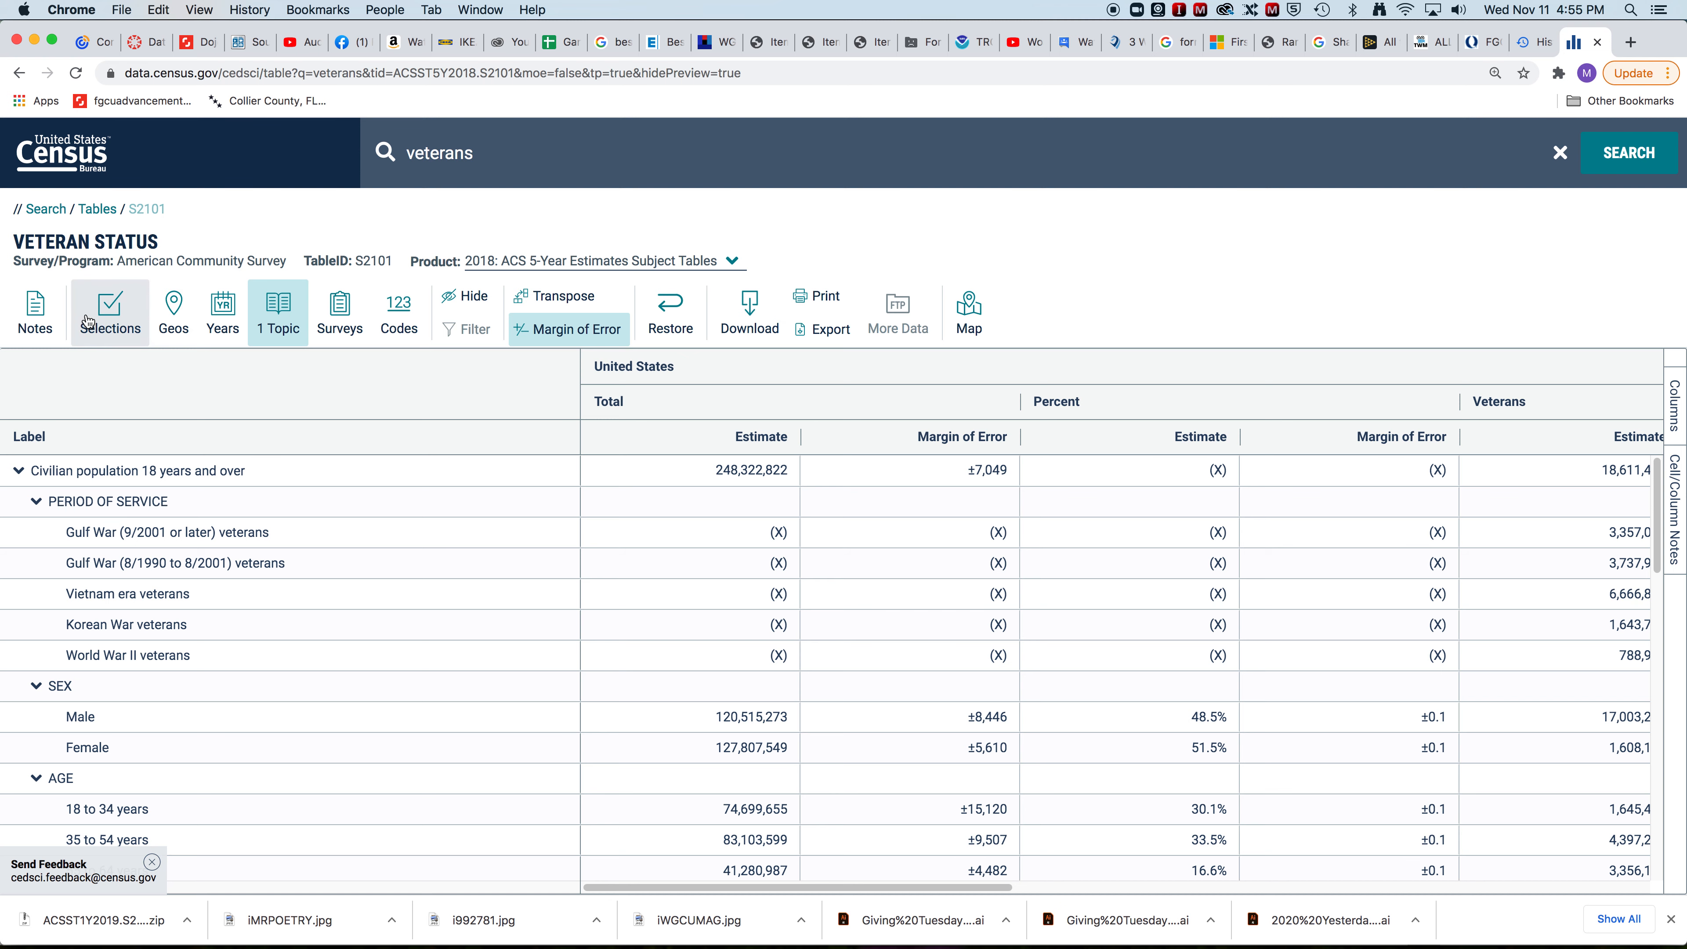
- Set the table's geography to all counties in Florida
{"action": "left_click", "coordinate": [175, 307]}
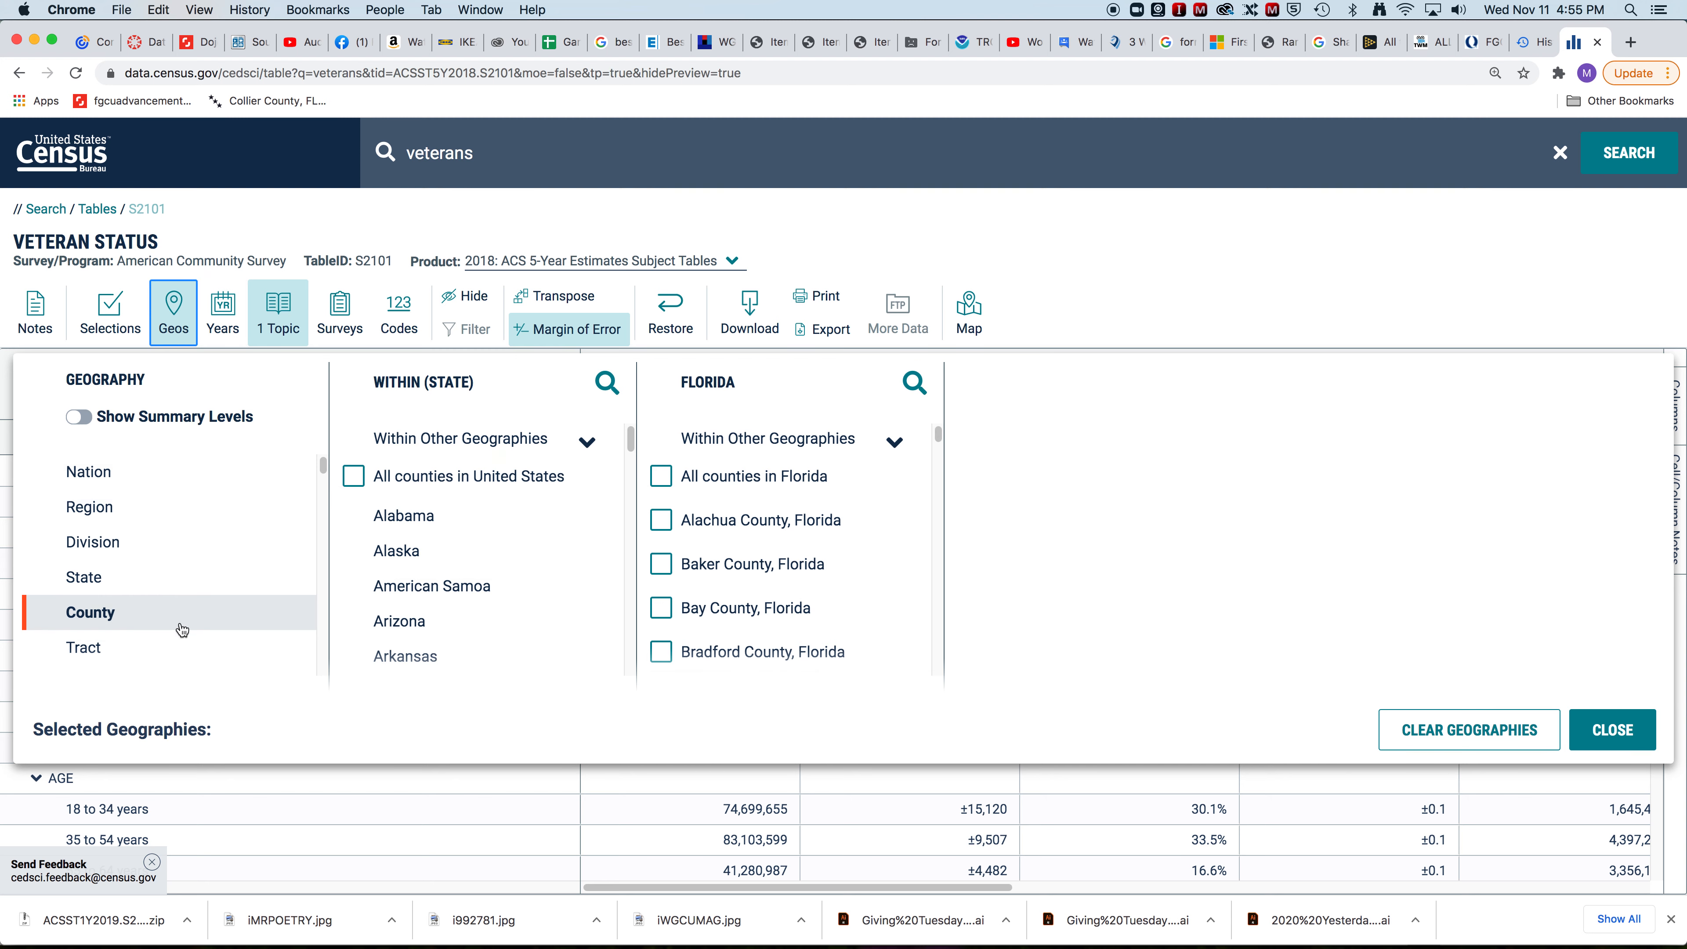
{"action": "left_click", "coordinate": [145, 625]}
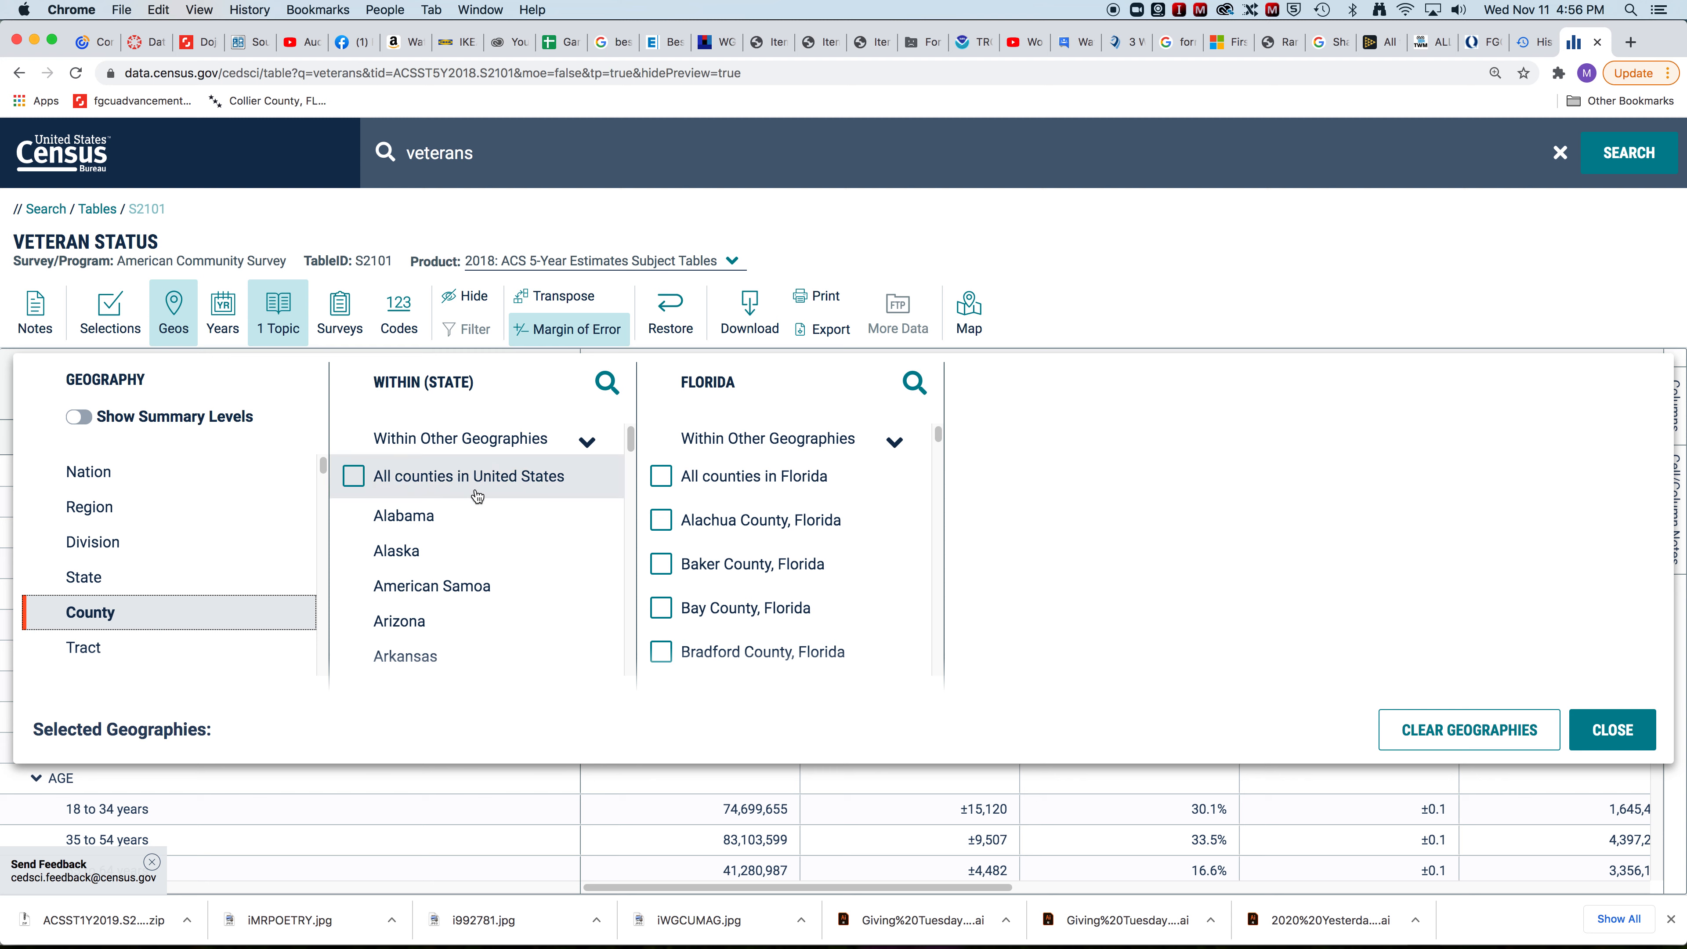
{"action": "scroll", "coordinate": [435, 578], "scroll_direction": "down", "scroll_amount": 5}
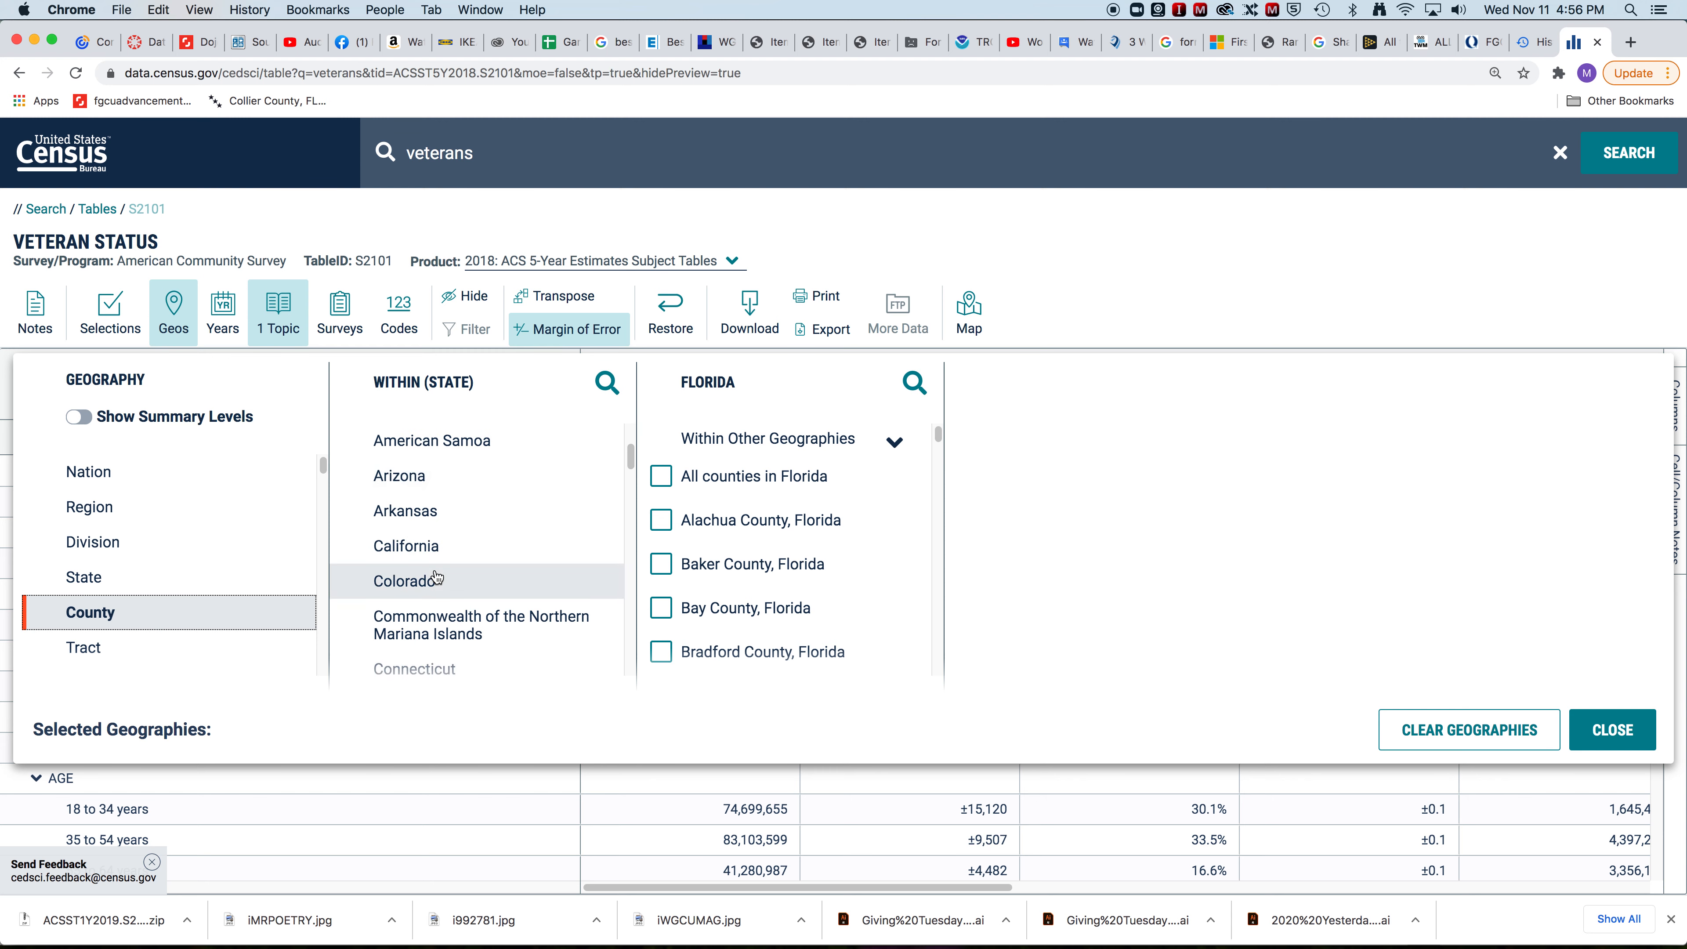
{"action": "scroll", "coordinate": [436, 576], "scroll_direction": "down", "scroll_amount": 2}
{"action": "left_click", "coordinate": [415, 656]}
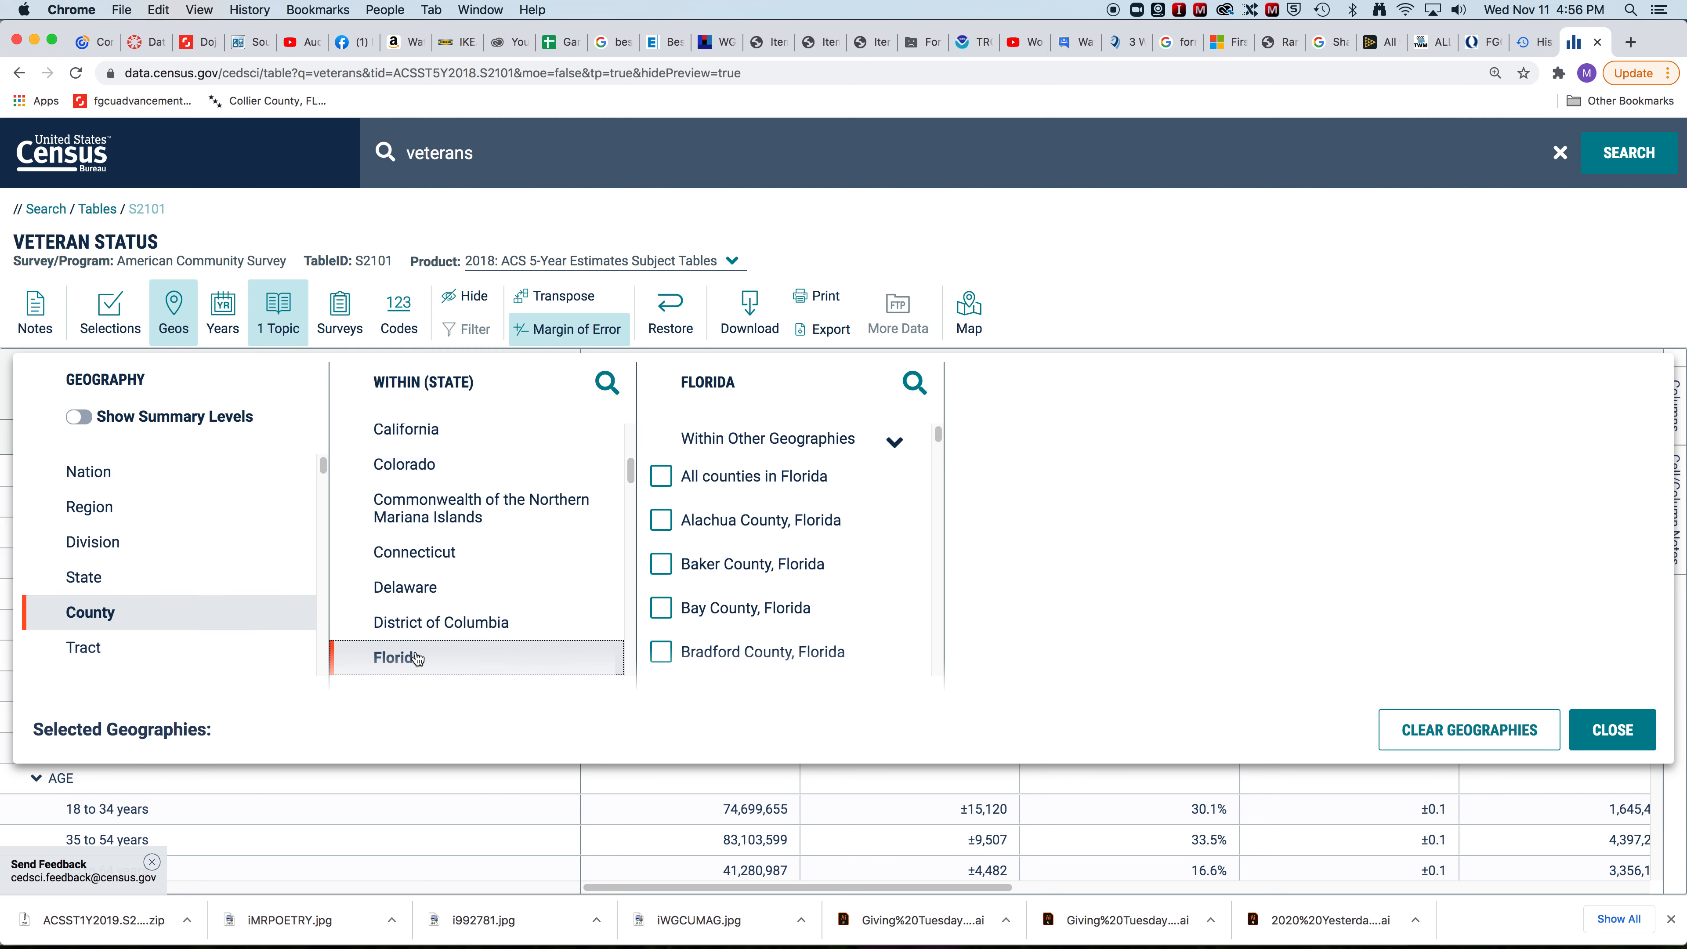
{"action": "left_click", "coordinate": [660, 483]}
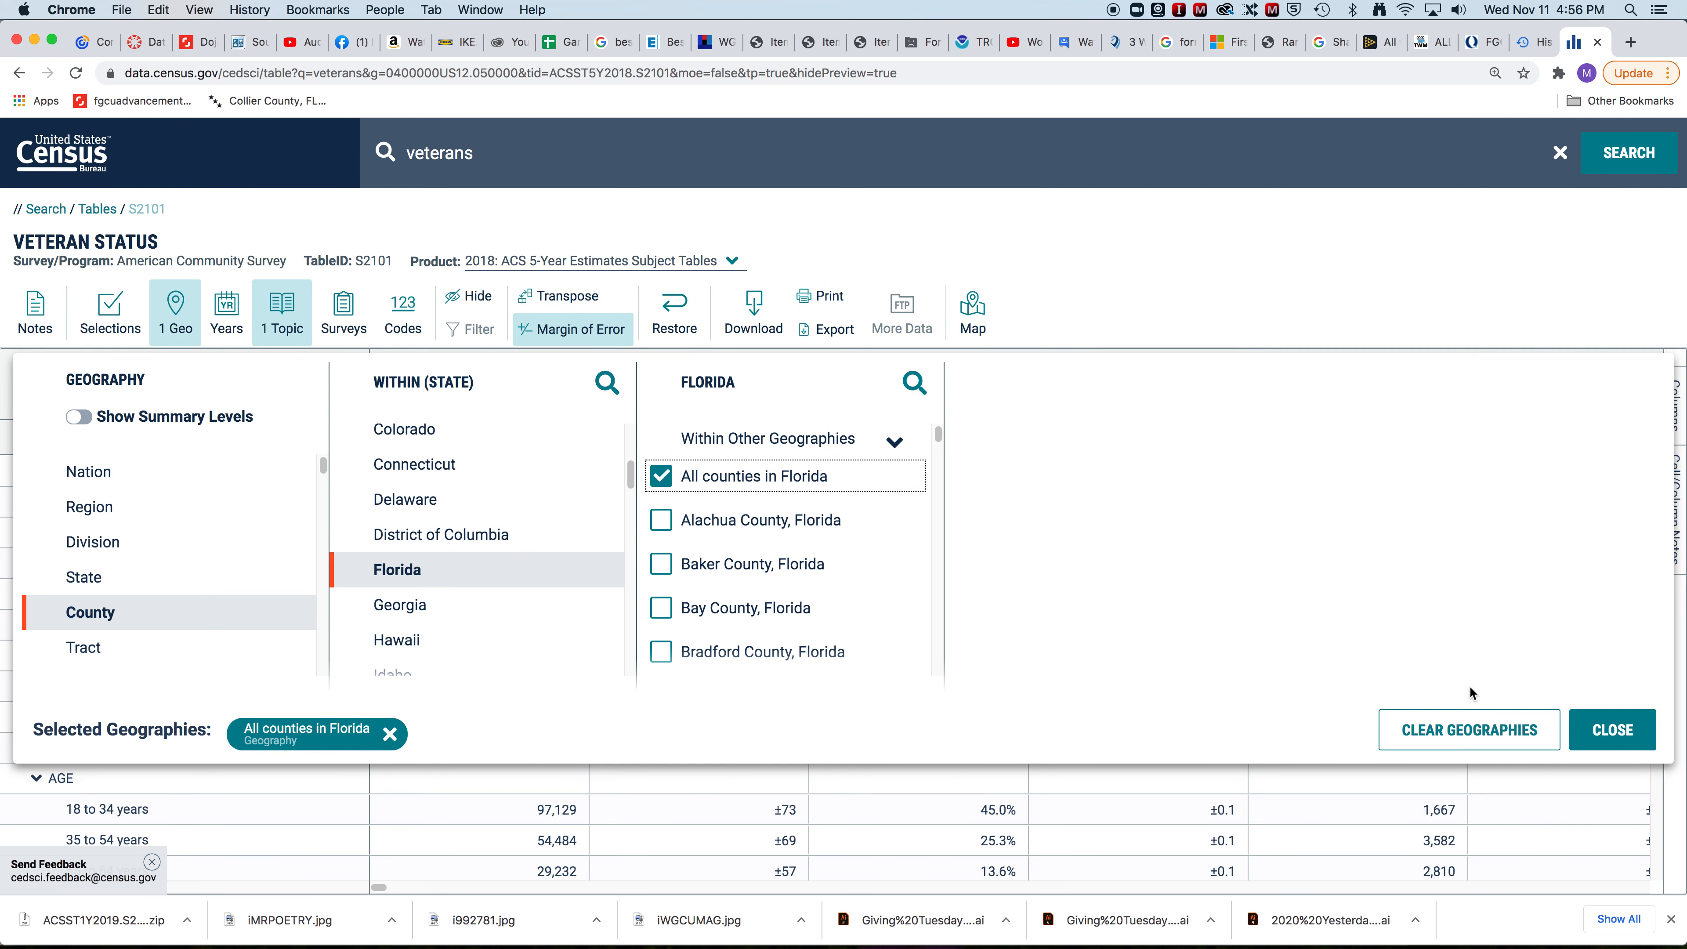
{"action": "left_click", "coordinate": [1628, 728]}
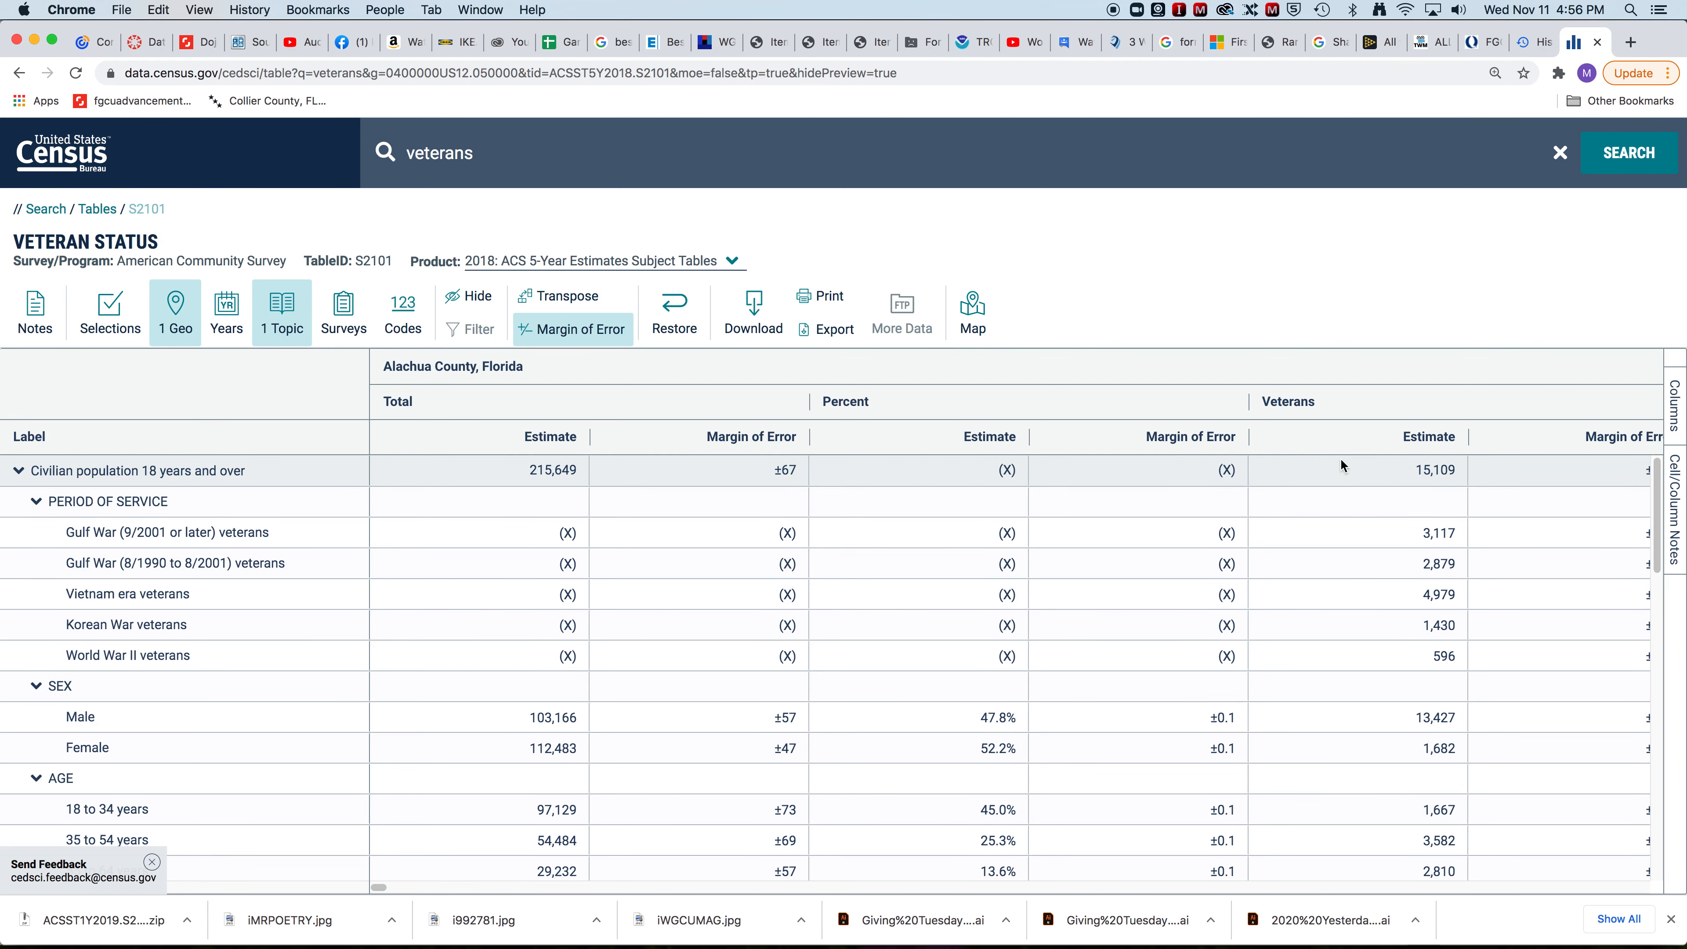
- Examine the Veterans and Percent Veterans columns for the first Florida counties in the table
{"action": "scroll", "coordinate": [1367, 474], "scroll_direction": "right", "scroll_amount": 1}
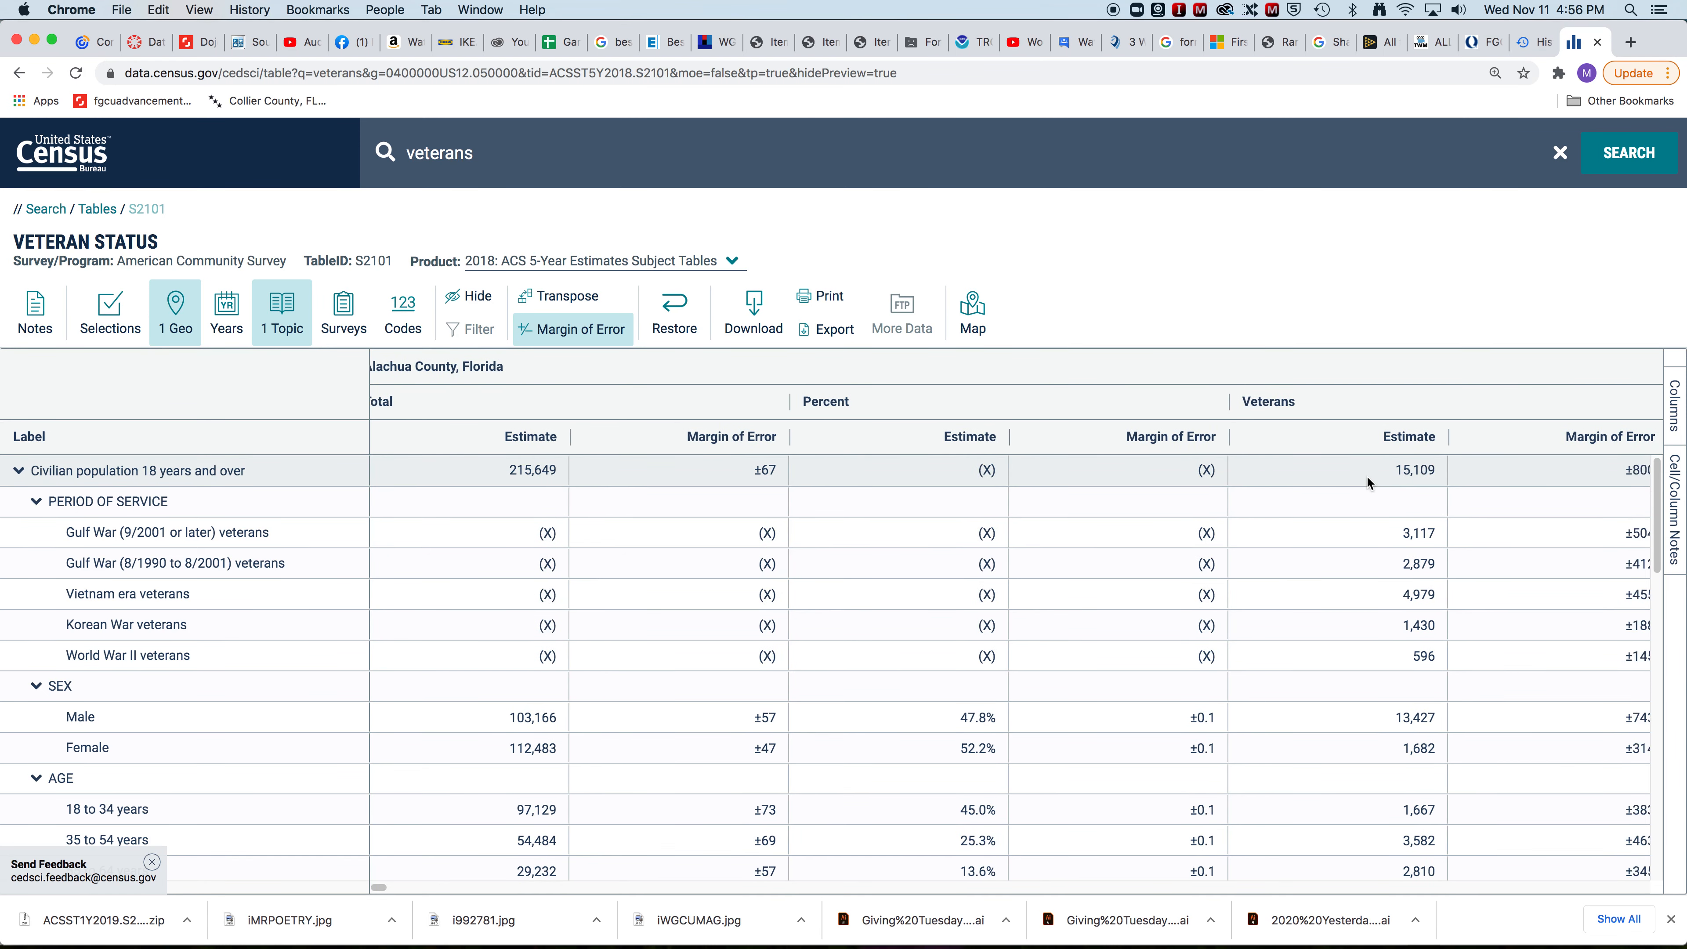
{"action": "scroll", "coordinate": [1367, 474], "scroll_direction": "right", "scroll_amount": 8}
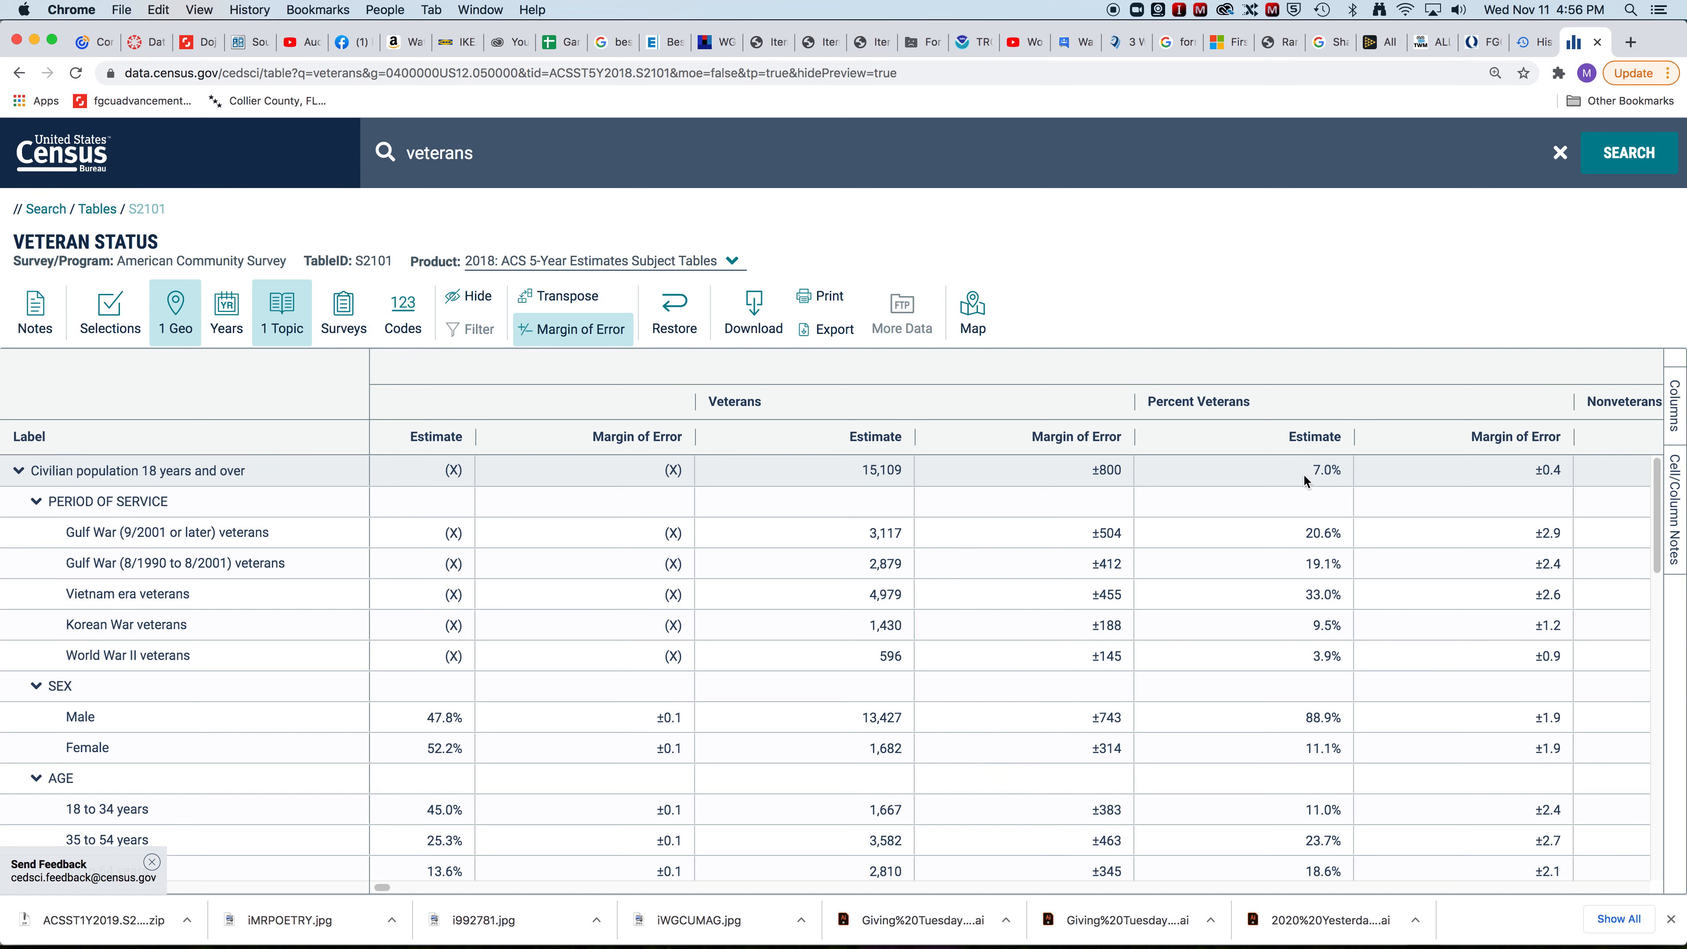
{"action": "scroll", "coordinate": [1303, 473], "scroll_direction": "right", "scroll_amount": 15}
{"action": "scroll", "coordinate": [1303, 473], "scroll_direction": "left", "scroll_amount": 15}
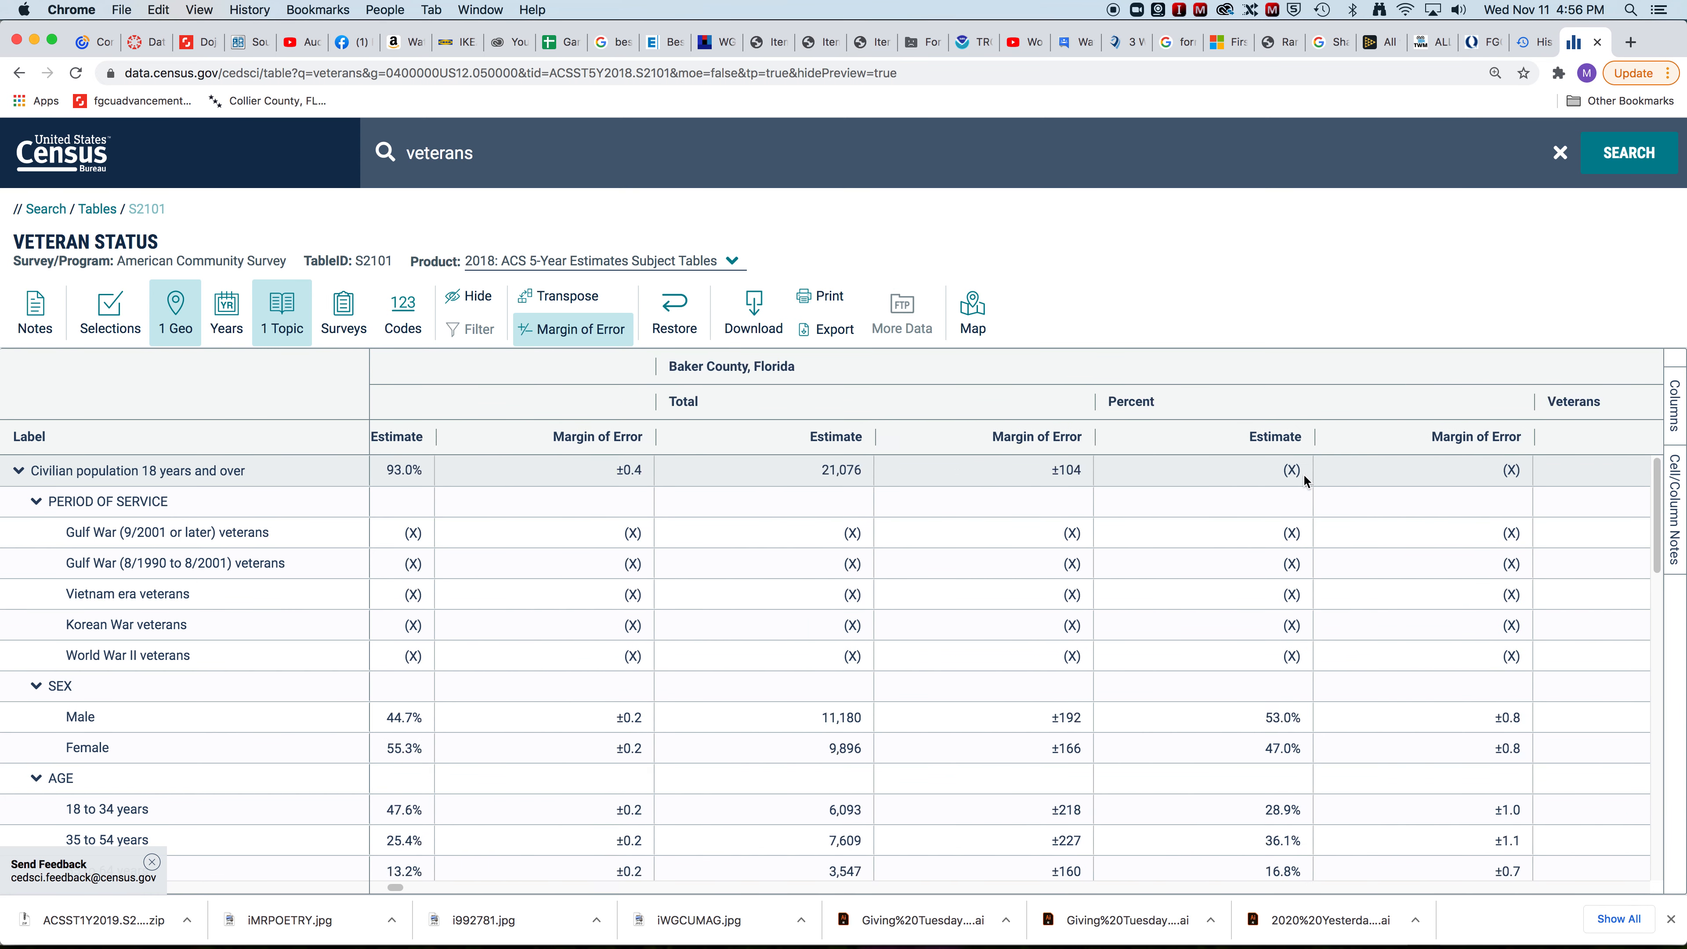
{"action": "scroll", "coordinate": [1300, 470], "scroll_direction": "left", "scroll_amount": 10}
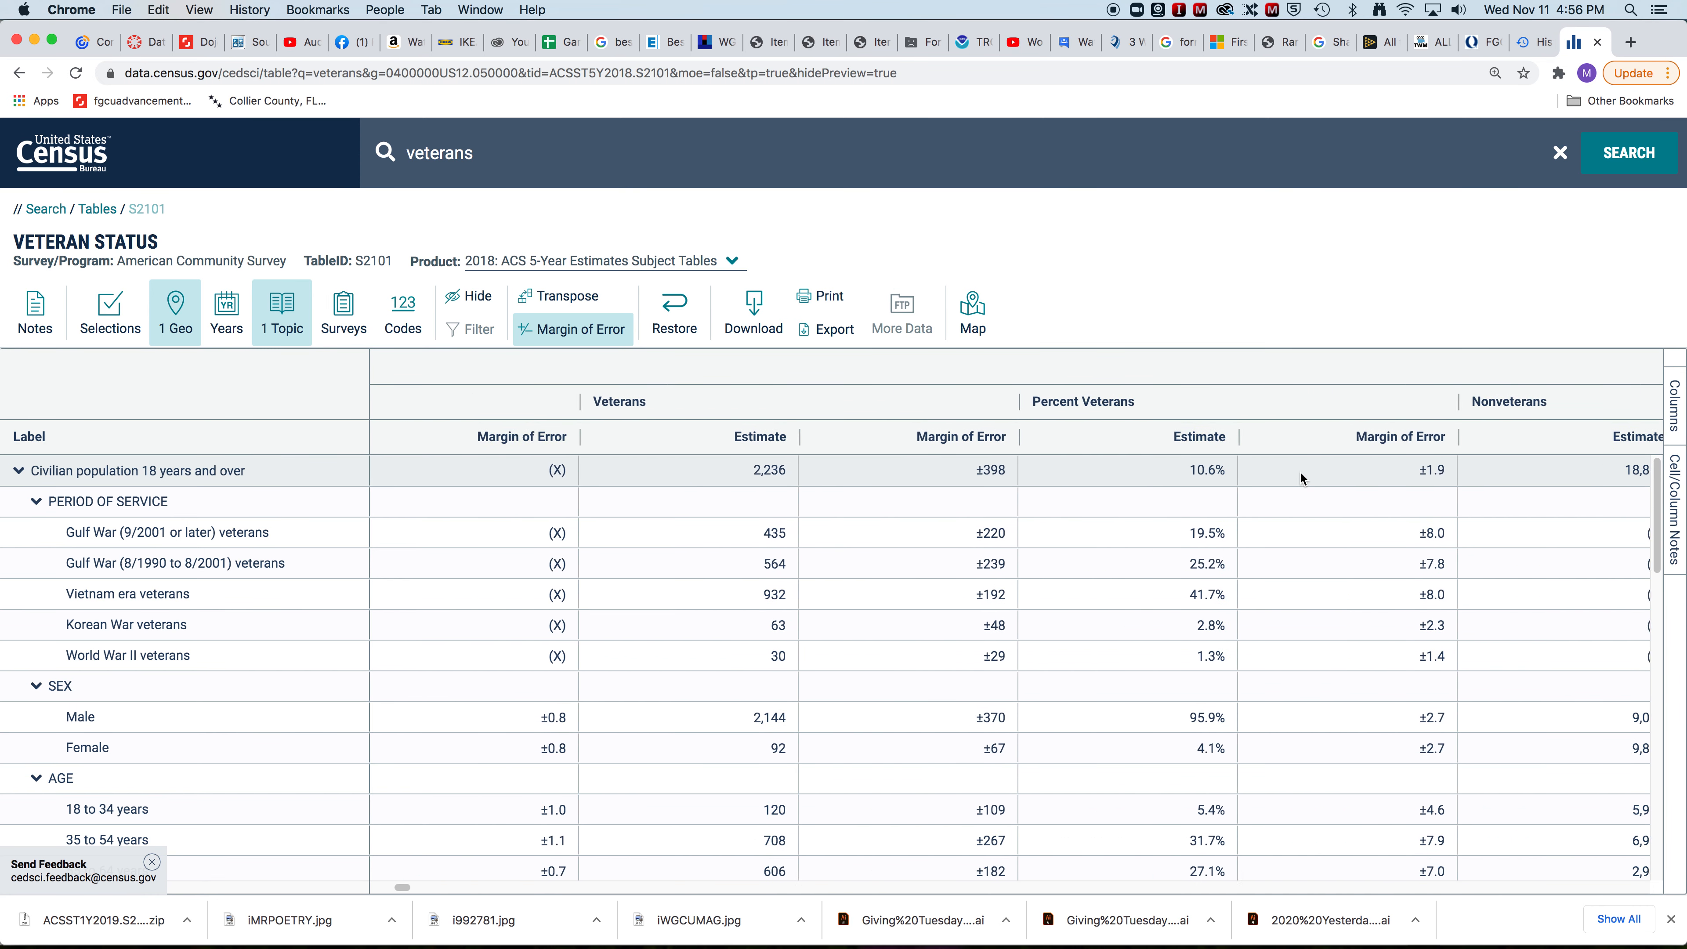
{"action": "scroll", "coordinate": [1299, 470], "scroll_direction": "left", "scroll_amount": 10}
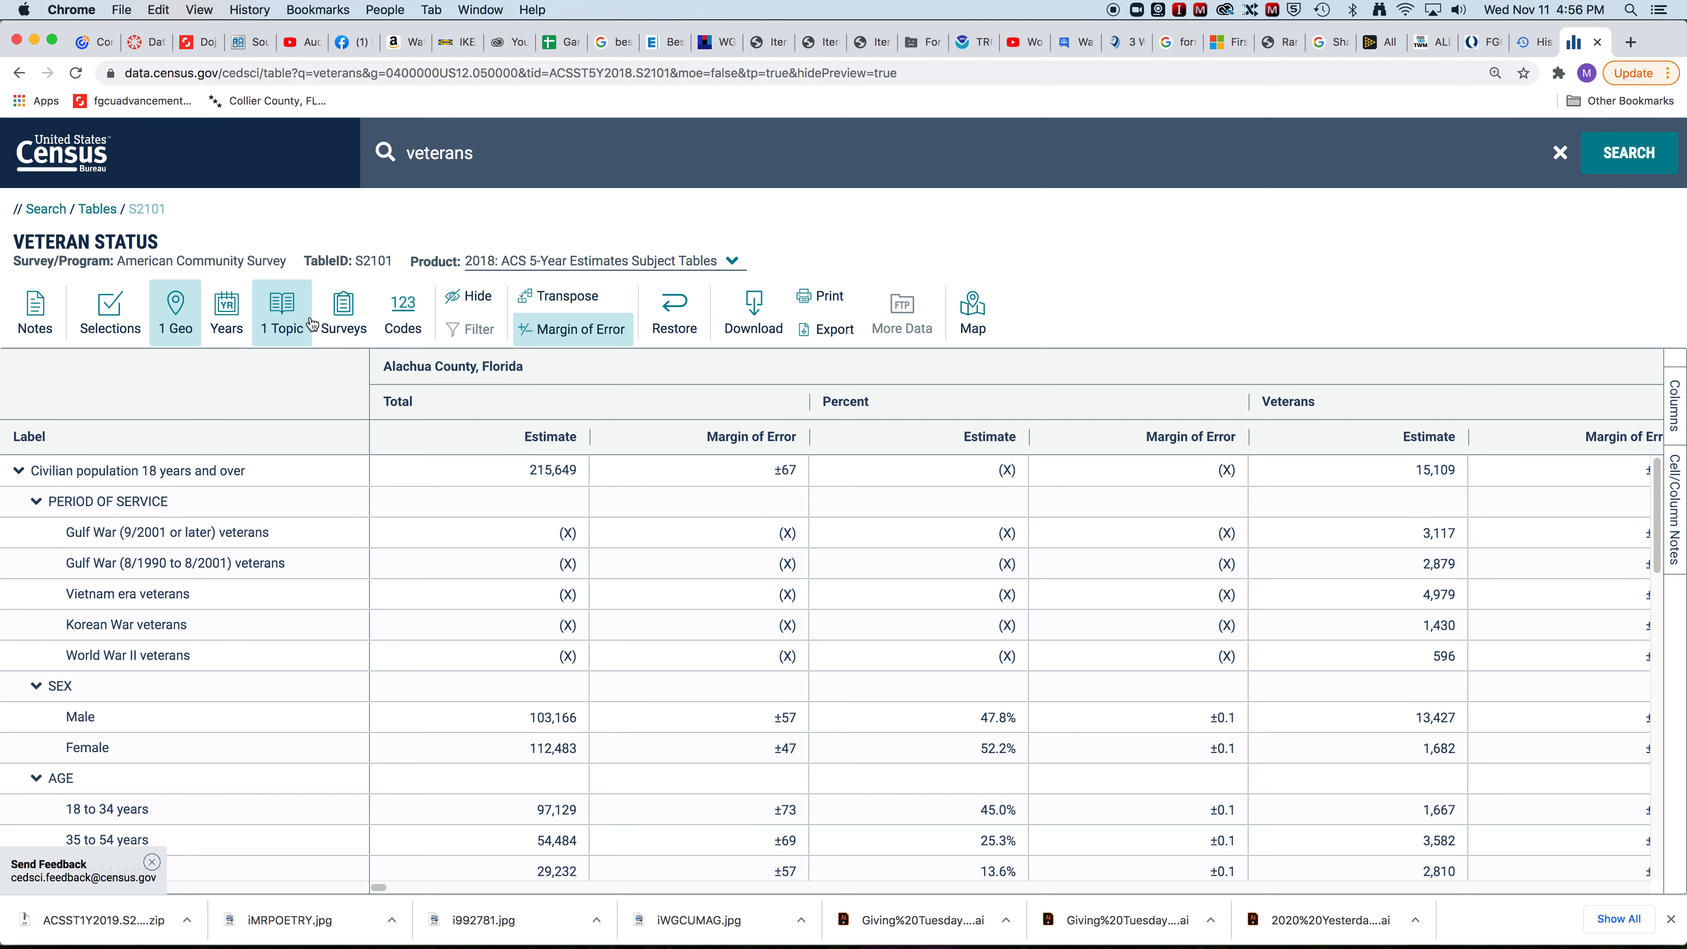
- Compare the Florida county map for the 2019 1-Year, 2018 1-Year and 2018 5-Year ACS estimates, and return to the table
{"action": "left_click", "coordinate": [973, 313]}
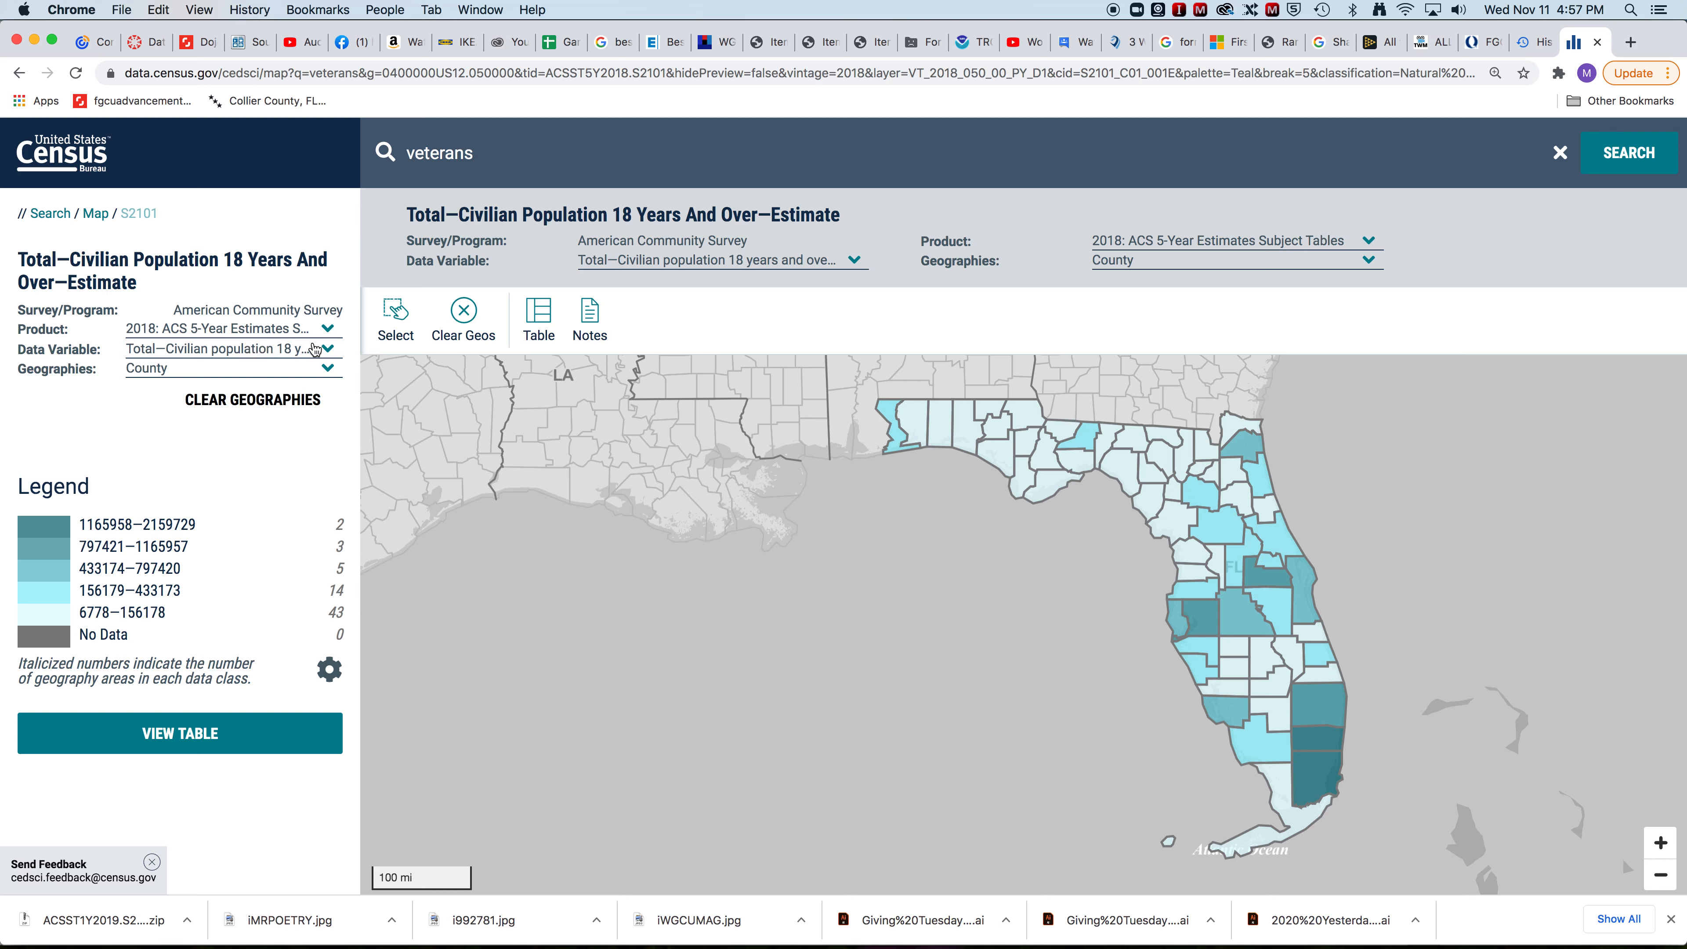
{"action": "left_click", "coordinate": [327, 330]}
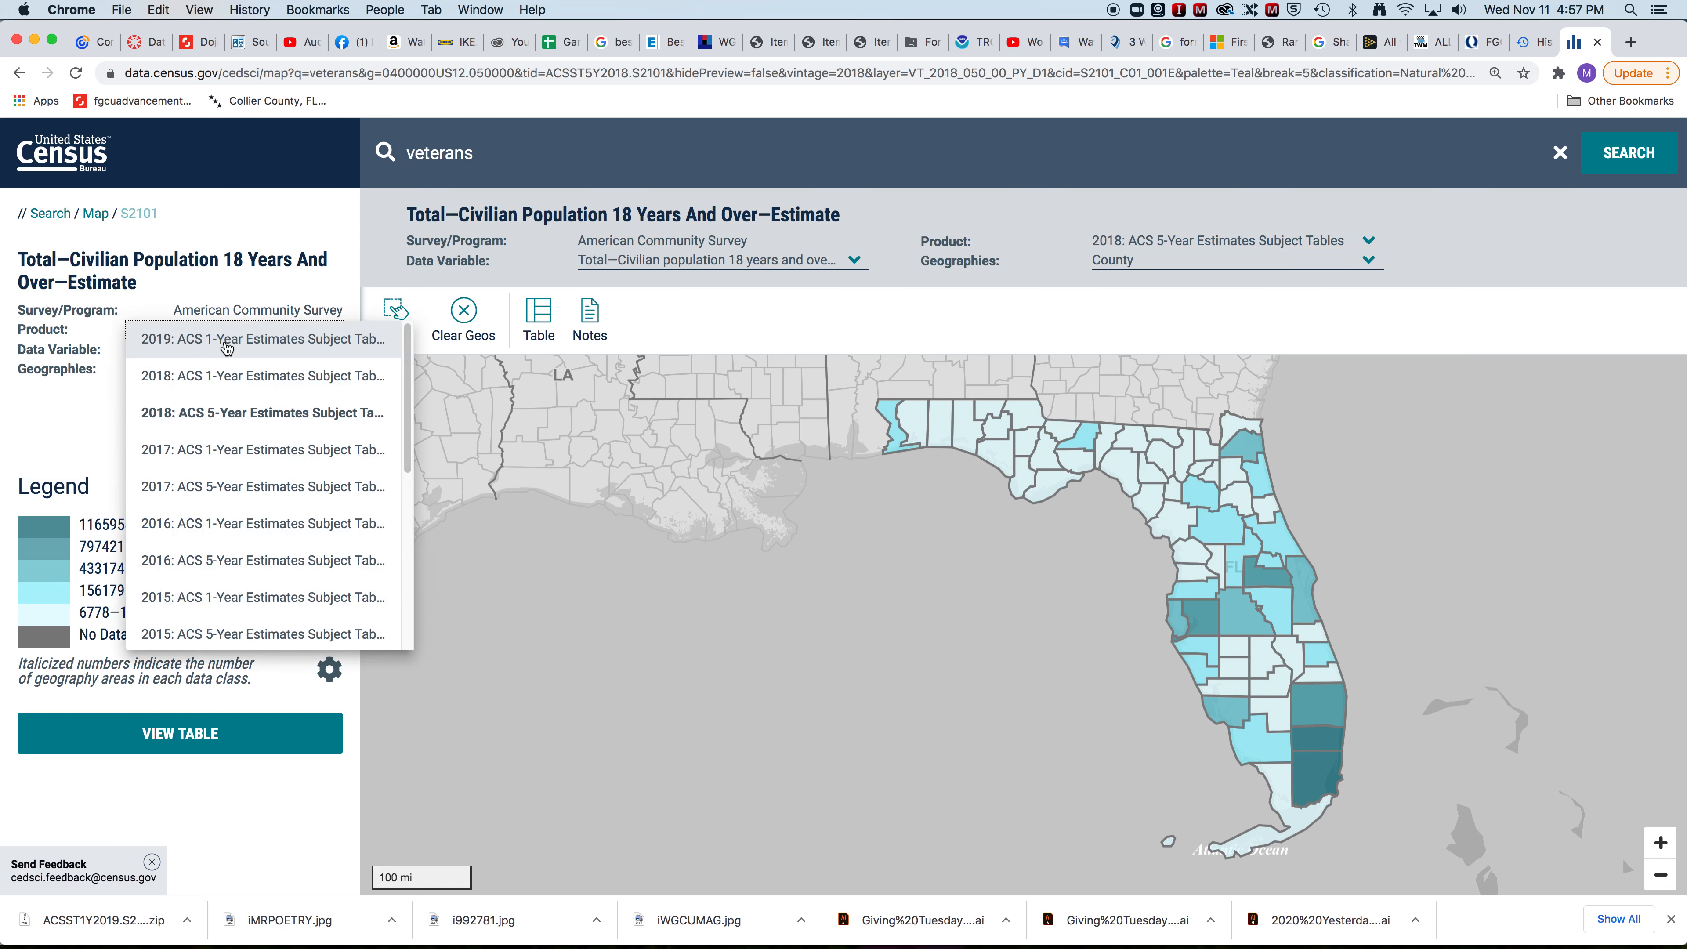
{"action": "left_click", "coordinate": [295, 343]}
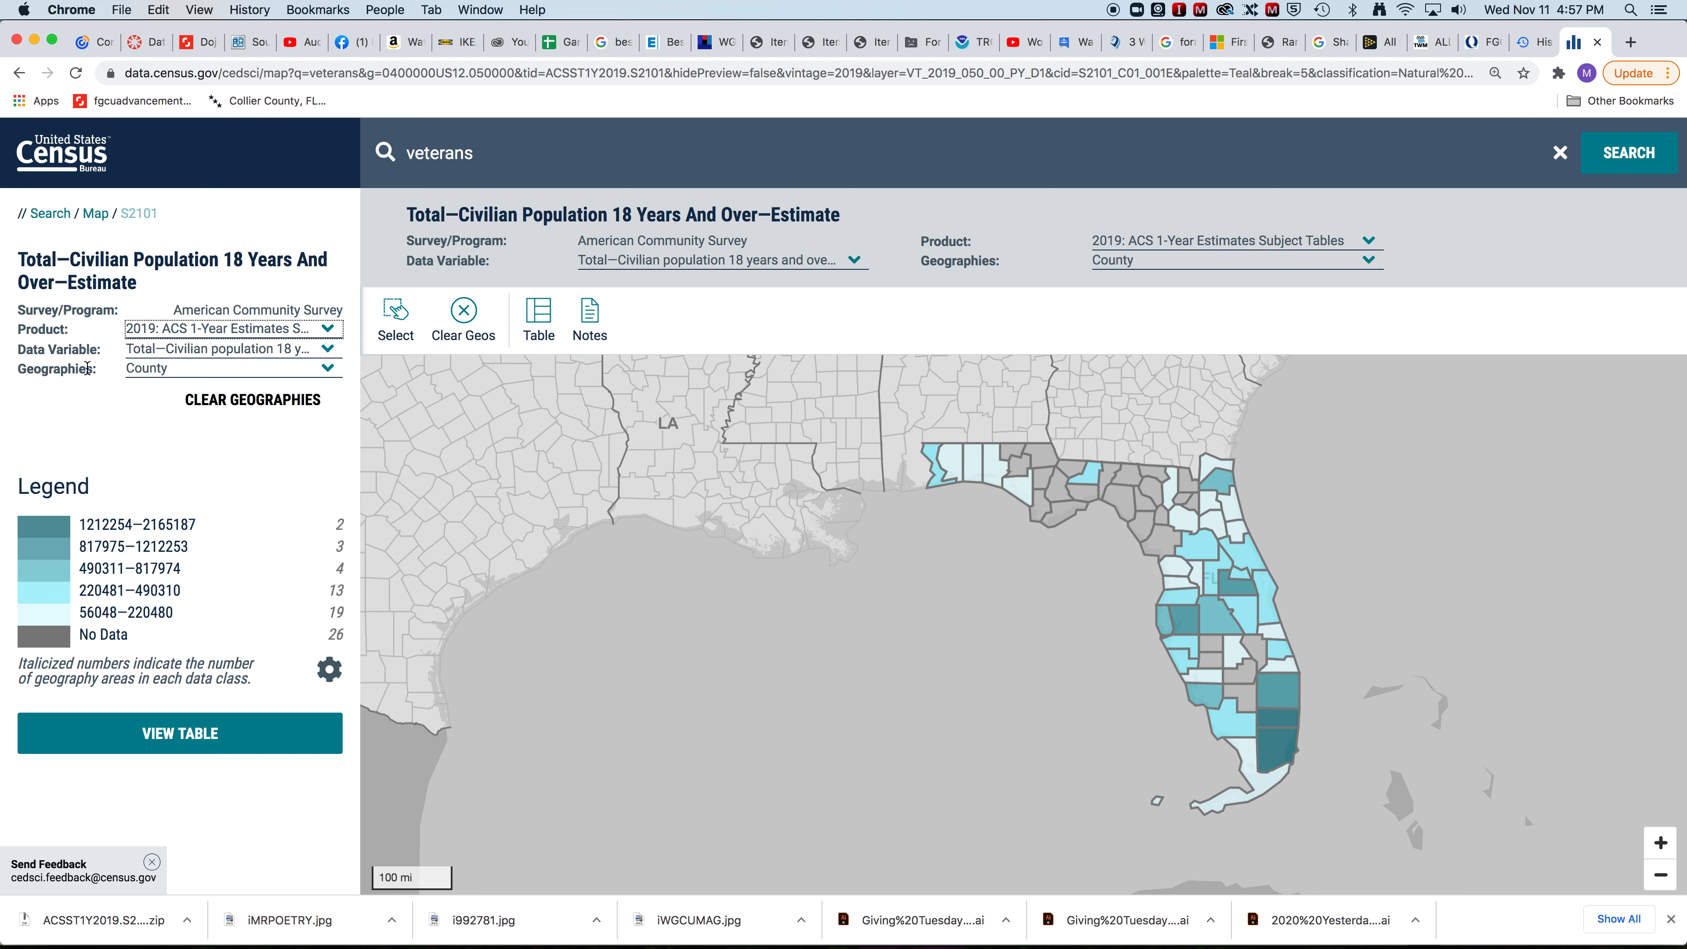
{"action": "left_click", "coordinate": [332, 334]}
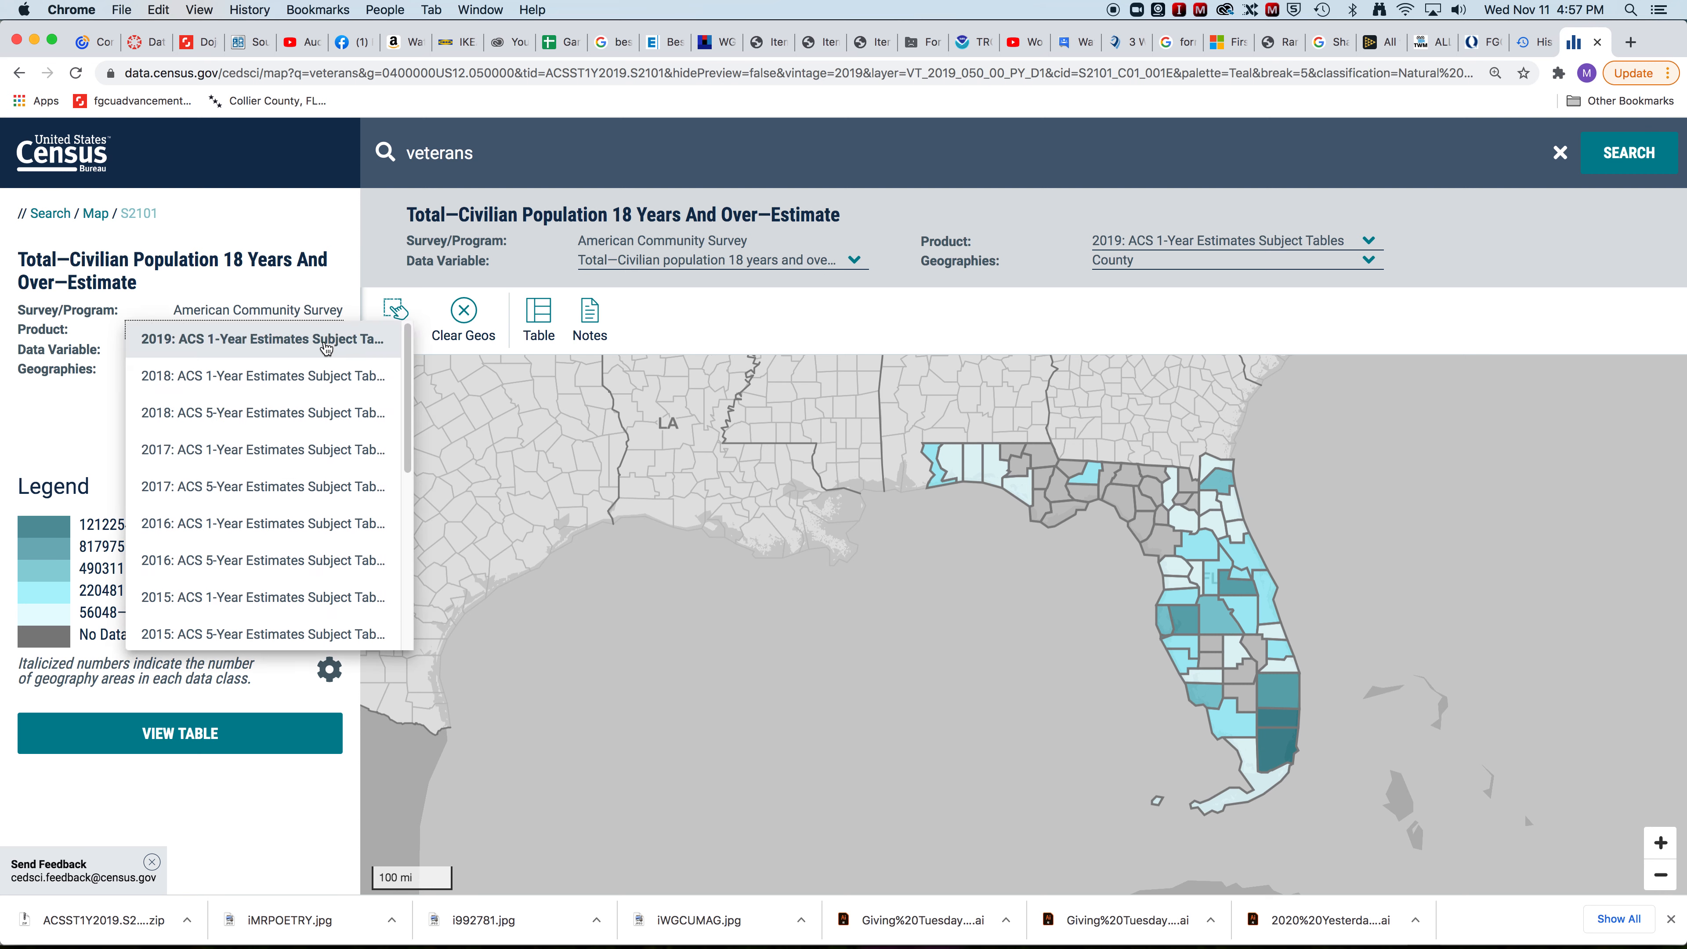
{"action": "left_click", "coordinate": [315, 377]}
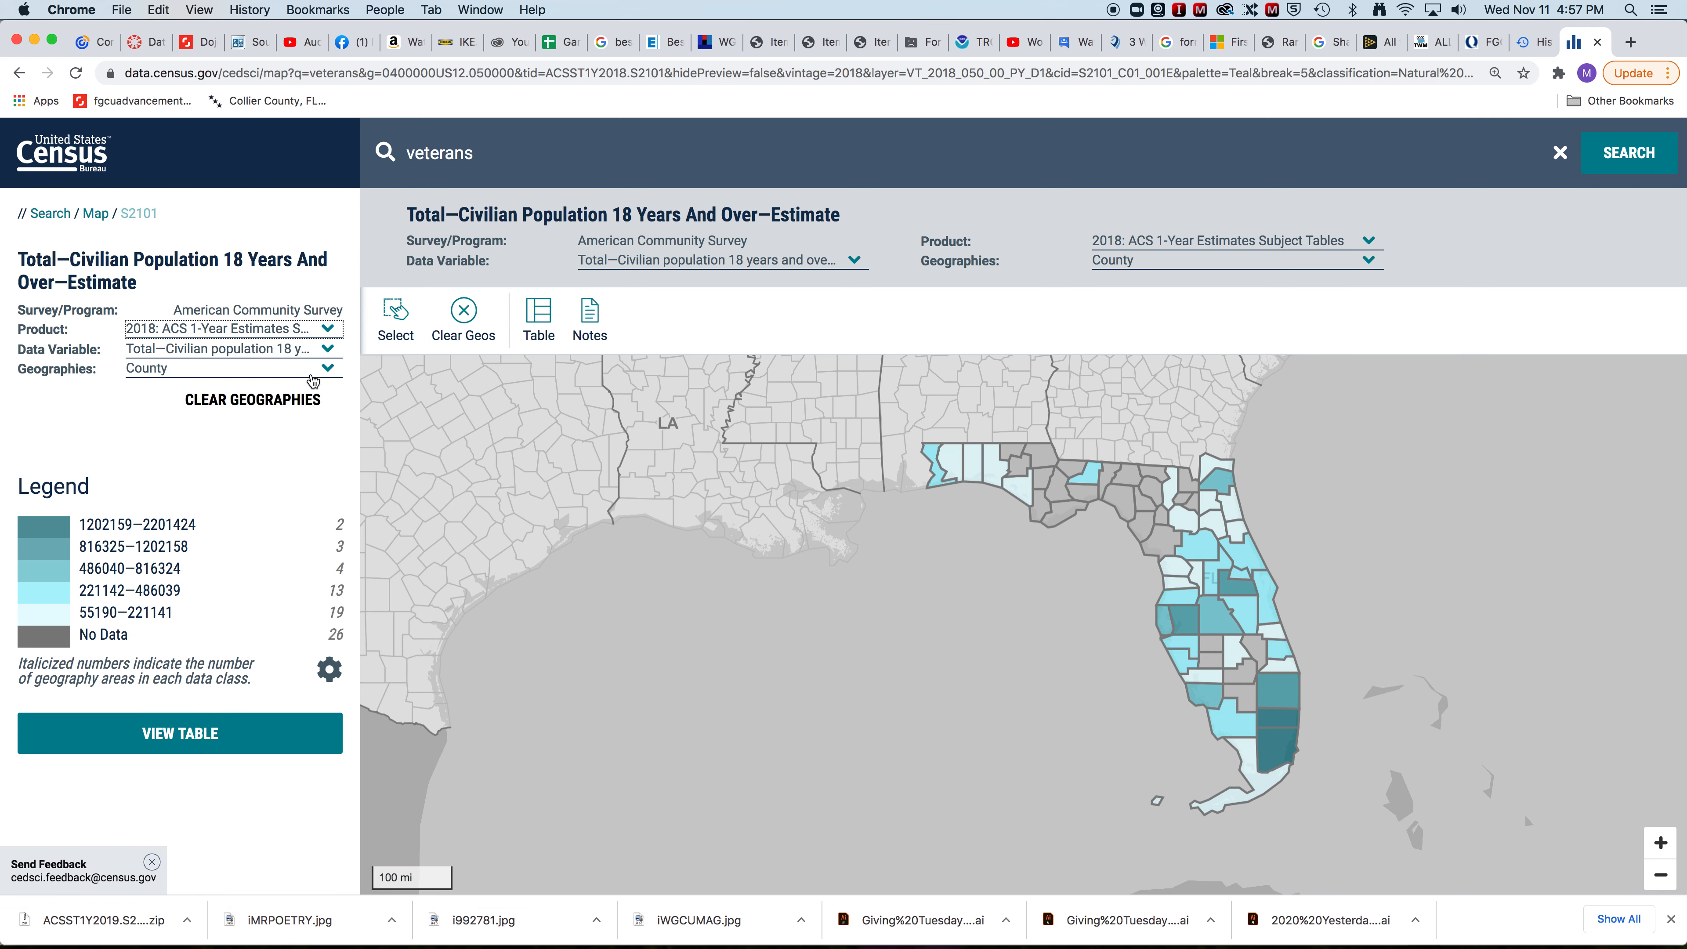
{"action": "left_click", "coordinate": [326, 332]}
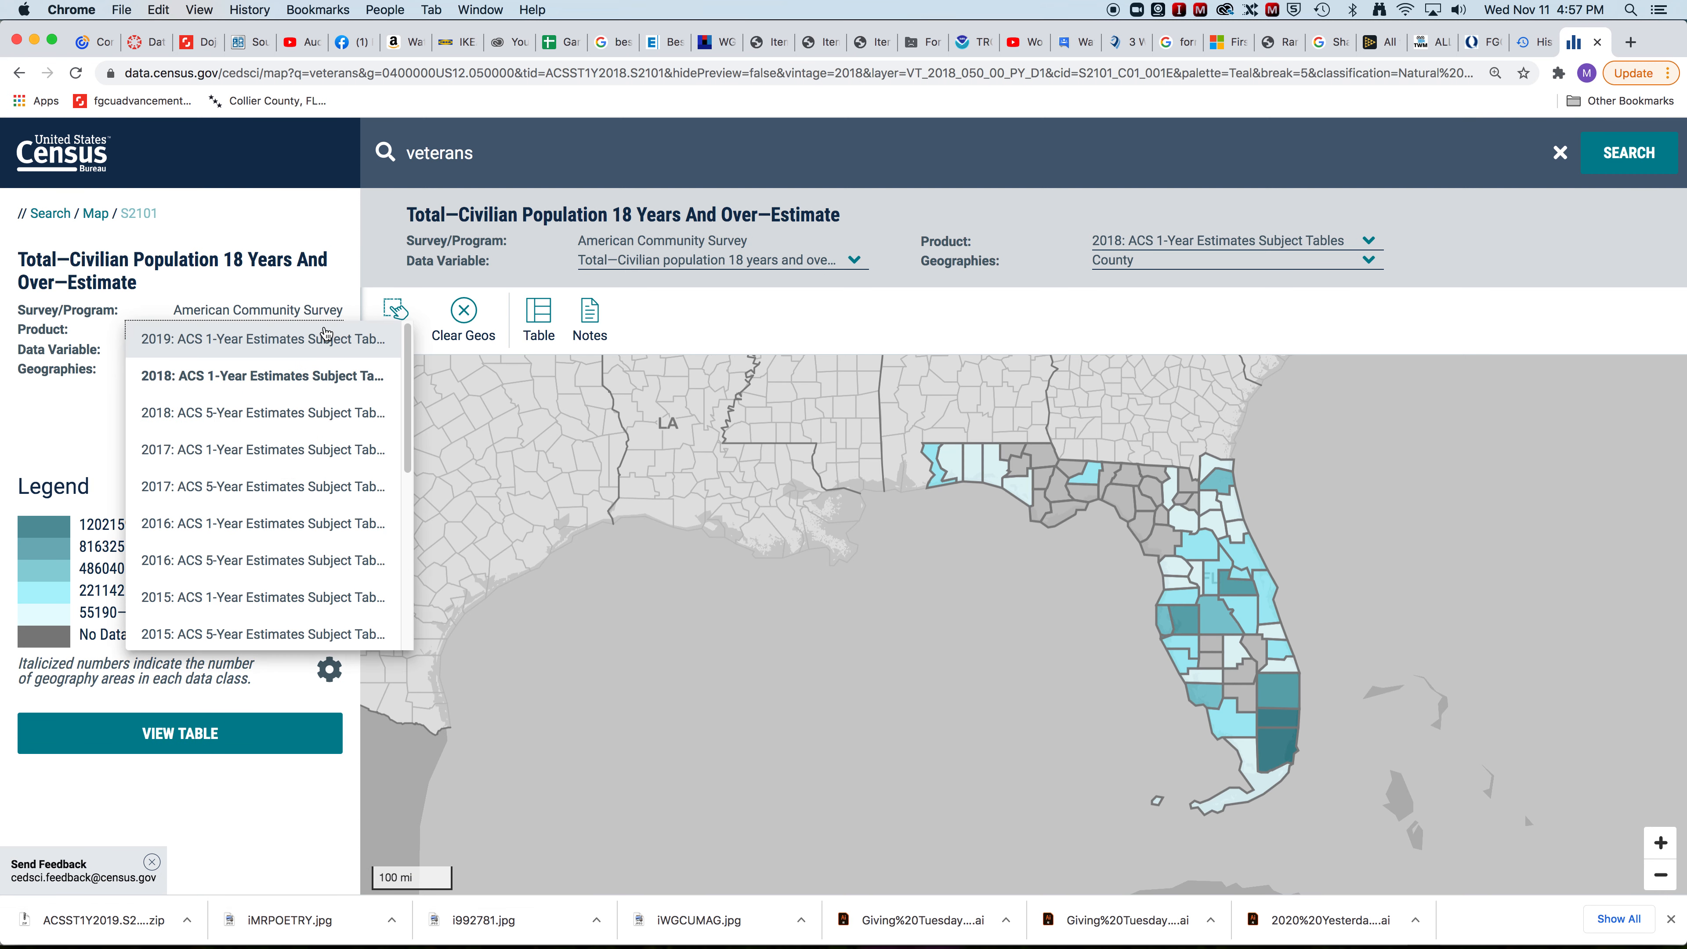
{"action": "left_click", "coordinate": [308, 418]}
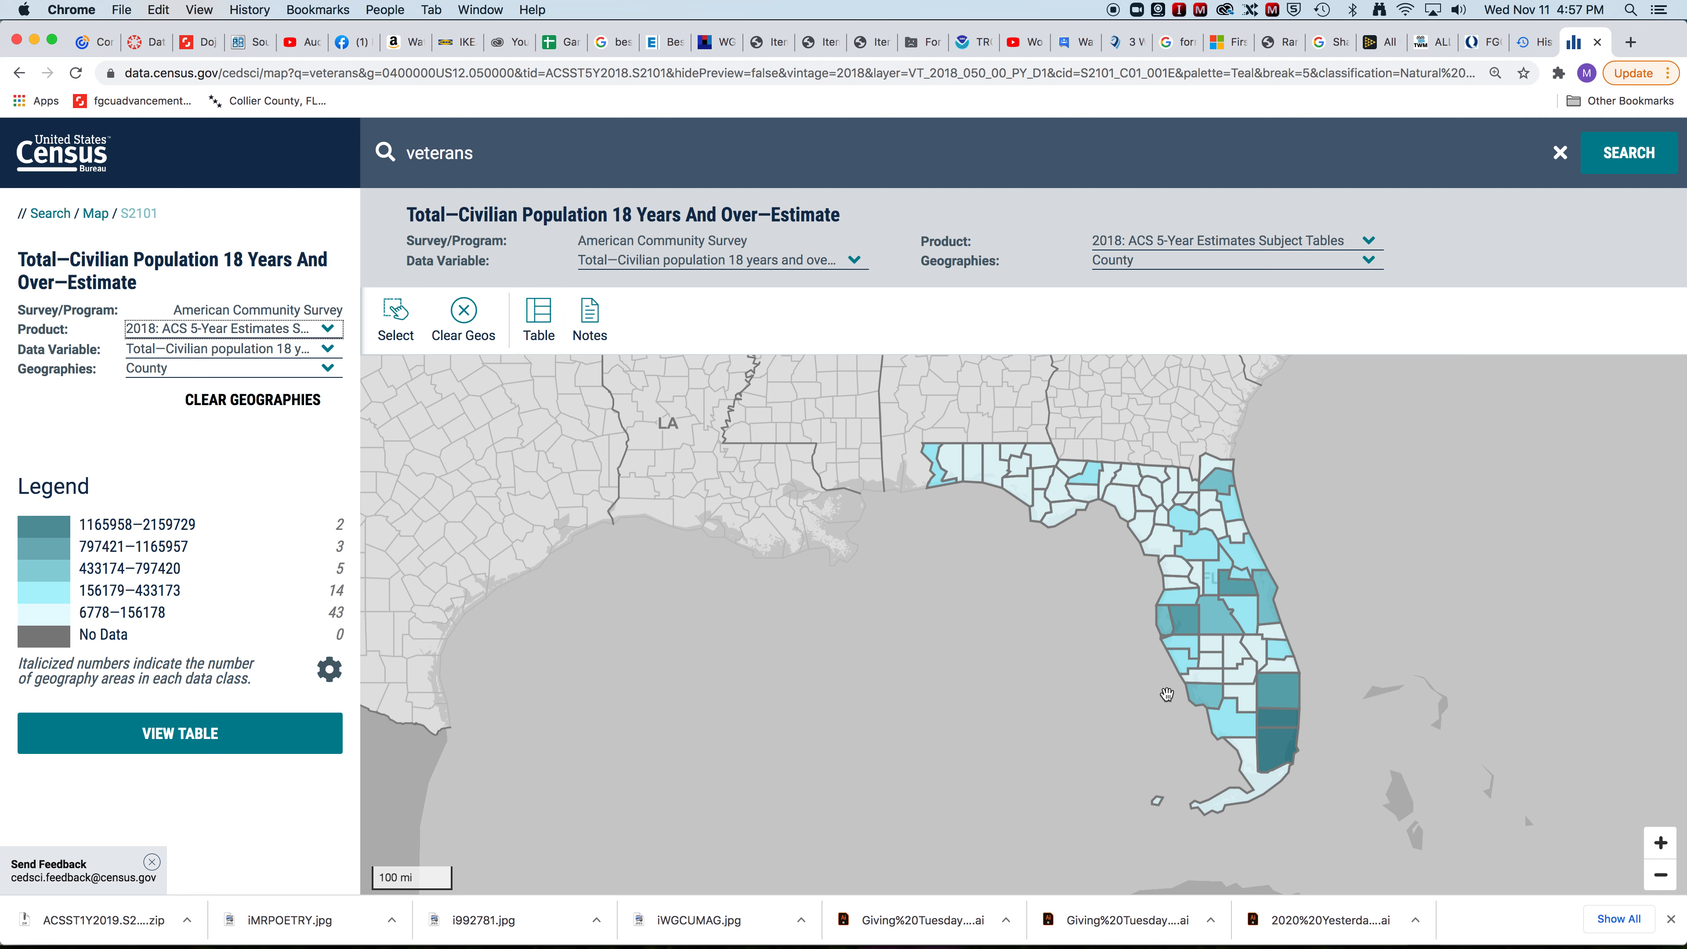
{"action": "left_click", "coordinate": [543, 321]}
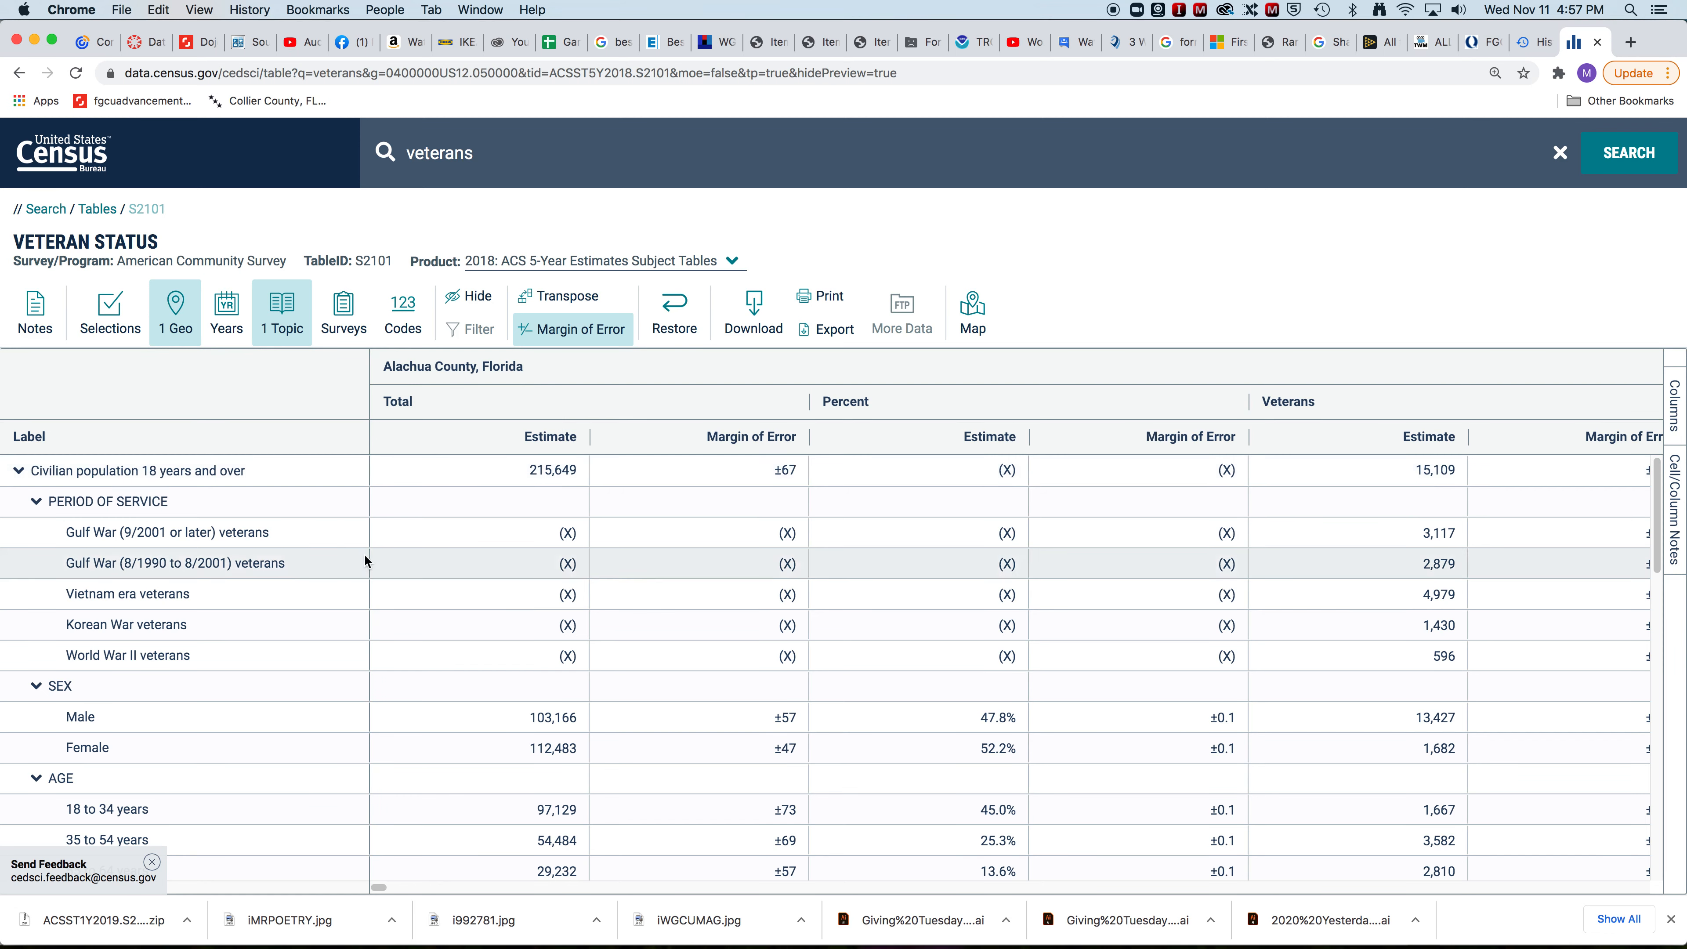
- Transpose the table so the counties become rows, and copy the labels with the total civilian population column for all counties
{"action": "left_click", "coordinate": [547, 294]}
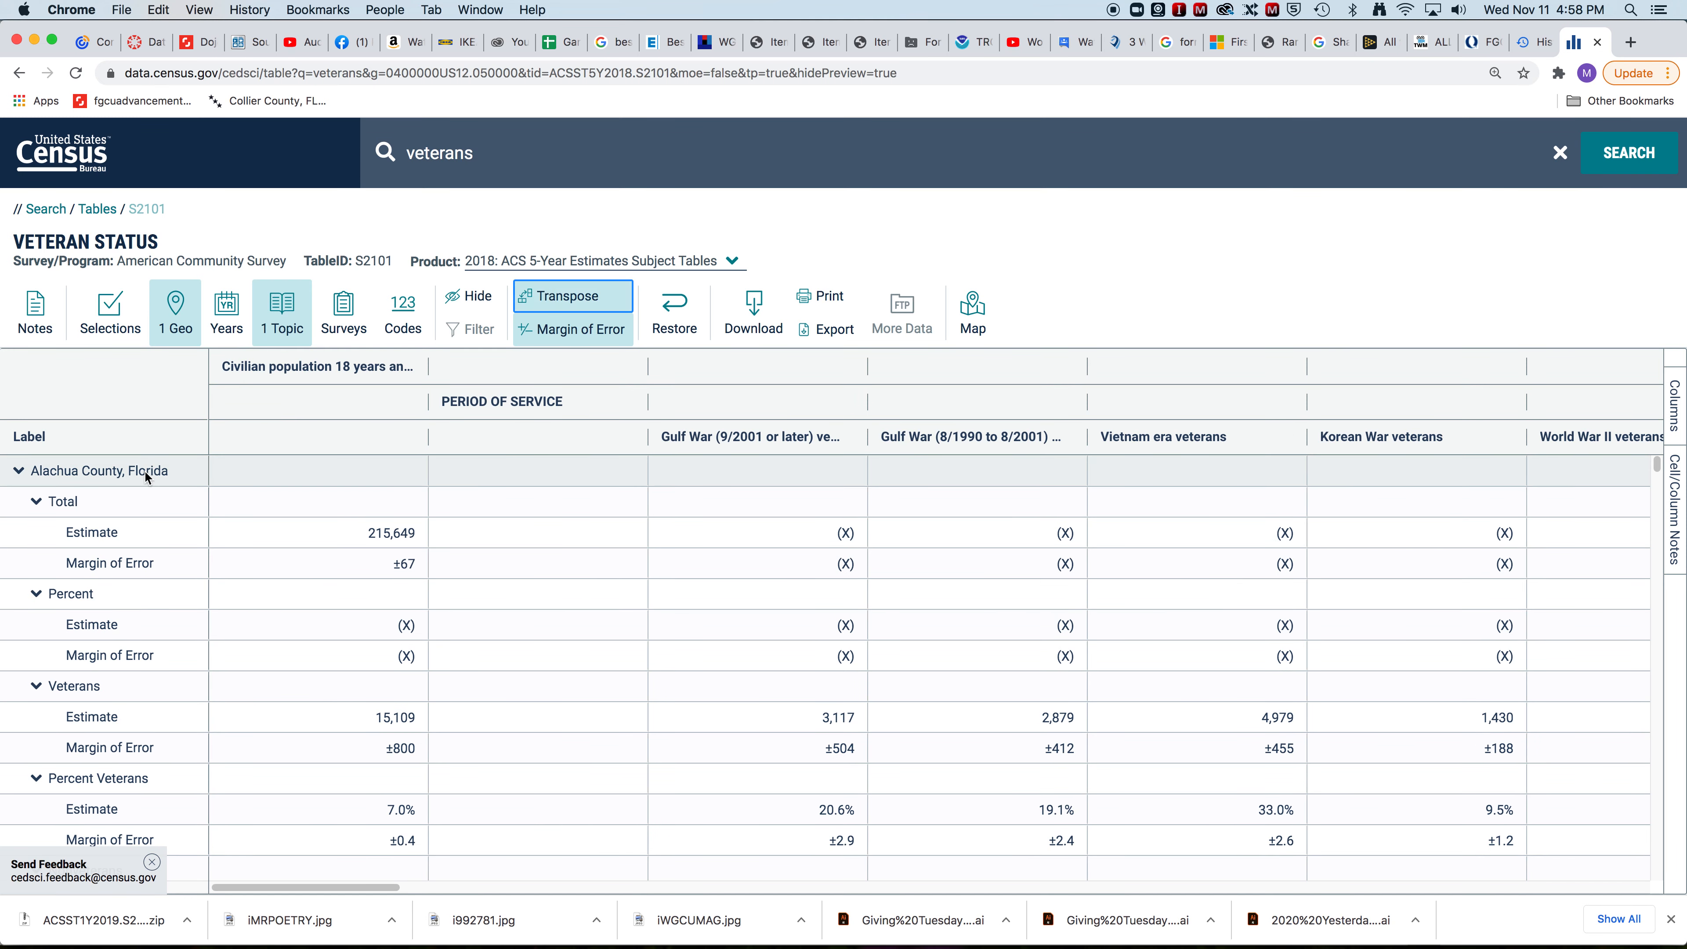
{"action": "scroll", "coordinate": [102, 631], "scroll_direction": "down", "scroll_amount": 10}
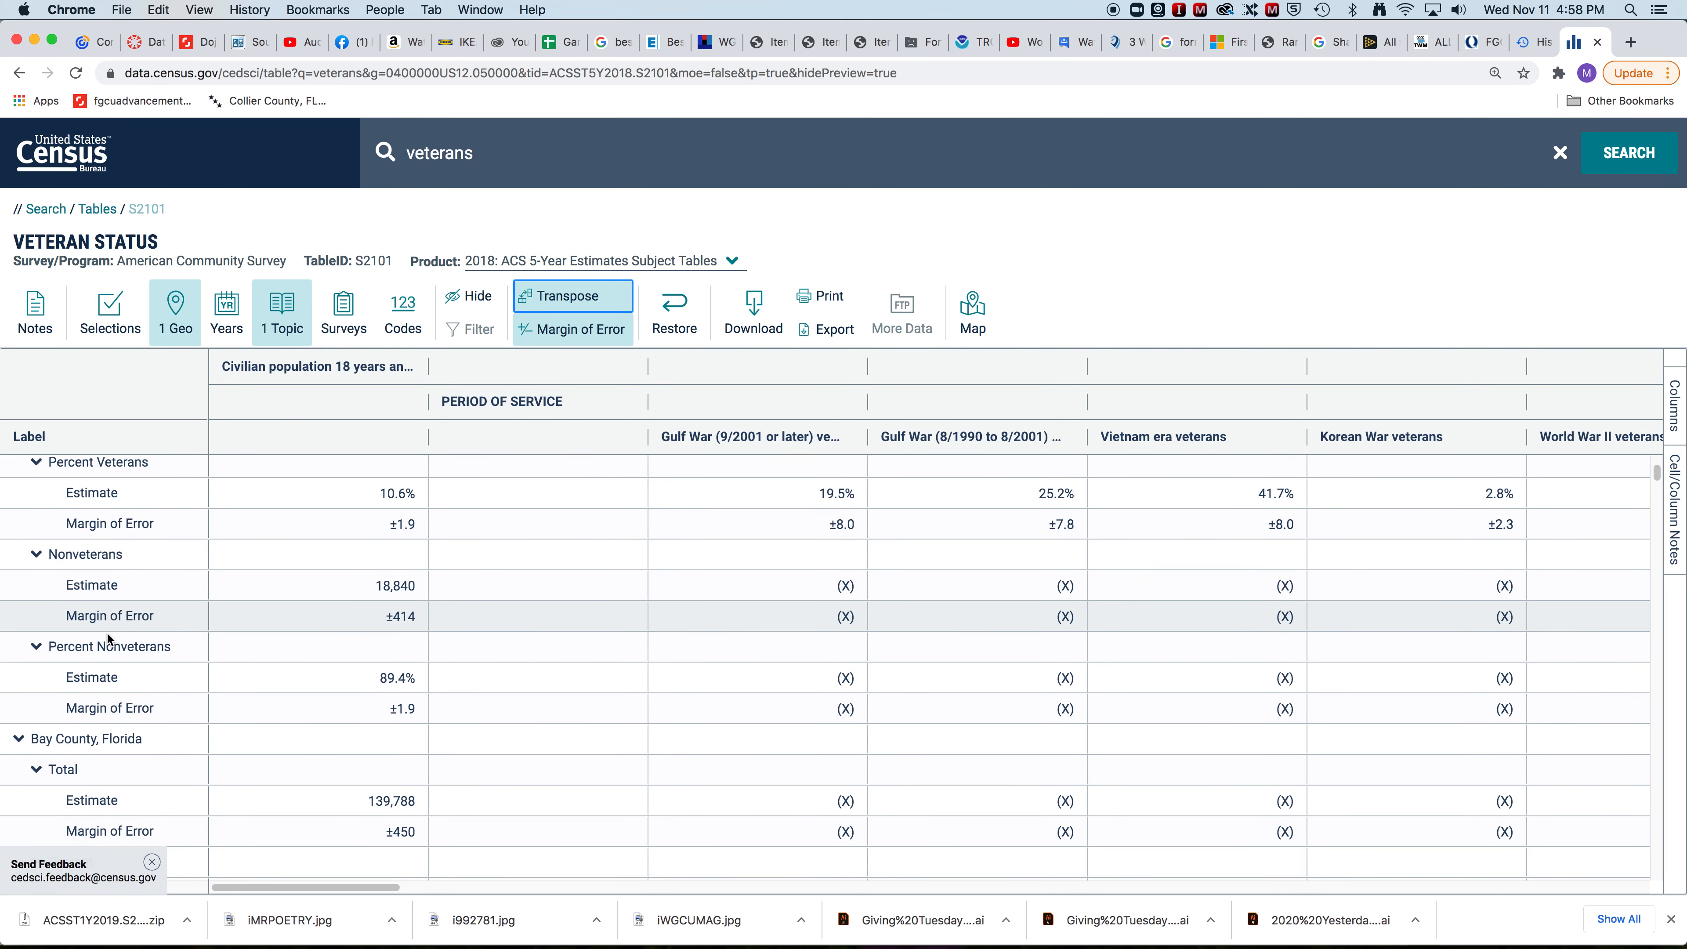
{"action": "scroll", "coordinate": [107, 635], "scroll_direction": "down", "scroll_amount": 5}
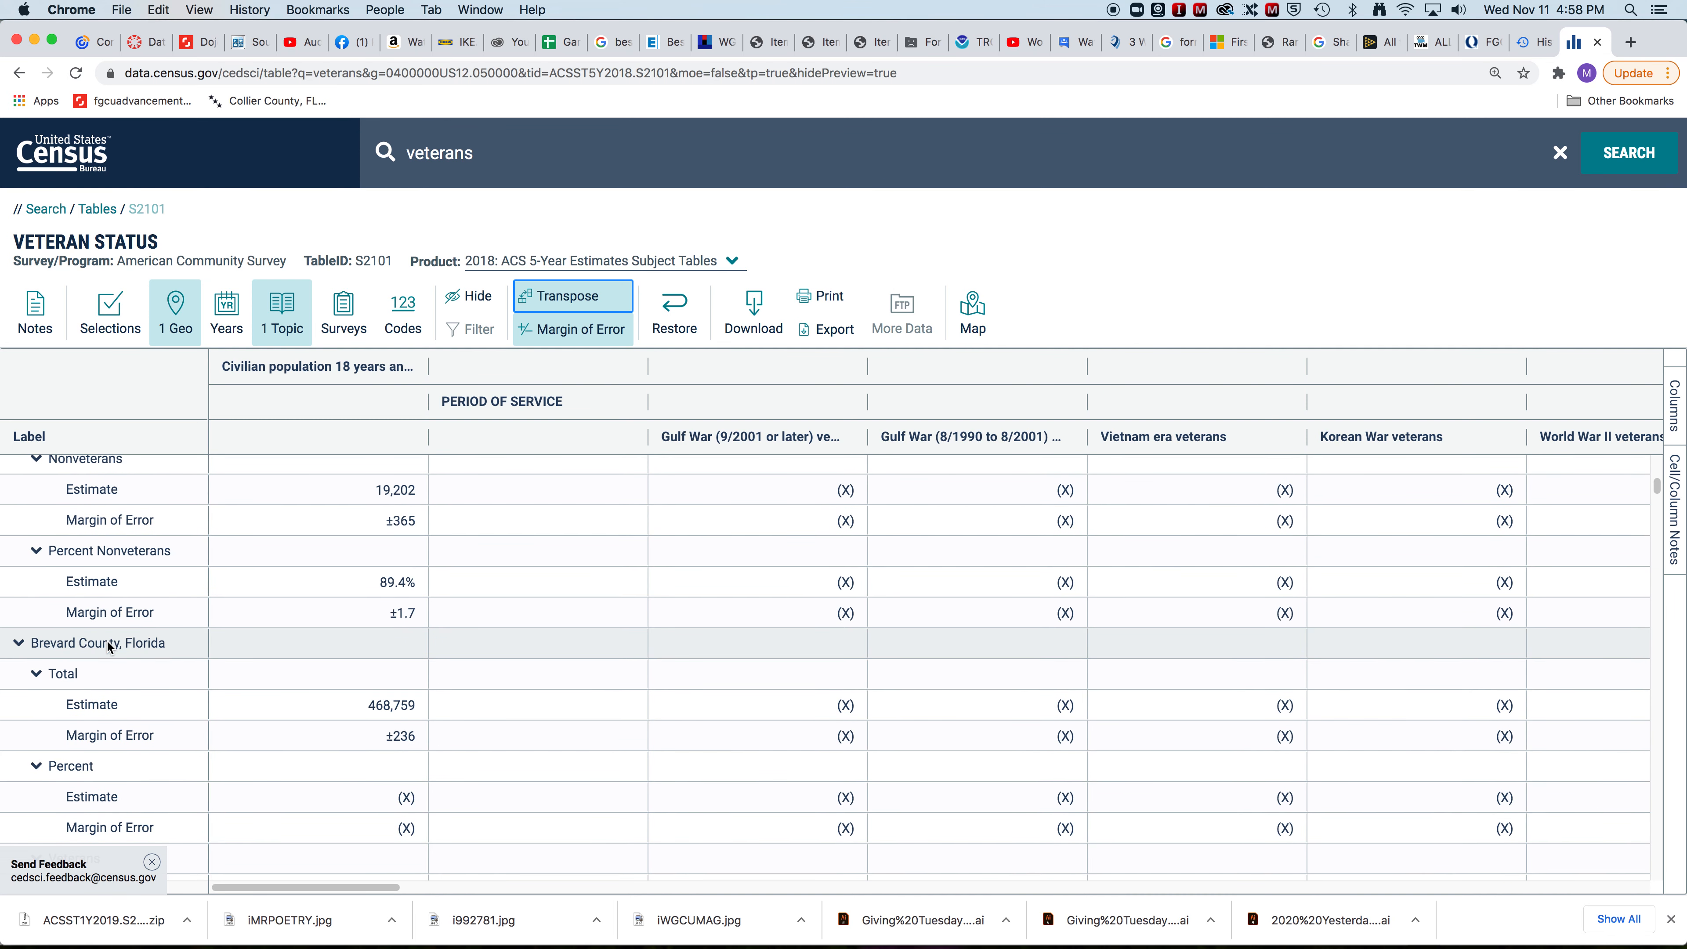
{"action": "scroll", "coordinate": [108, 645], "scroll_direction": "up", "scroll_amount": 10}
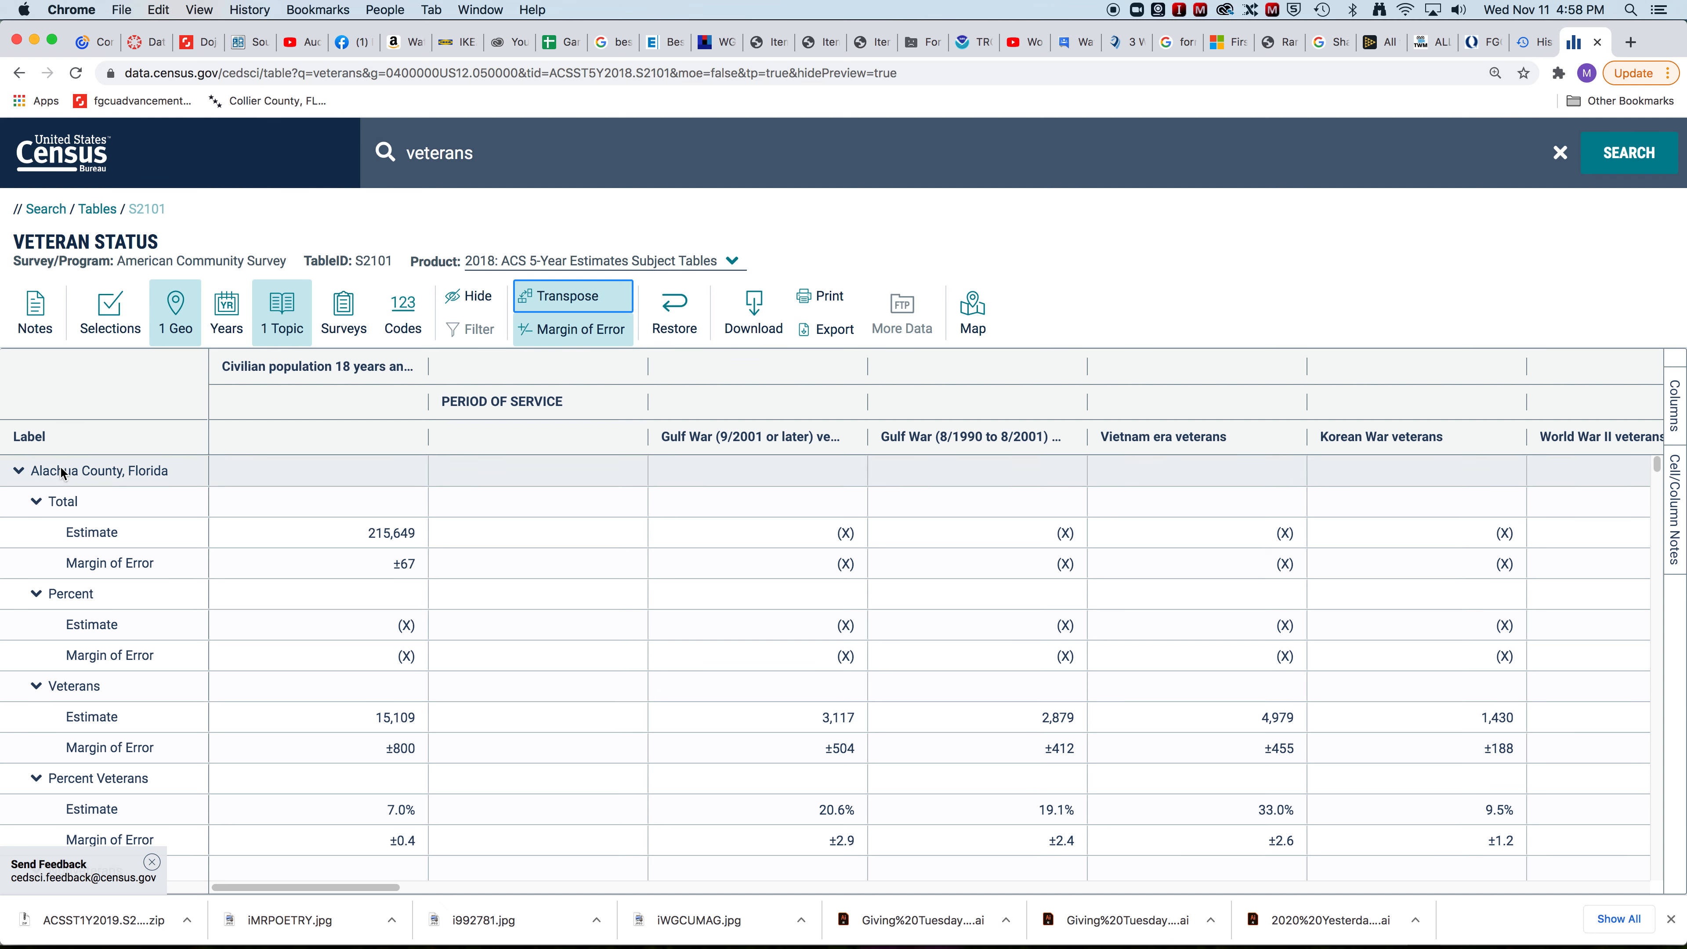
{"action": "left_click_drag", "start_coordinate": [63, 473], "coordinate": [419, 876]}
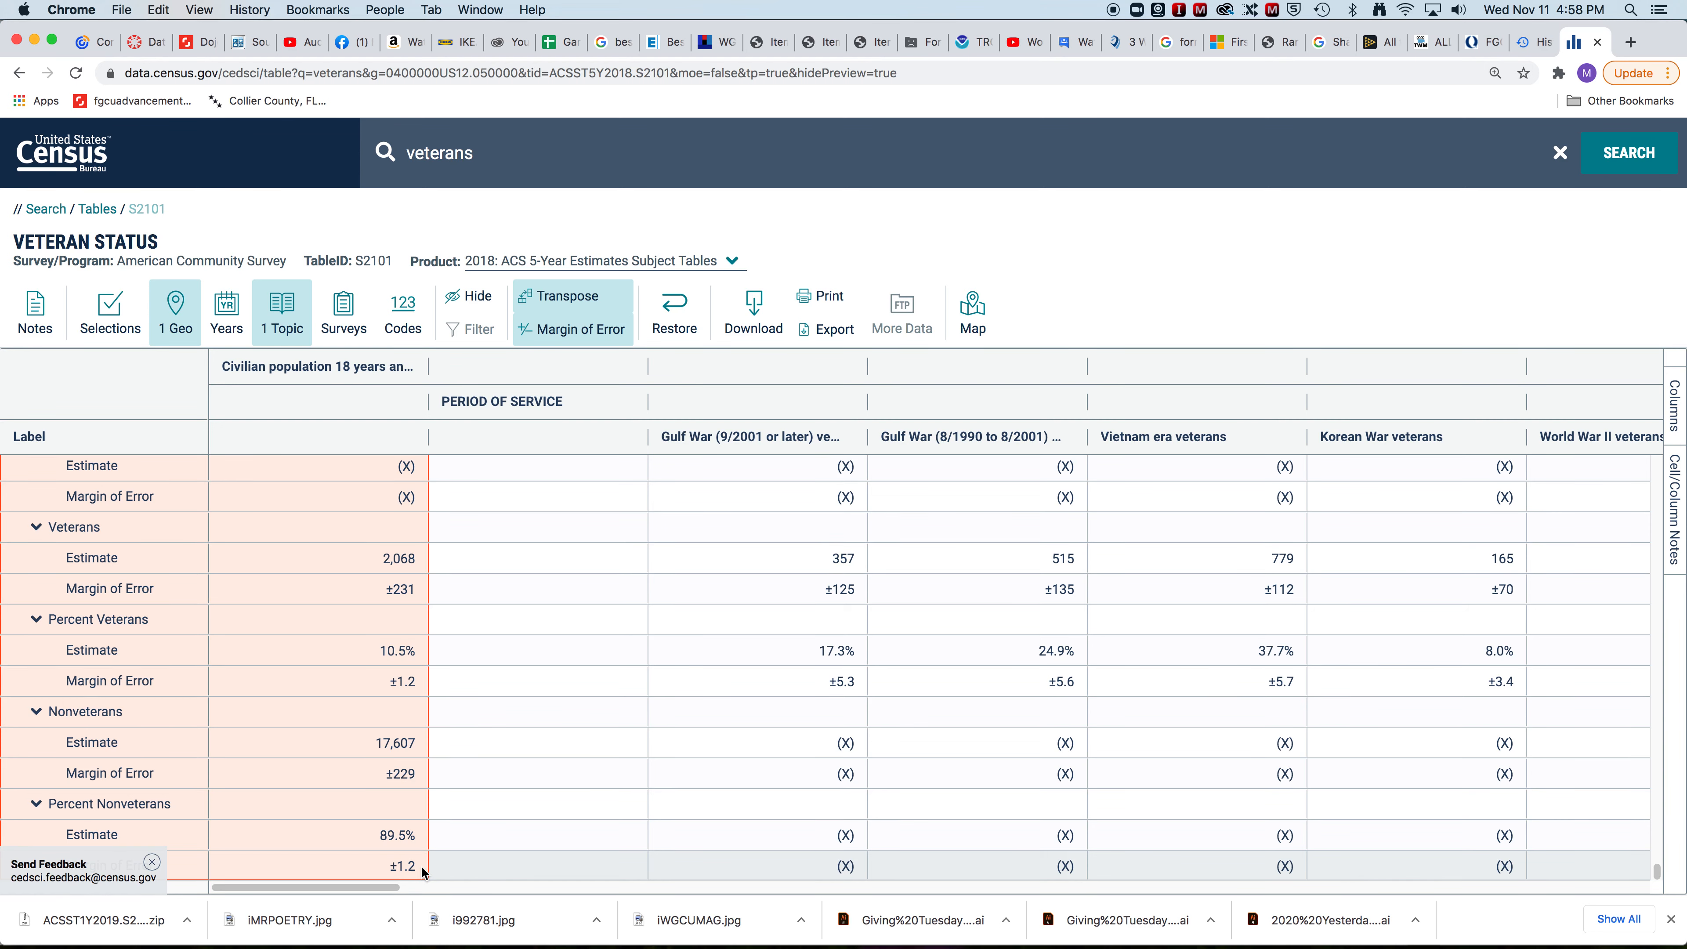
{"action": "key", "text": "super+c"}
- Switch to Excel and create a new blank workbook, enlarging its window to fill most of the screen
{"action": "mouse_move", "coordinate": [389, 943]}
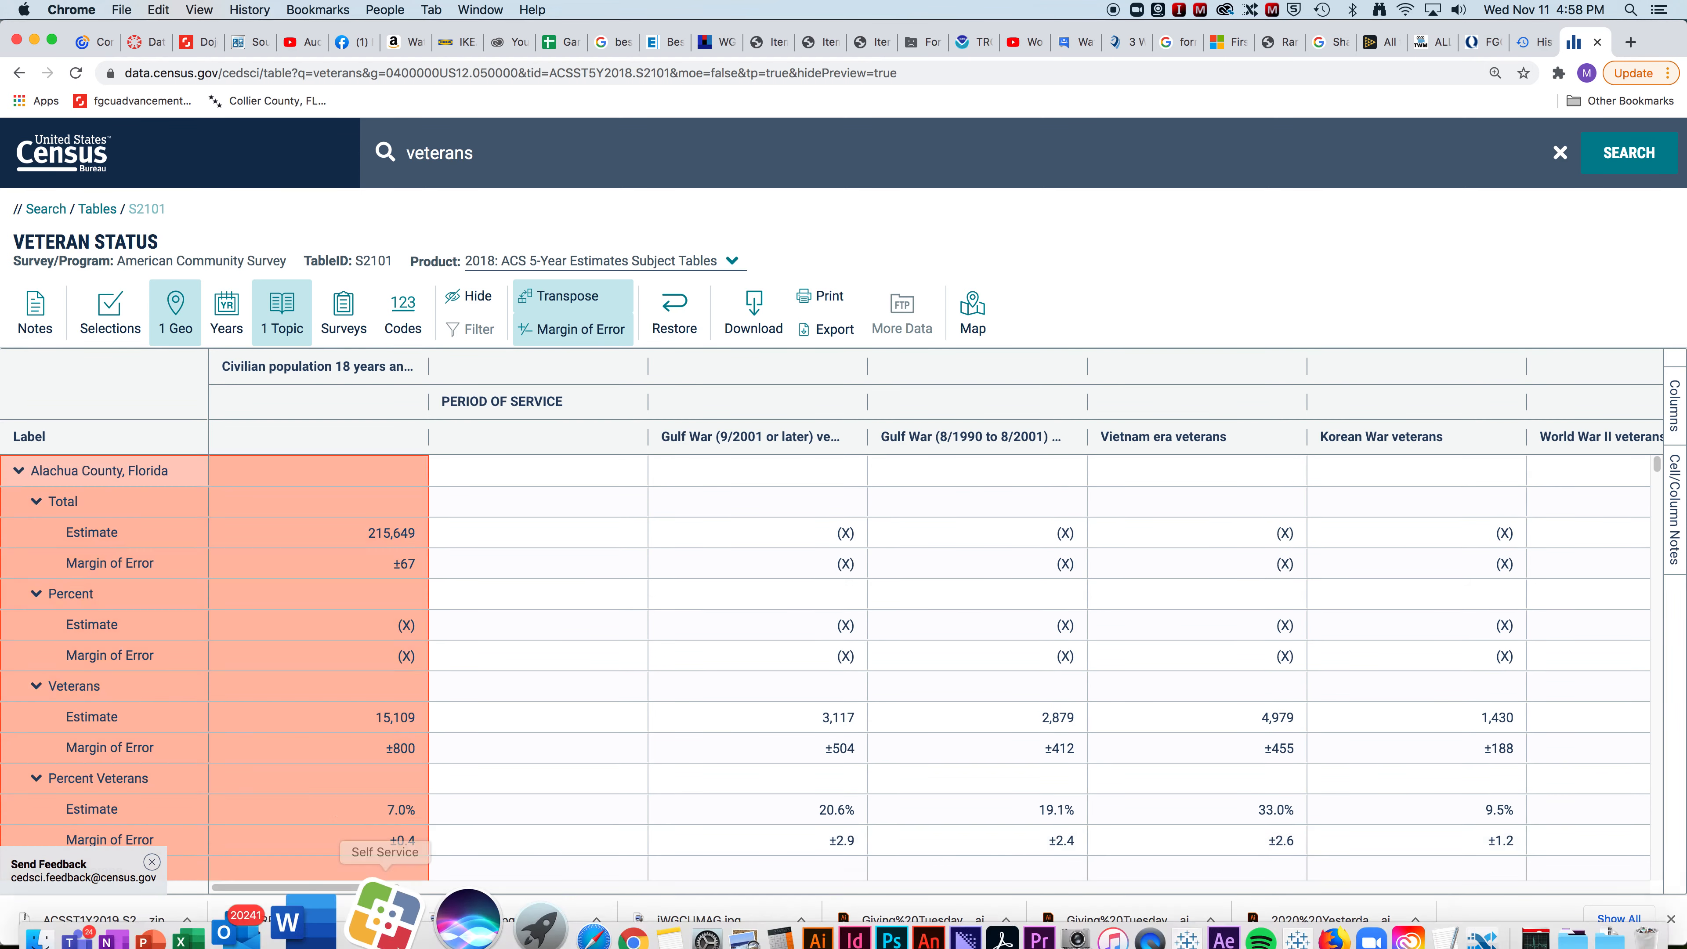
{"action": "left_click", "coordinate": [259, 927]}
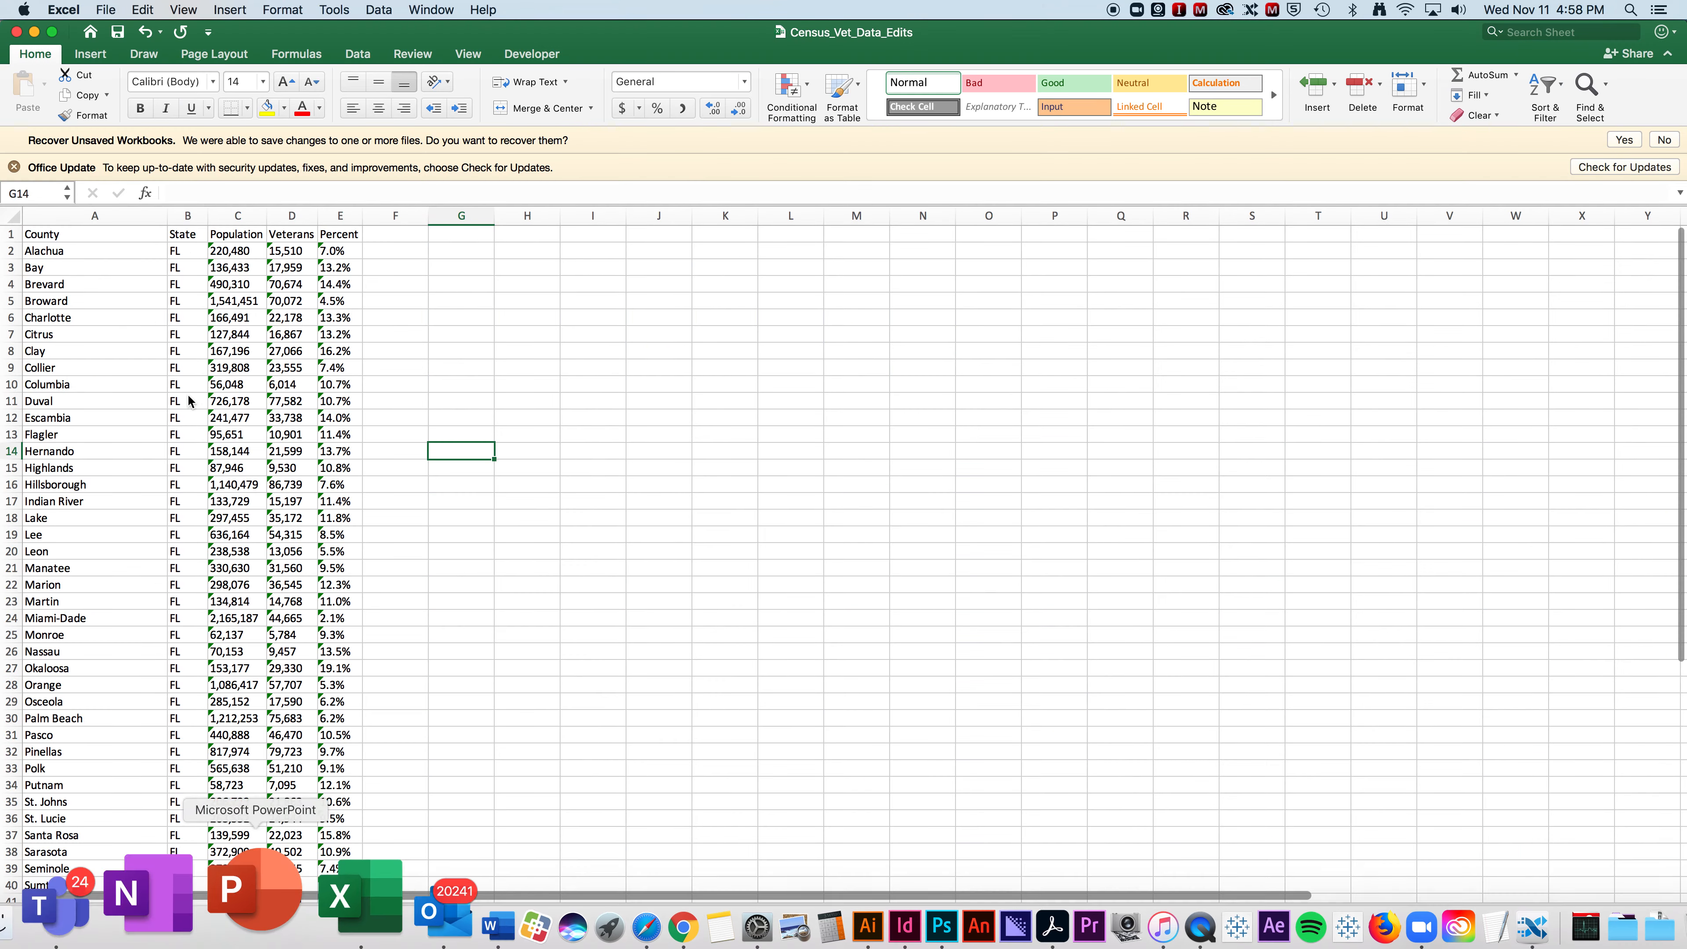
{"action": "mouse_move", "coordinate": [106, 9]}
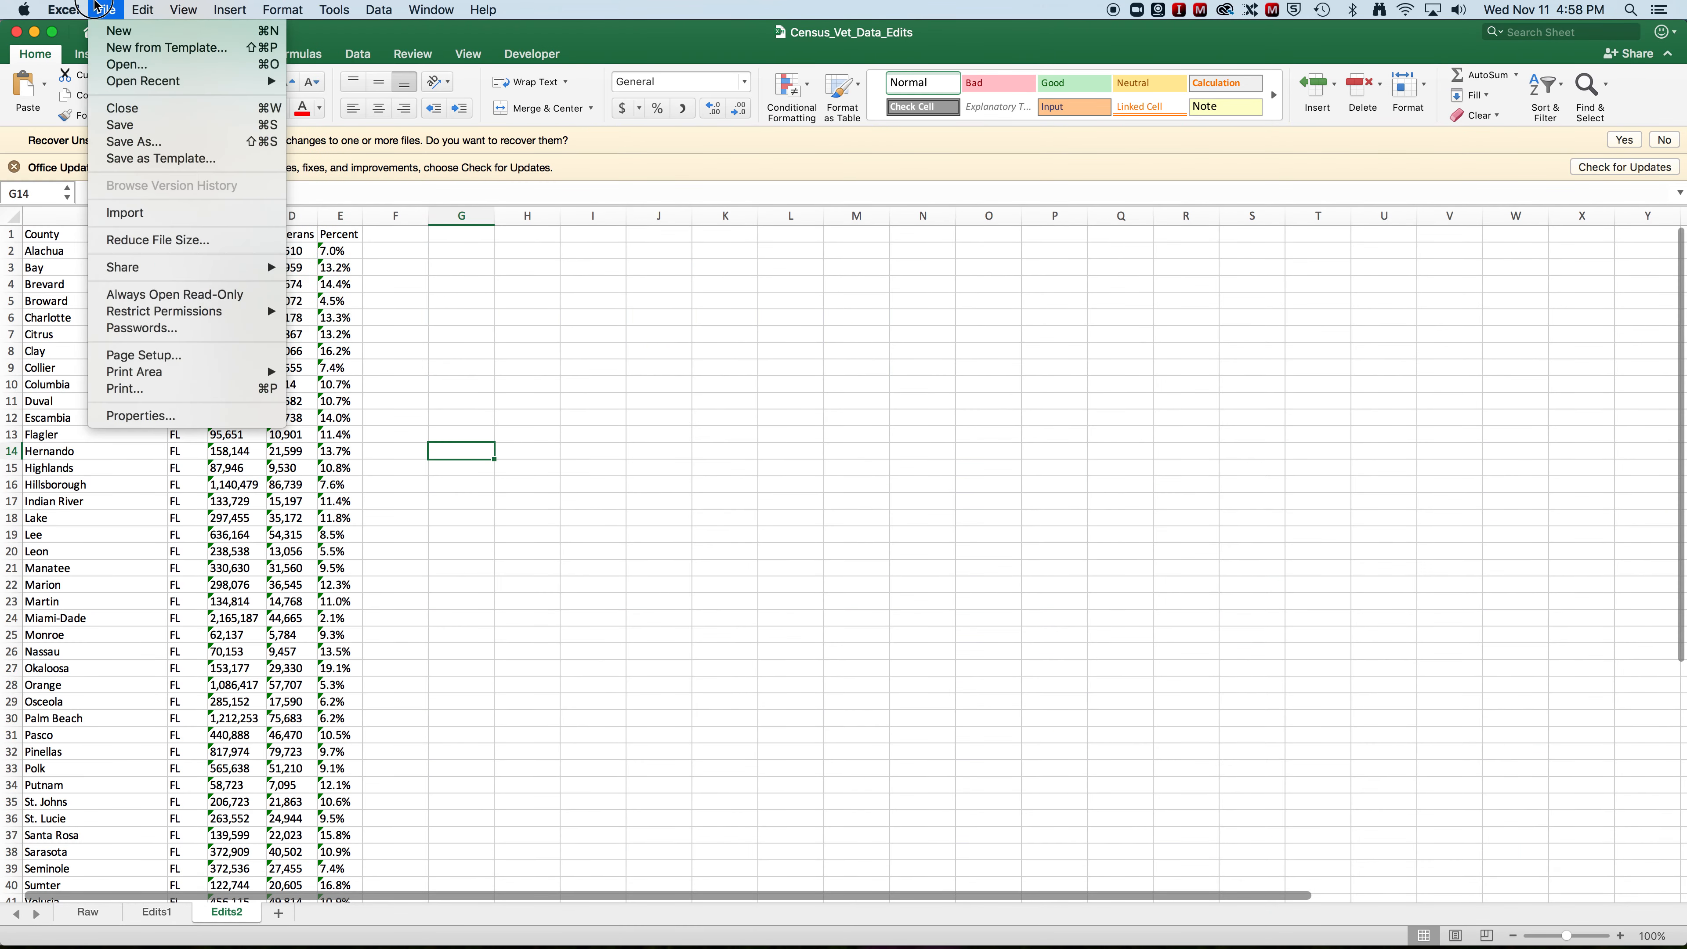
{"action": "left_click", "coordinate": [145, 45]}
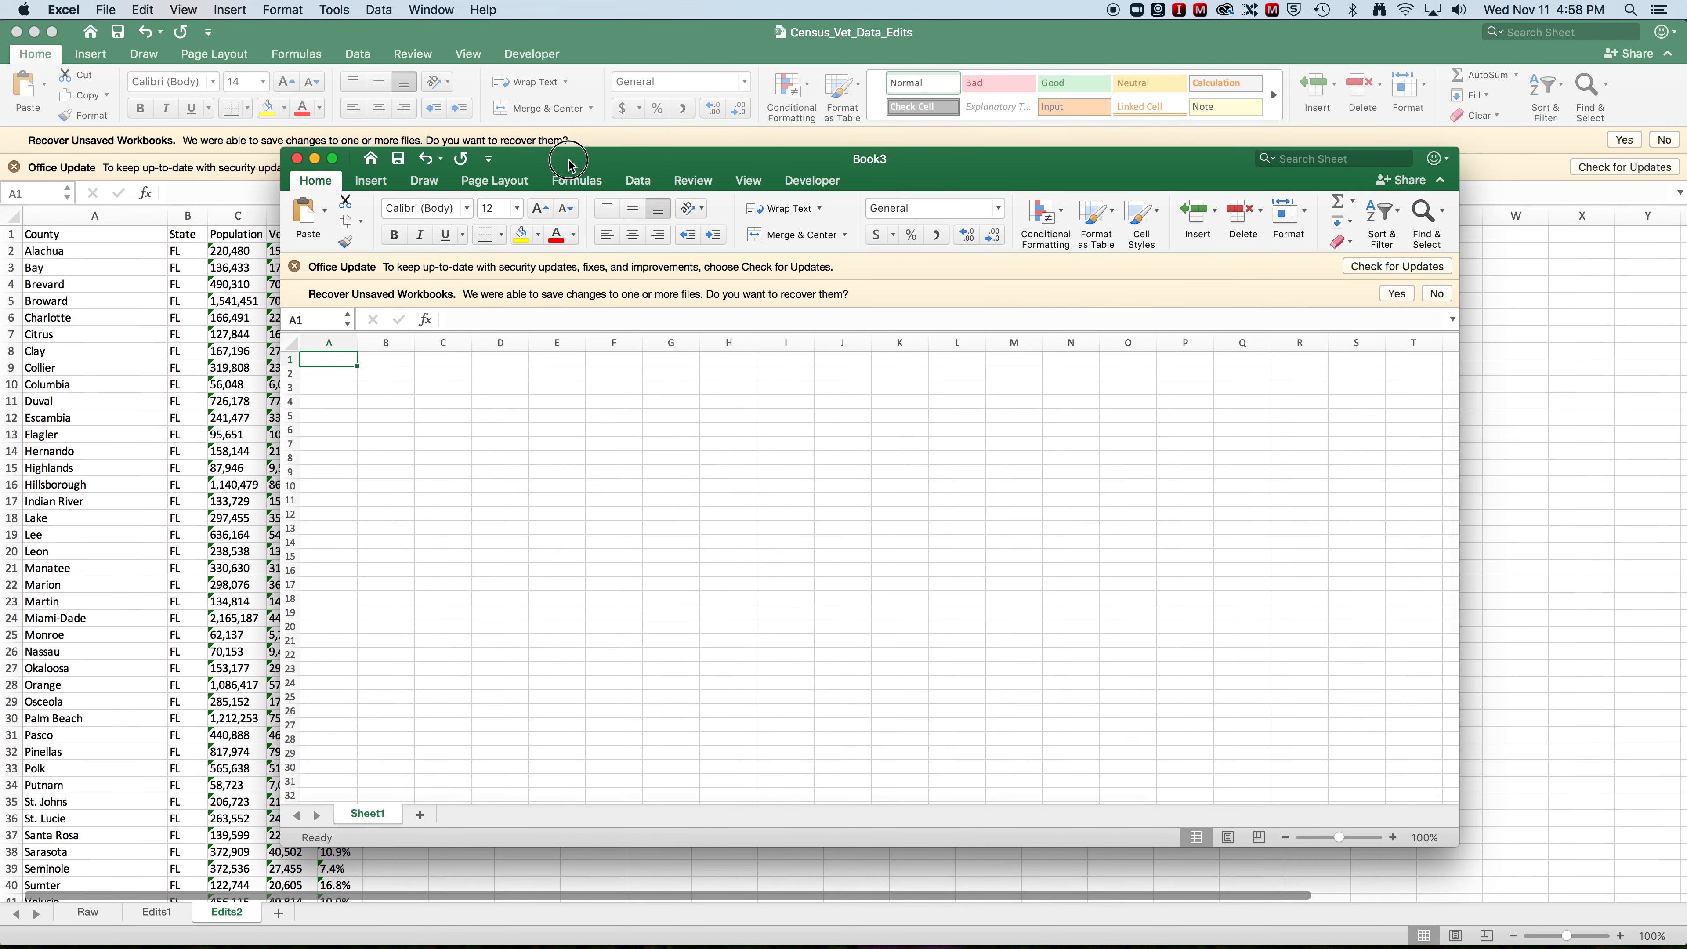
{"action": "left_click_drag", "start_coordinate": [570, 161], "coordinate": [290, 33]}
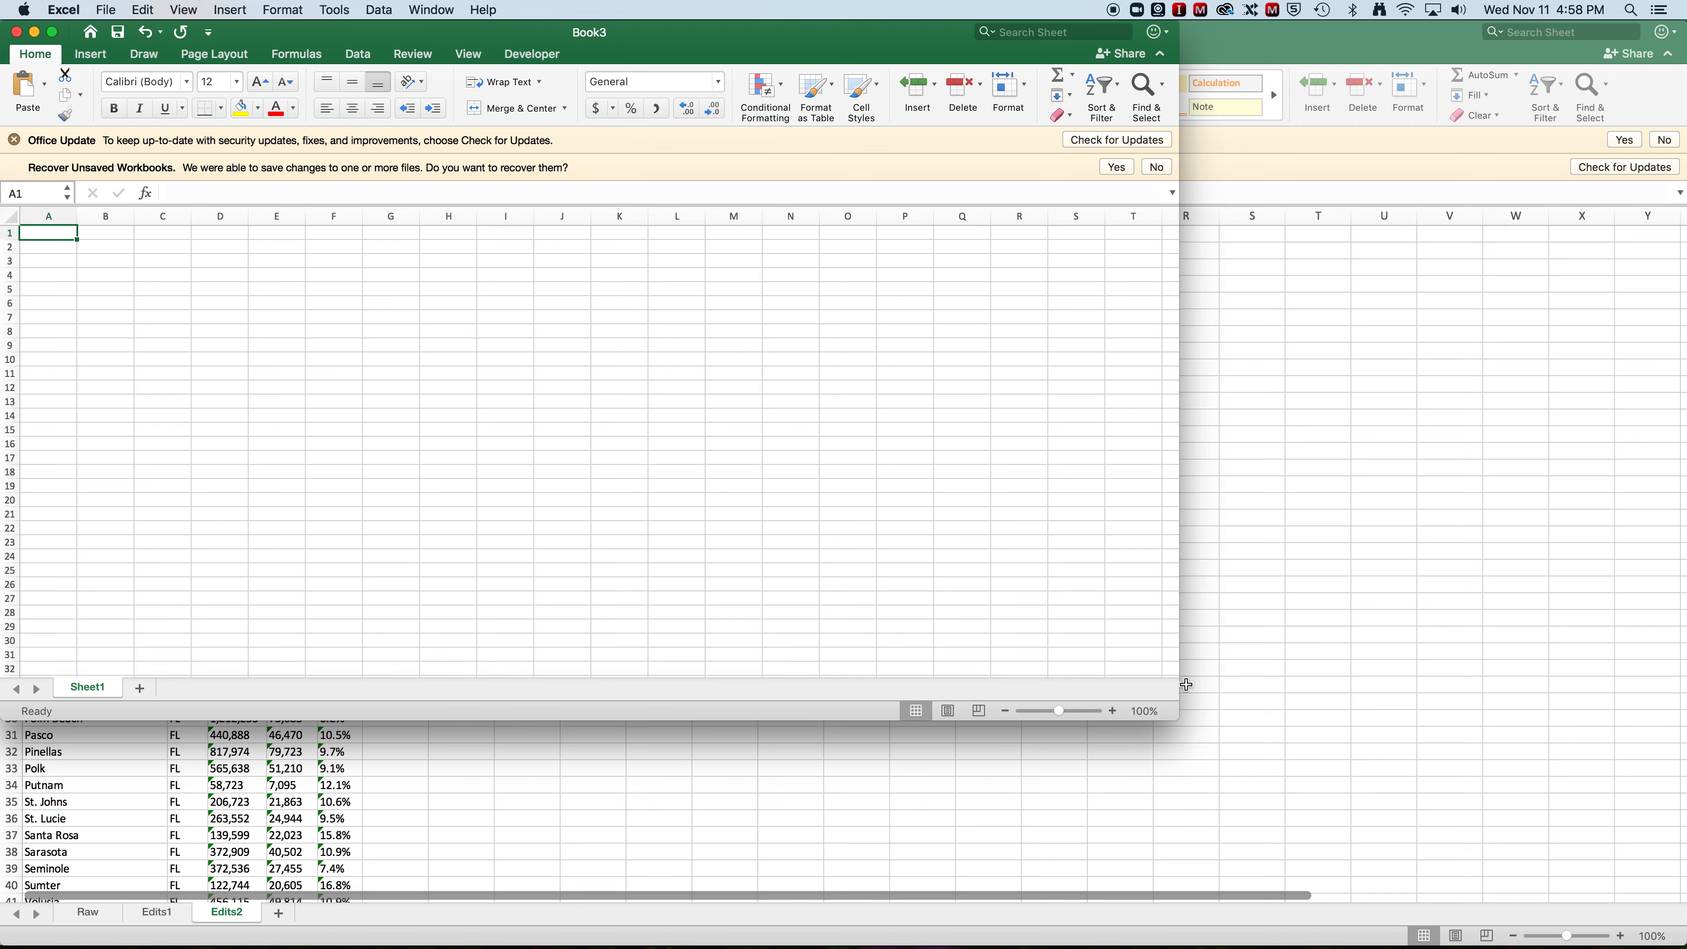
{"action": "left_click_drag", "start_coordinate": [1178, 719], "coordinate": [1585, 919]}
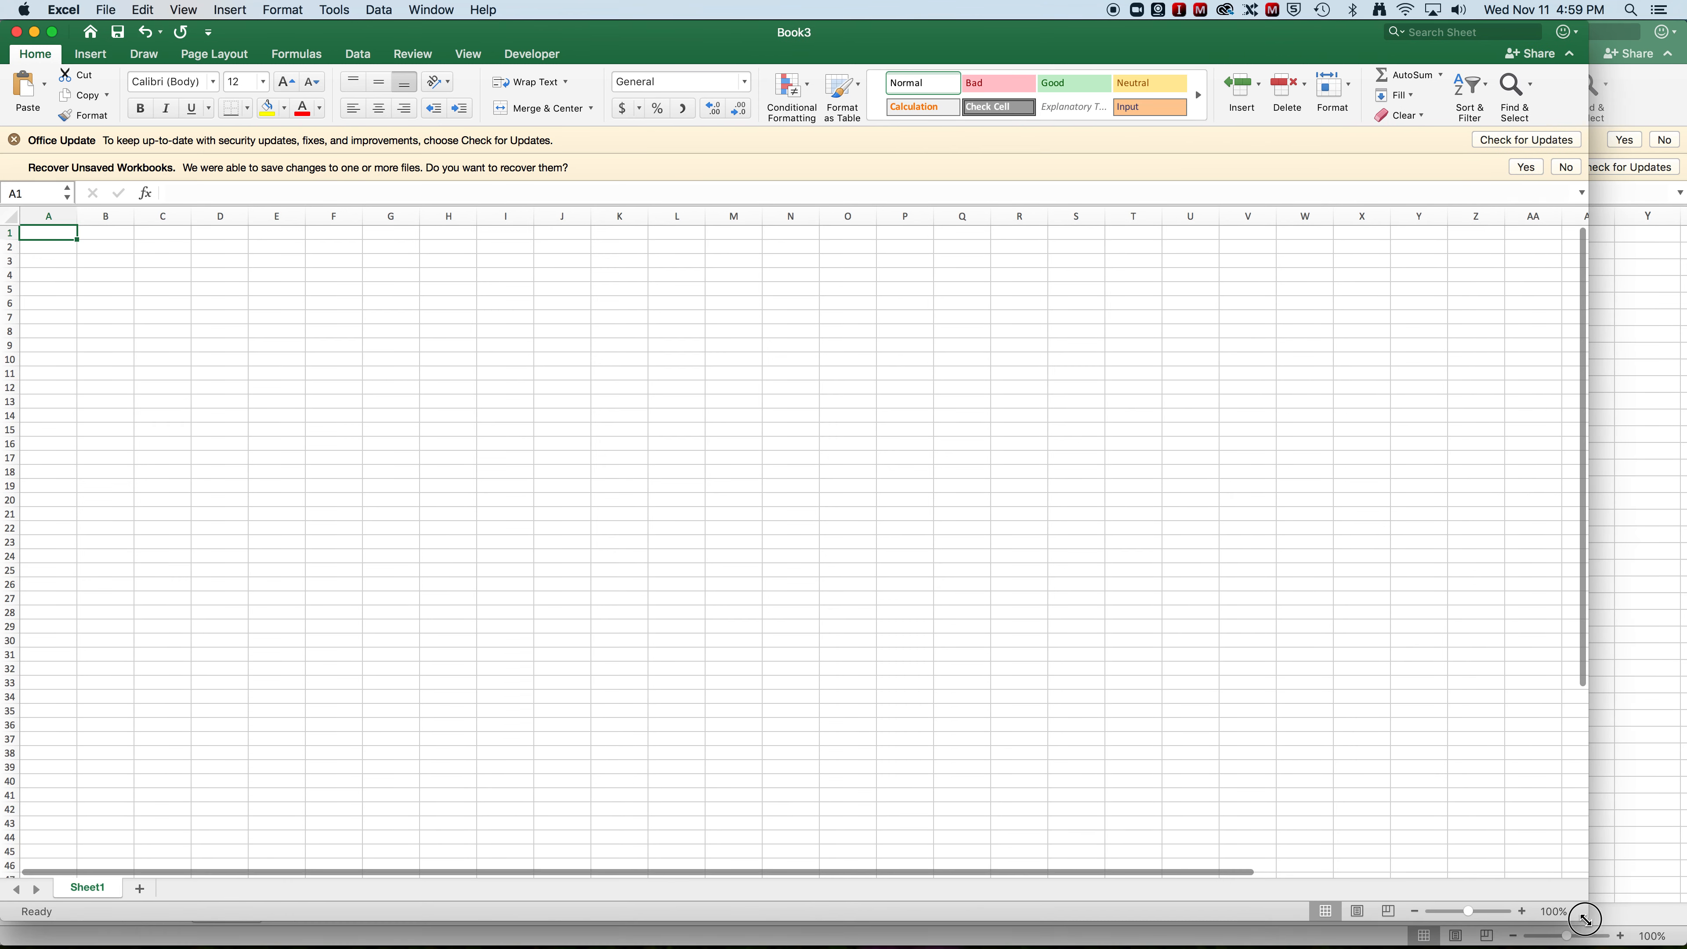
- Paste the copied census table into the sheet starting at A1, and autofit columns A and B to their contents
{"action": "left_click", "coordinate": [1523, 912]}
{"action": "left_click", "coordinate": [1523, 912]}
{"action": "left_click", "coordinate": [1523, 912]}
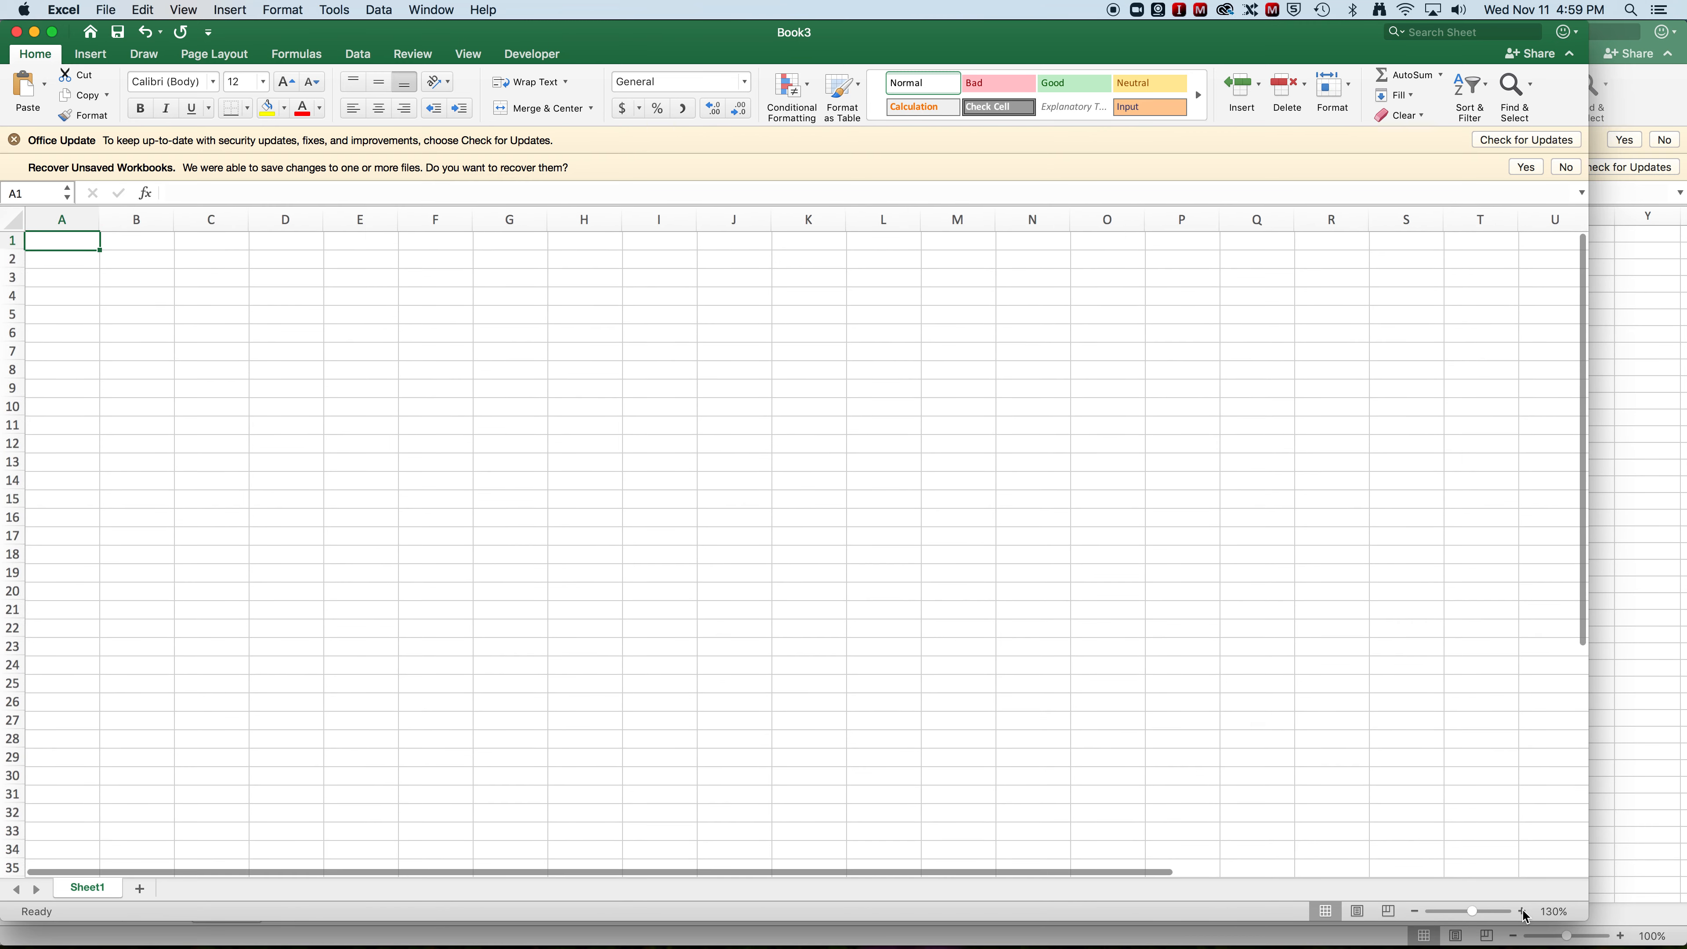
{"action": "left_click", "coordinate": [1523, 912]}
{"action": "left_click", "coordinate": [1523, 913]}
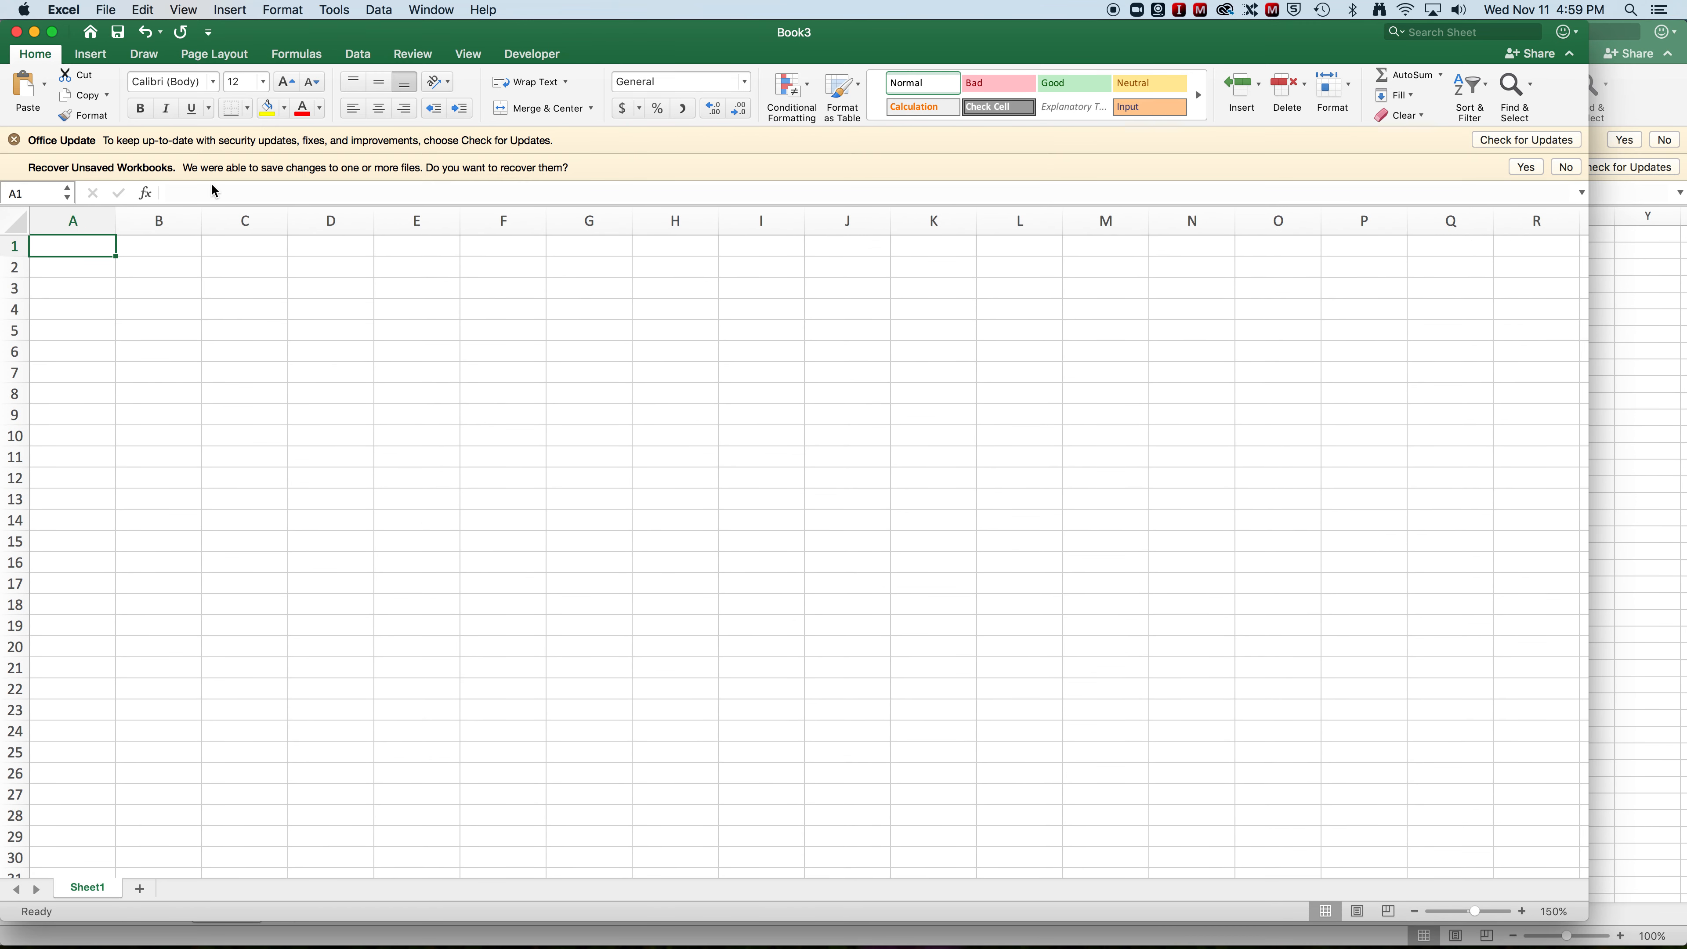
{"action": "key", "text": "super+v"}
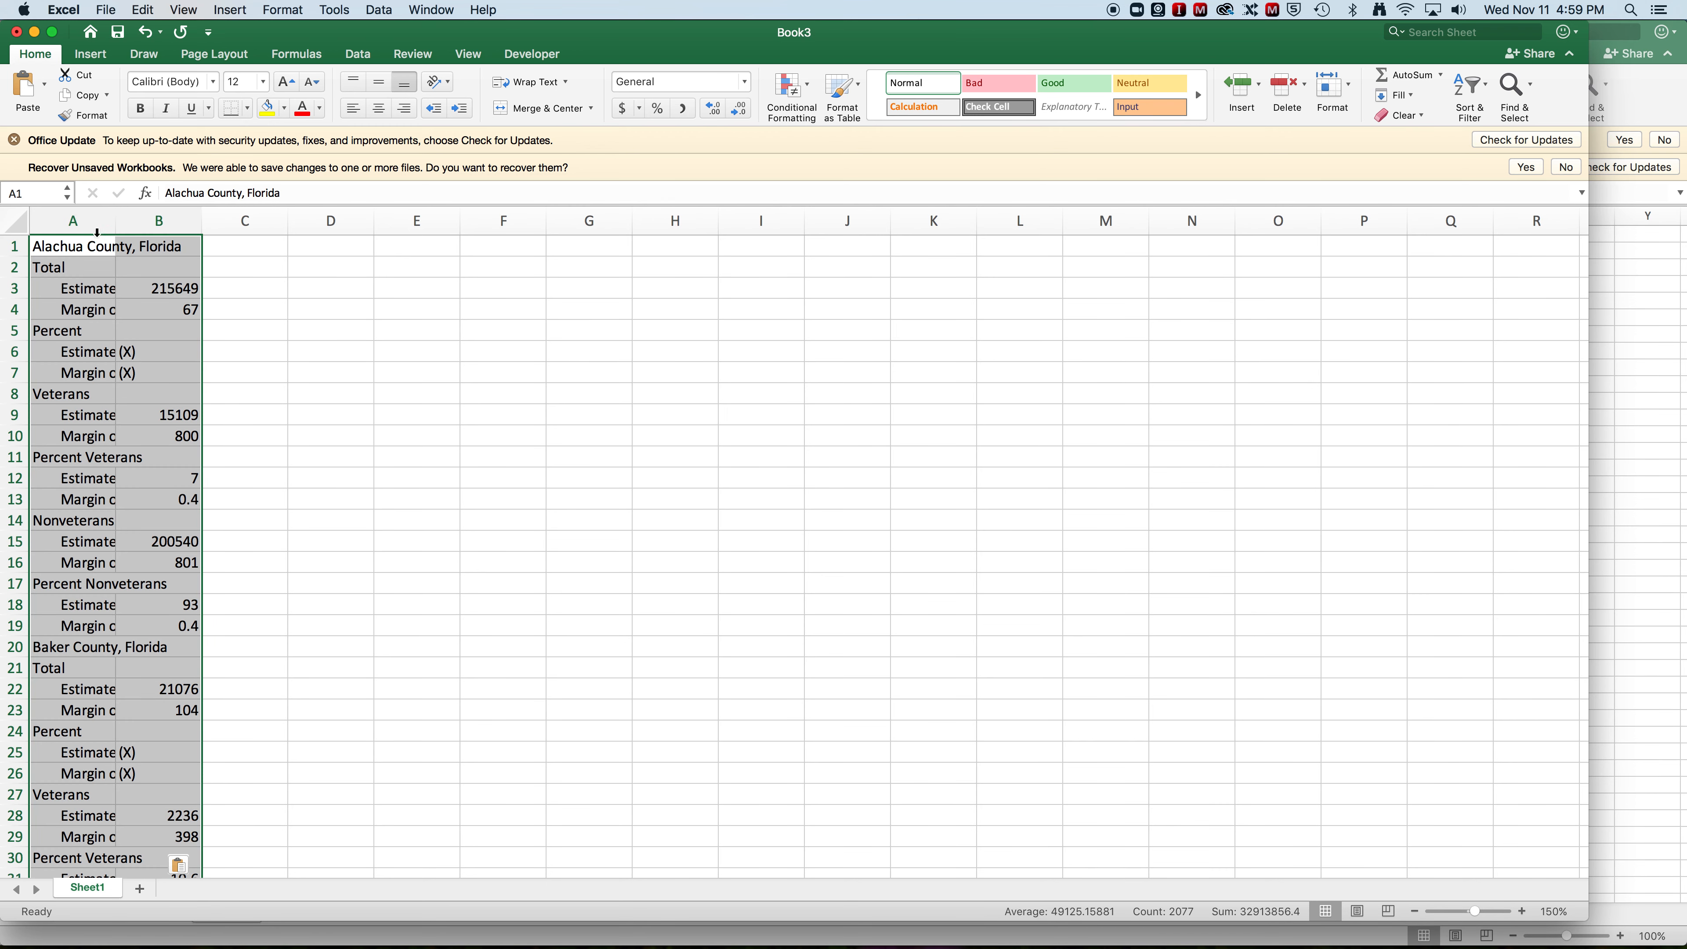
{"action": "left_click_drag", "start_coordinate": [86, 220], "coordinate": [177, 222]}
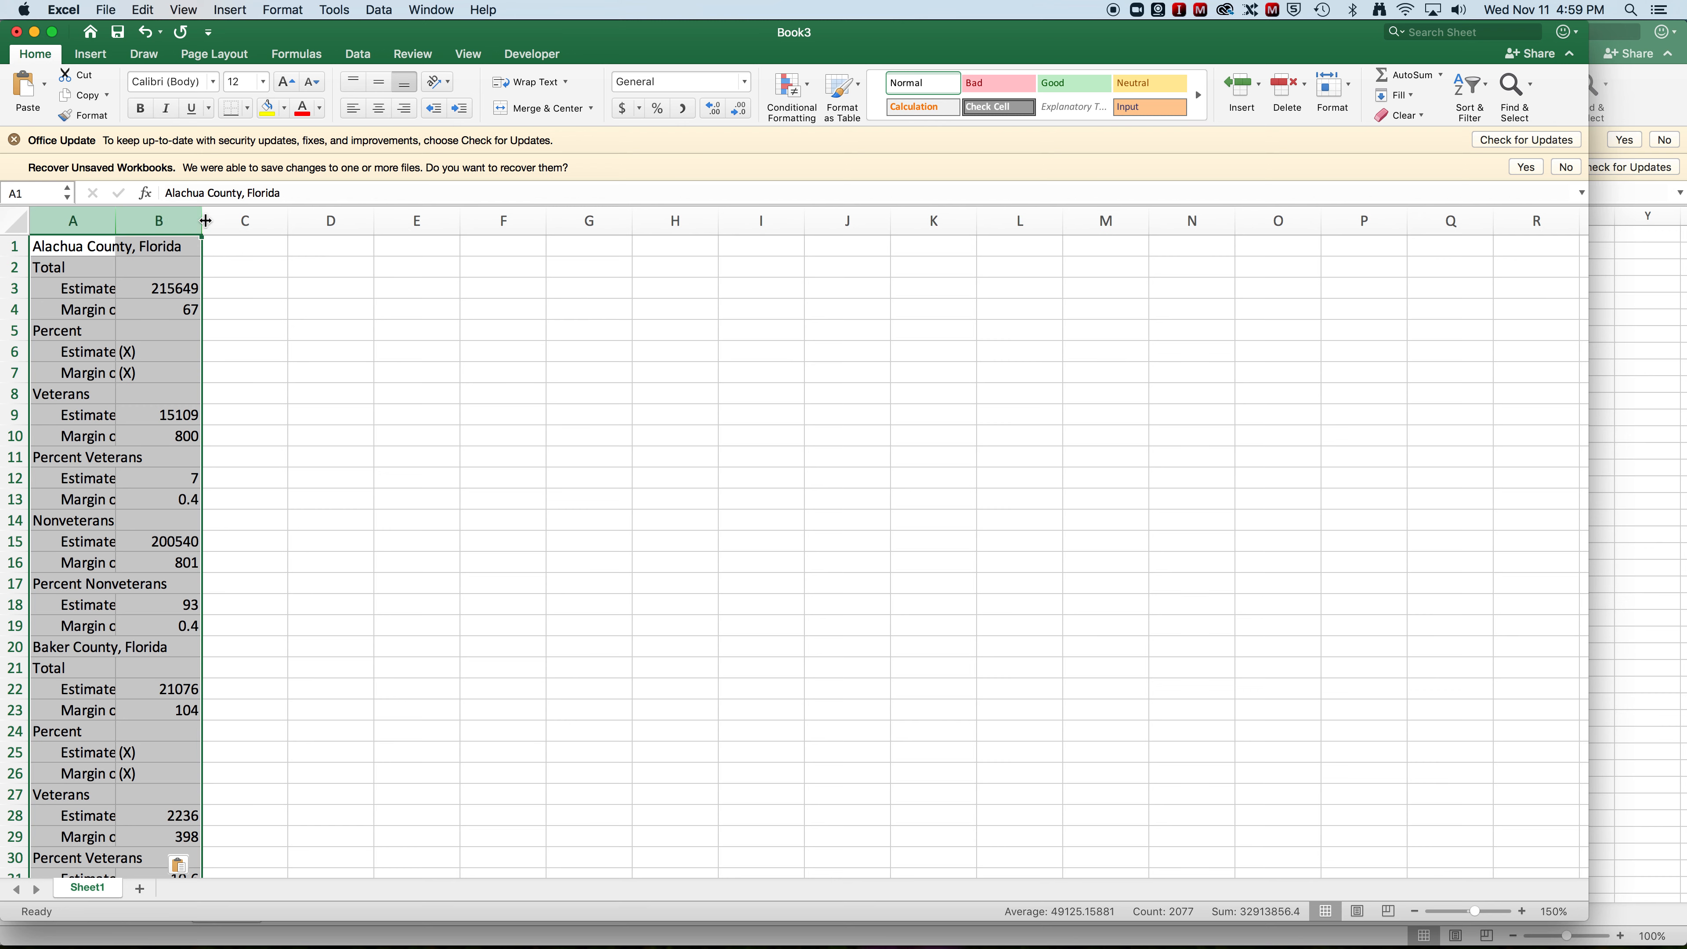
{"action": "left_click", "coordinate": [201, 220]}
{"action": "double_click", "coordinate": [201, 220]}
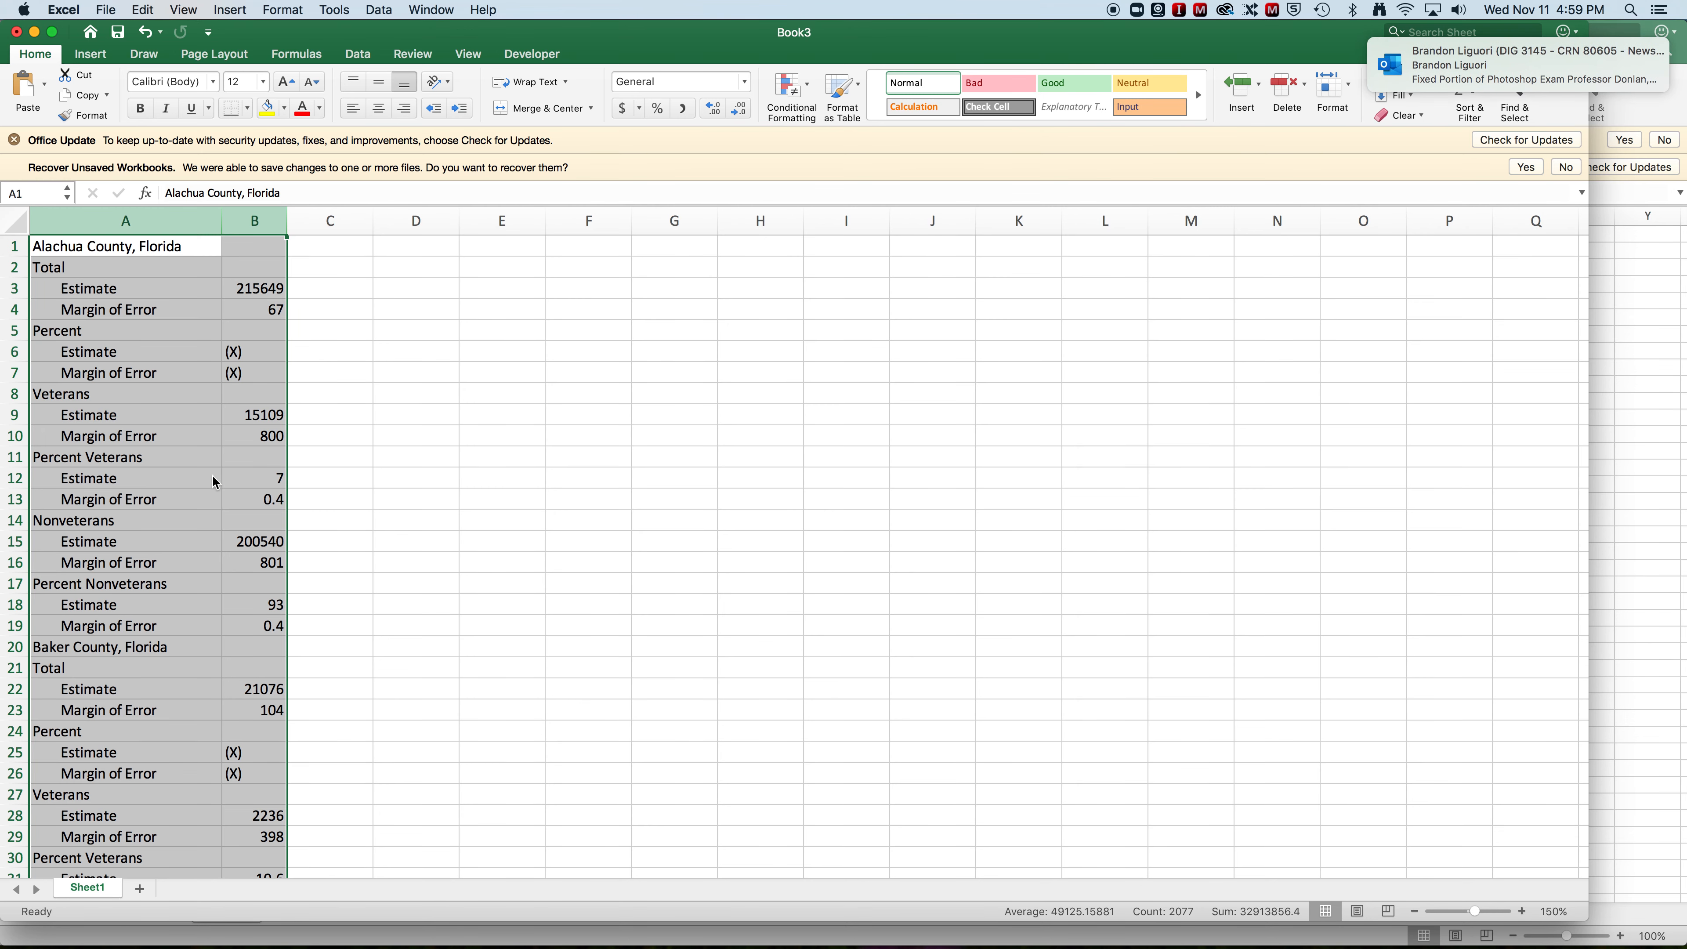
- Insert eleven blank rows above the Alachua County, Florida row
{"action": "left_click_drag", "start_coordinate": [14, 458], "coordinate": [9, 243]}
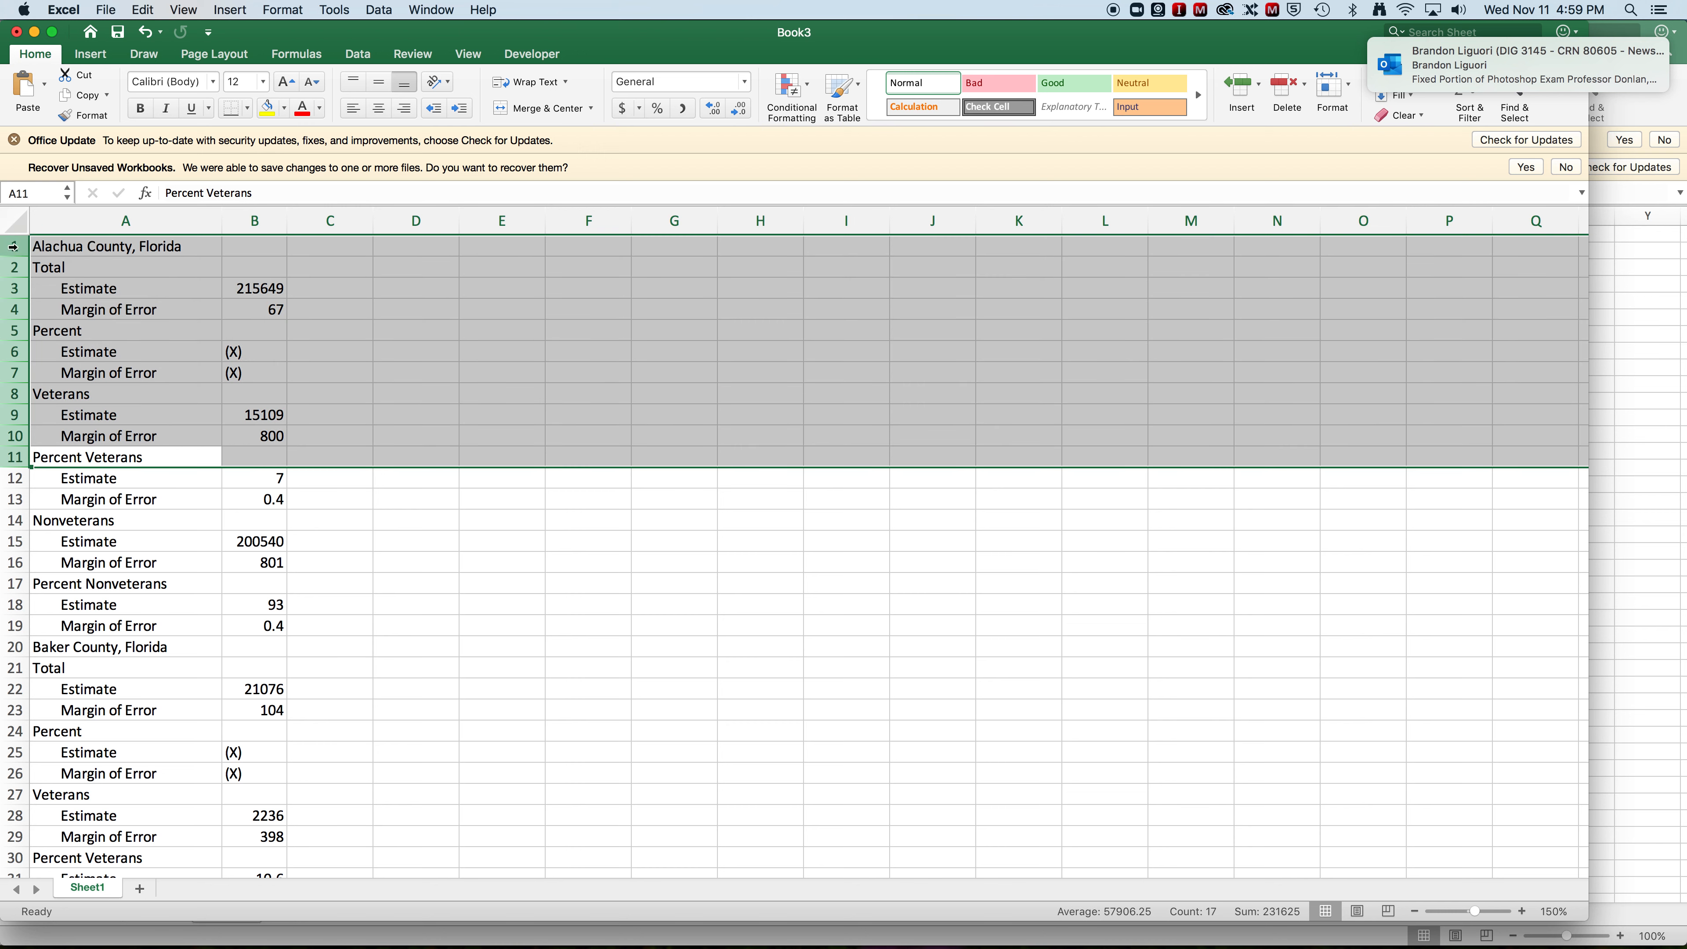
{"action": "right_click", "coordinate": [13, 246]}
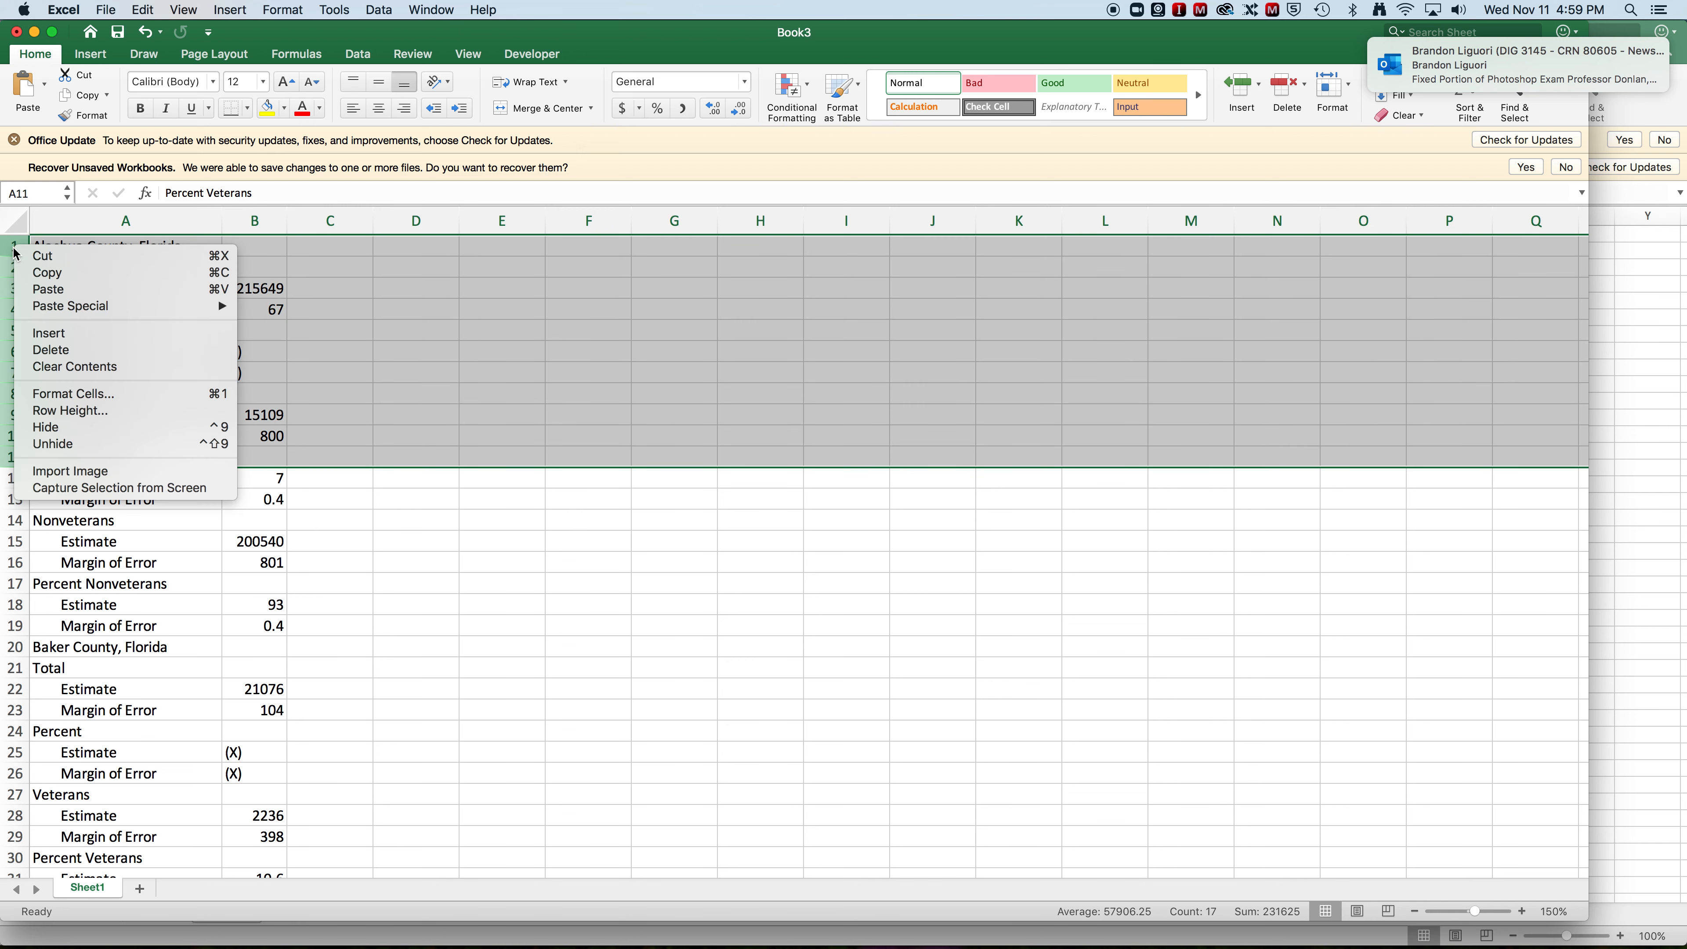
{"action": "left_click", "coordinate": [46, 331]}
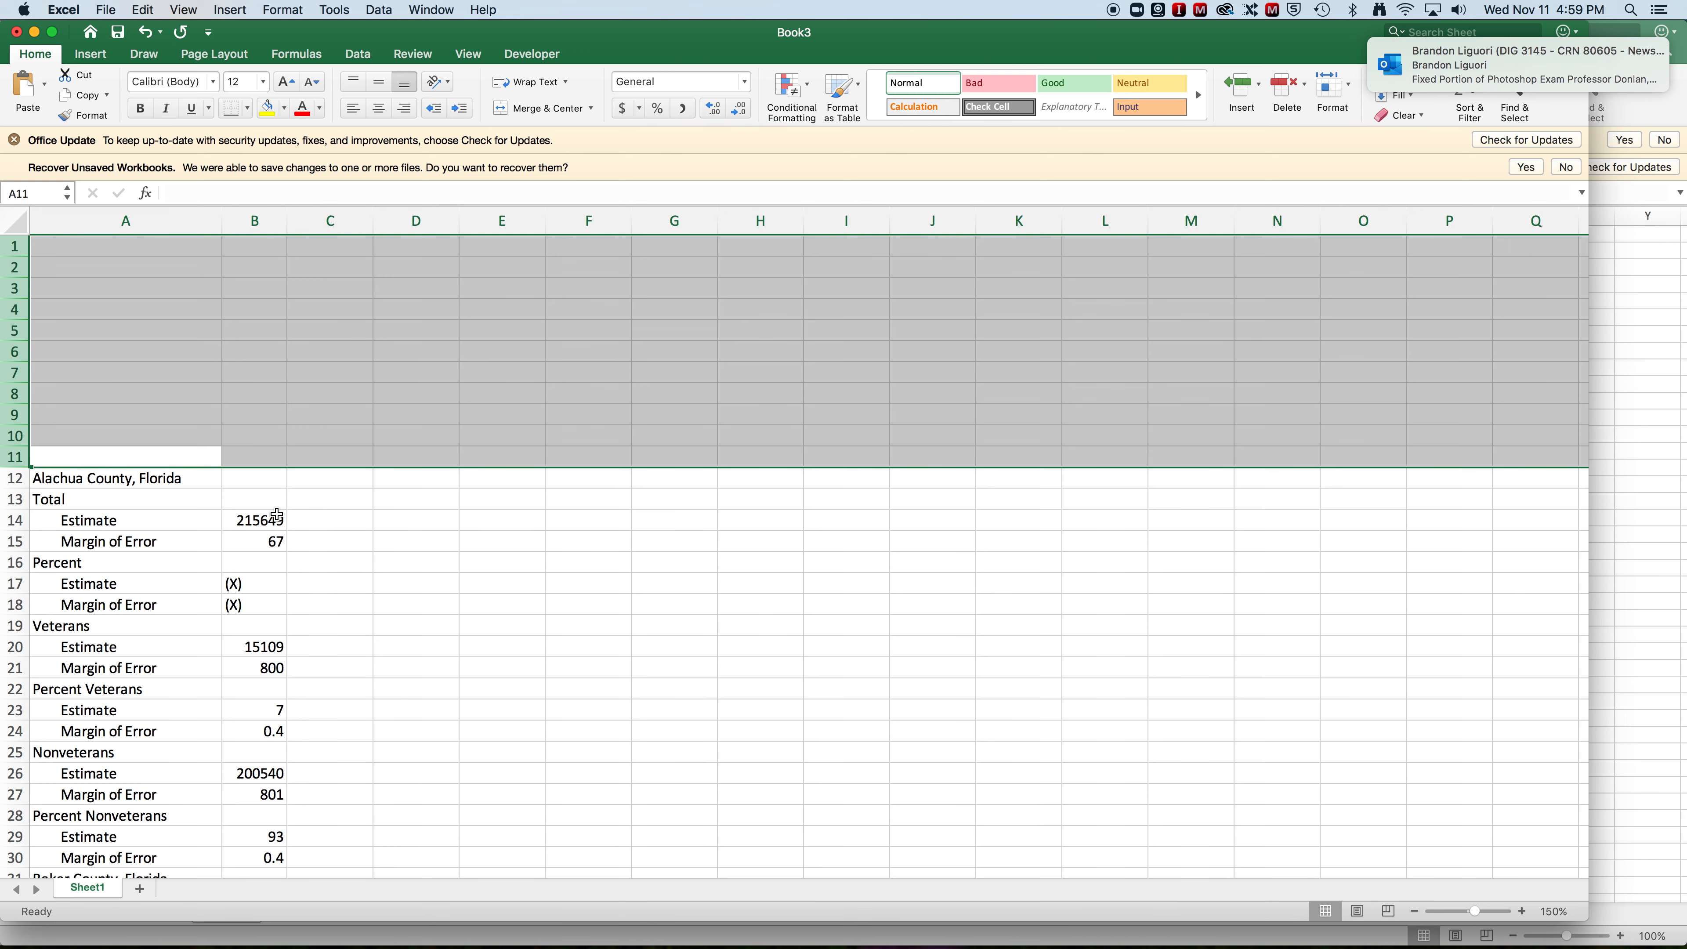
- Duplicate the values of column B into columns C and D
{"action": "left_click", "coordinate": [266, 218]}
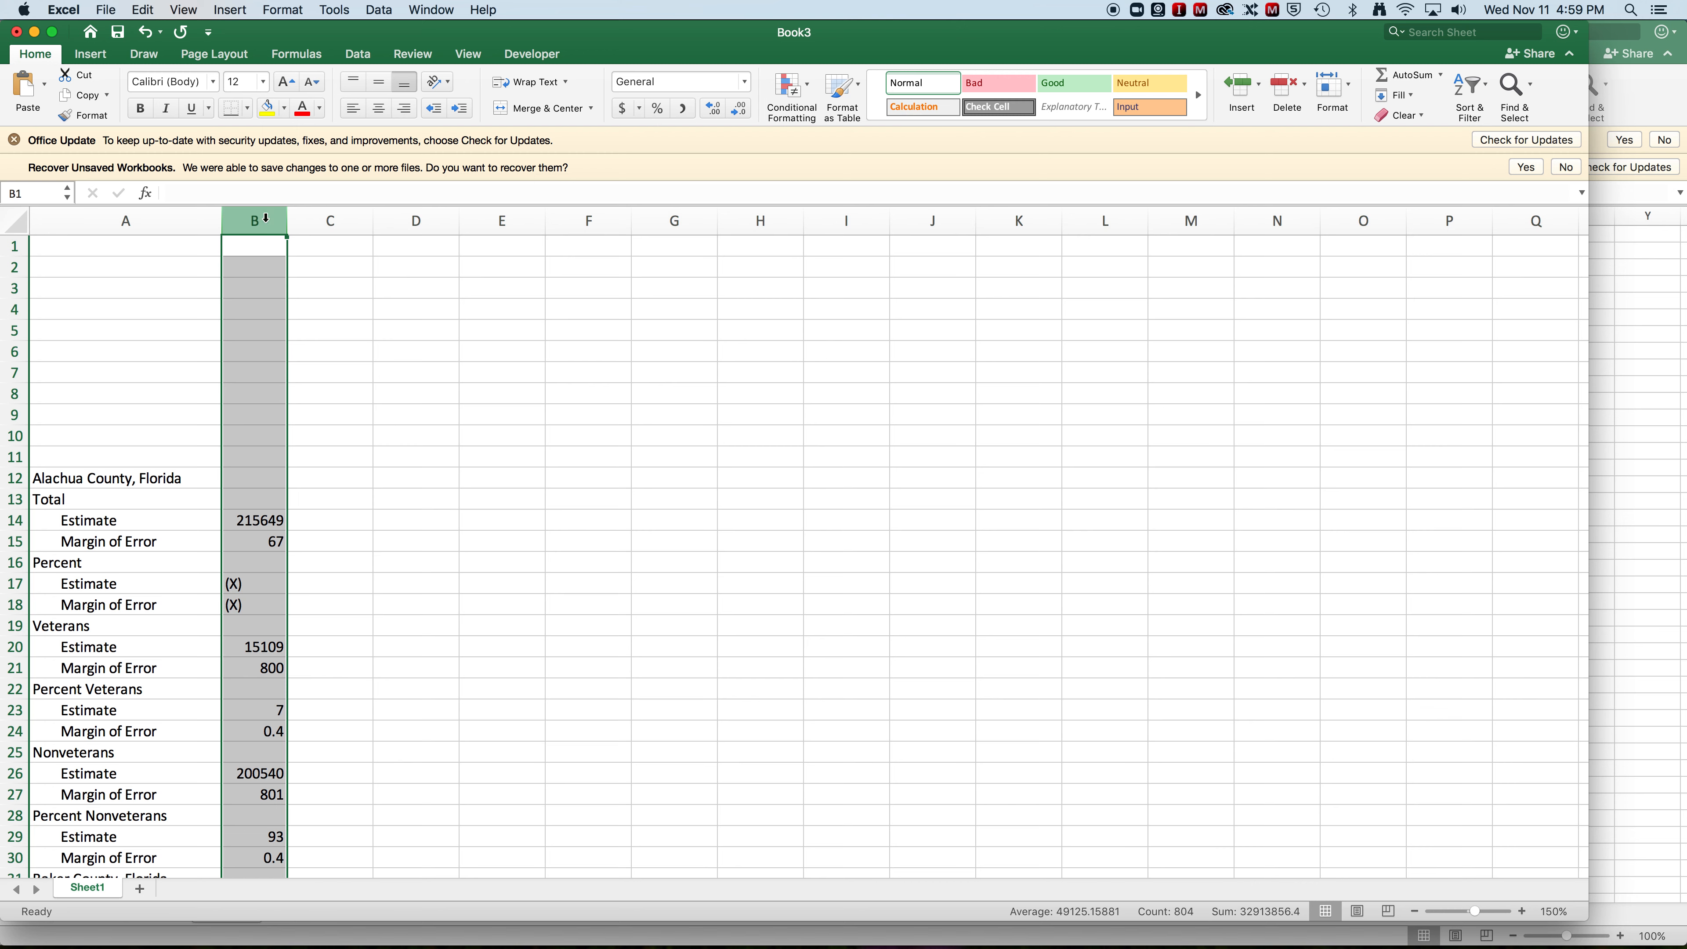
{"action": "key", "text": "super+c"}
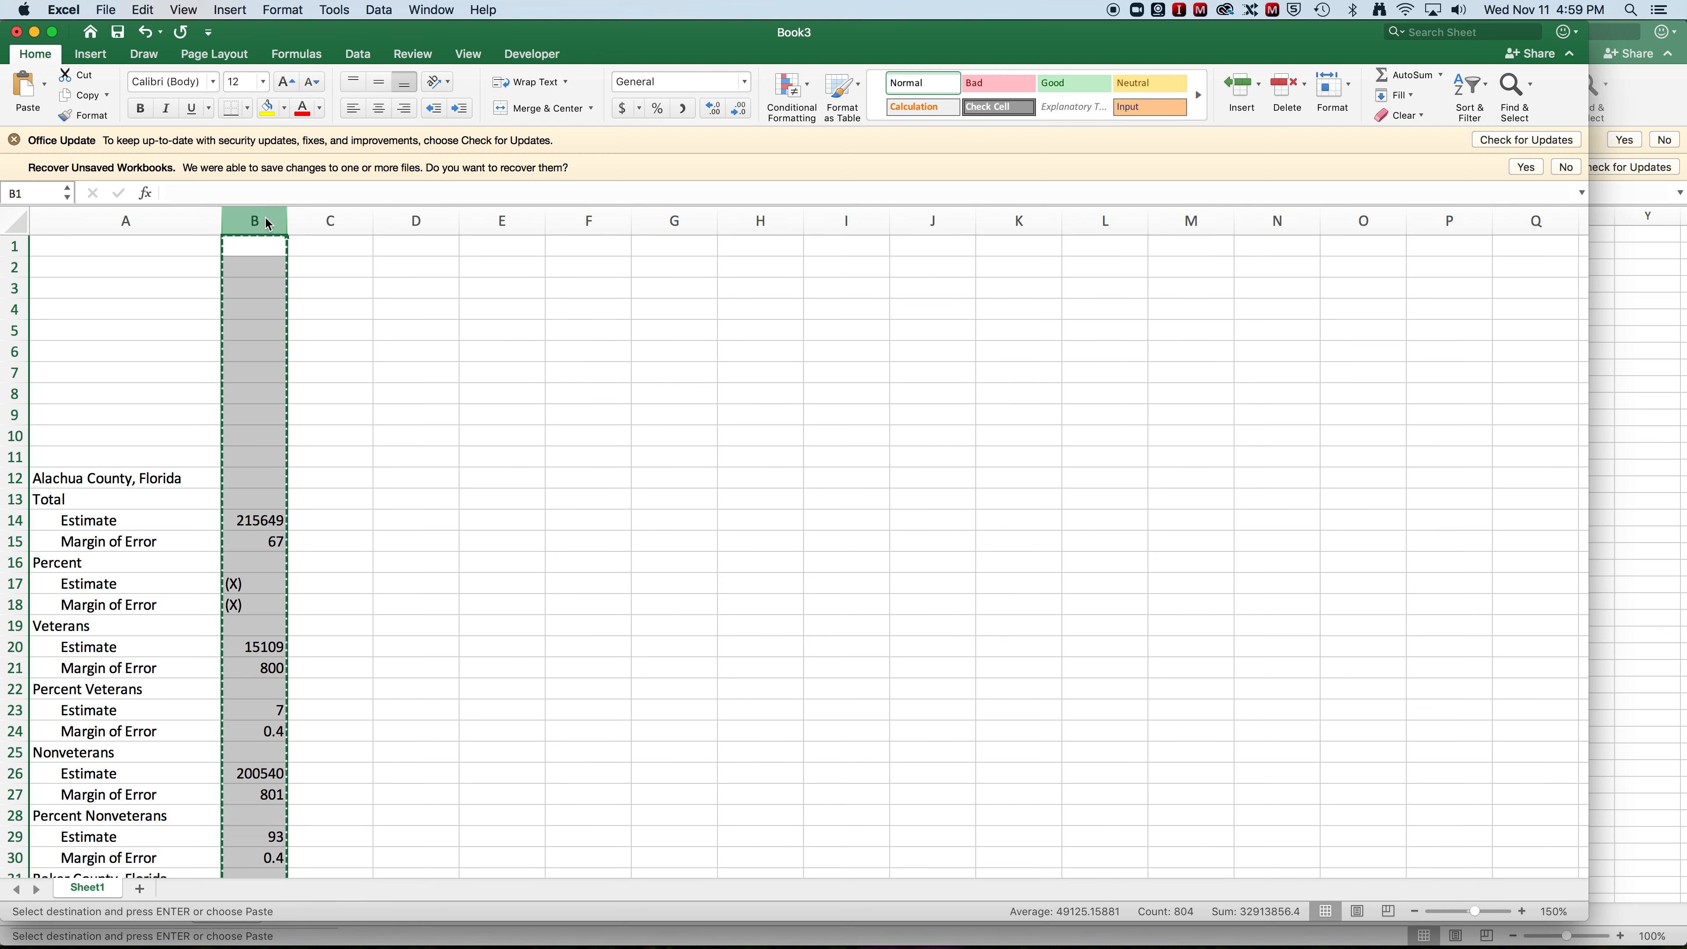
{"action": "left_click", "coordinate": [316, 223]}
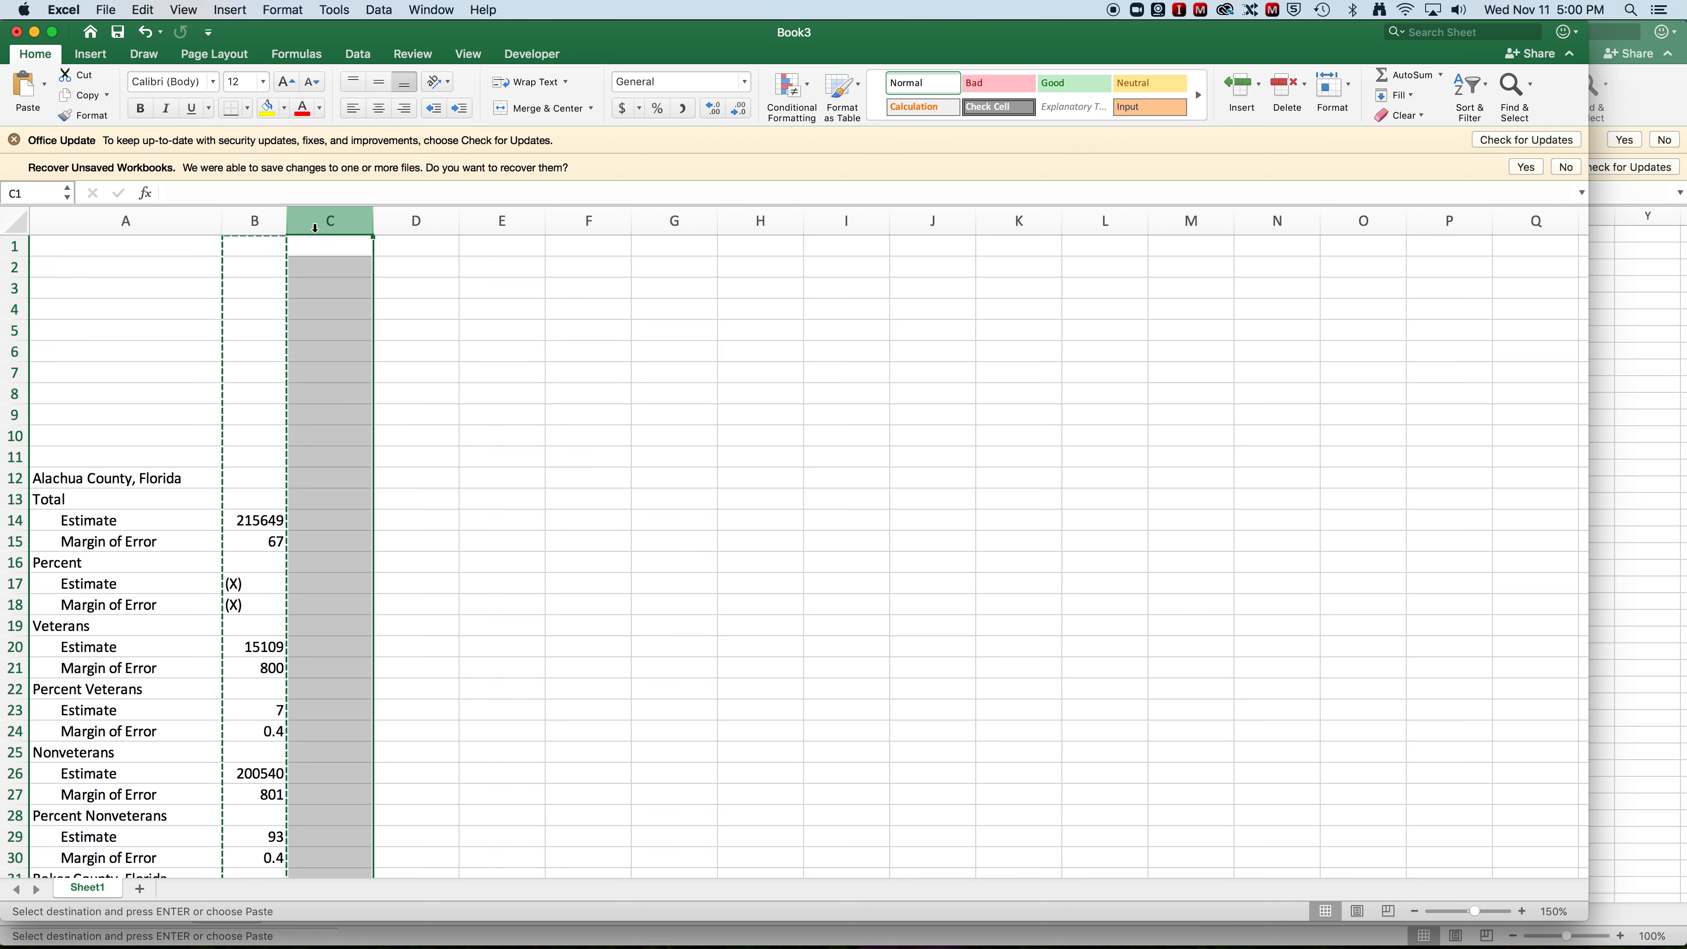
{"action": "key", "text": "super+v"}
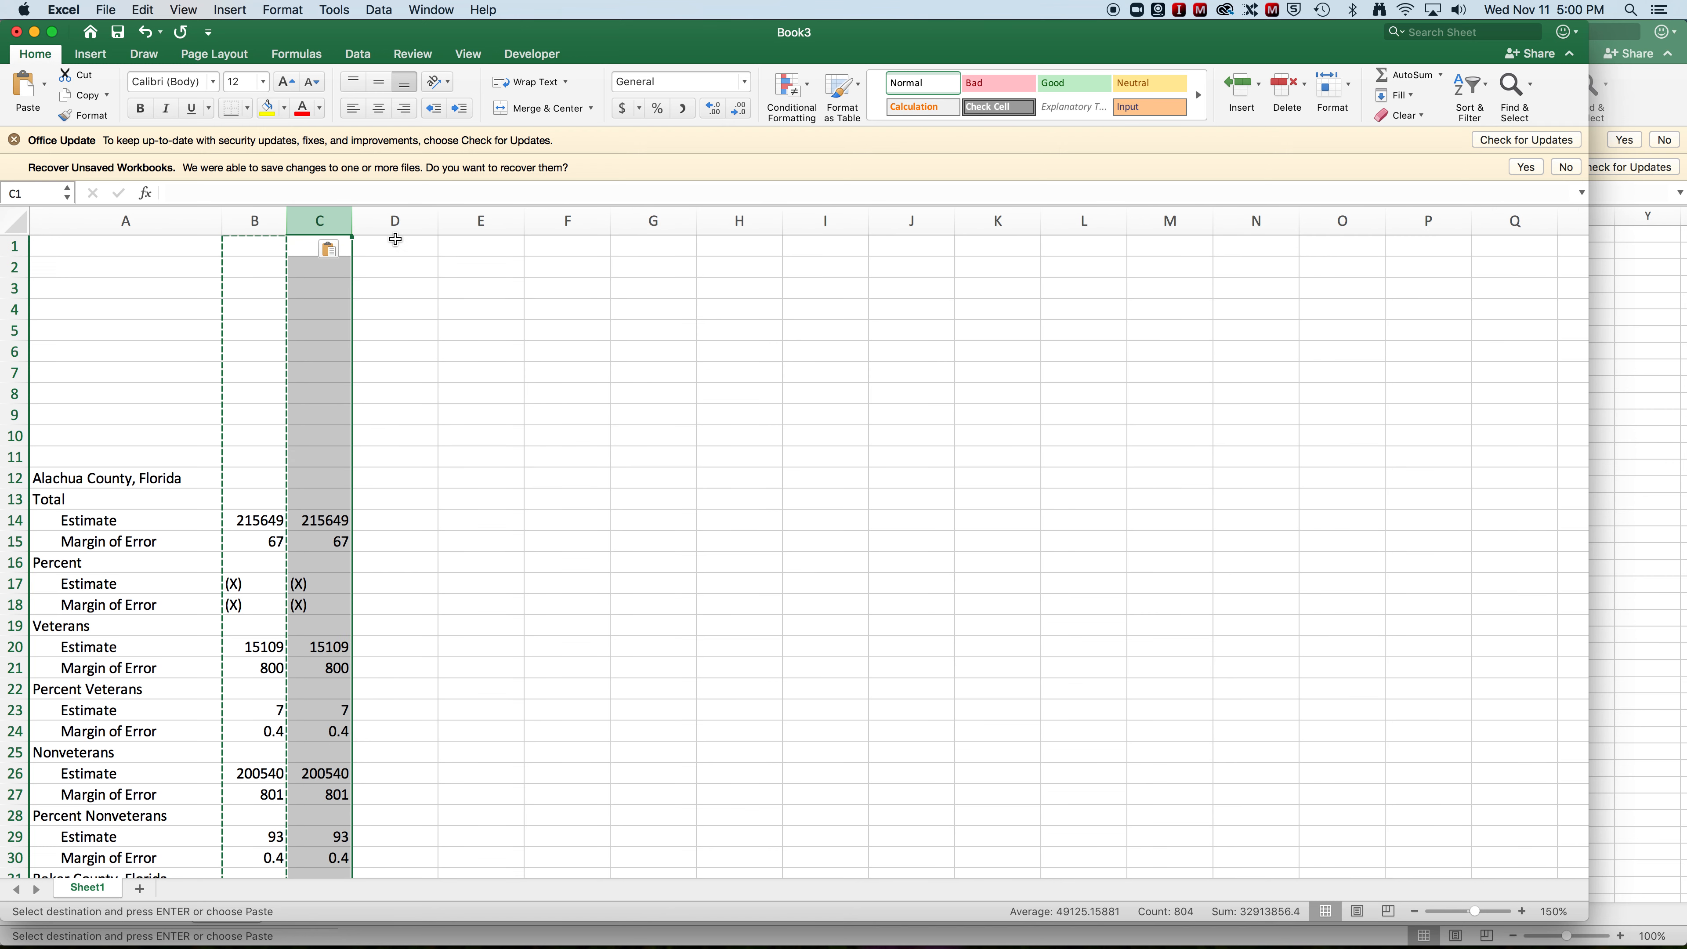
{"action": "left_click", "coordinate": [396, 227]}
{"action": "key", "text": "super+v"}
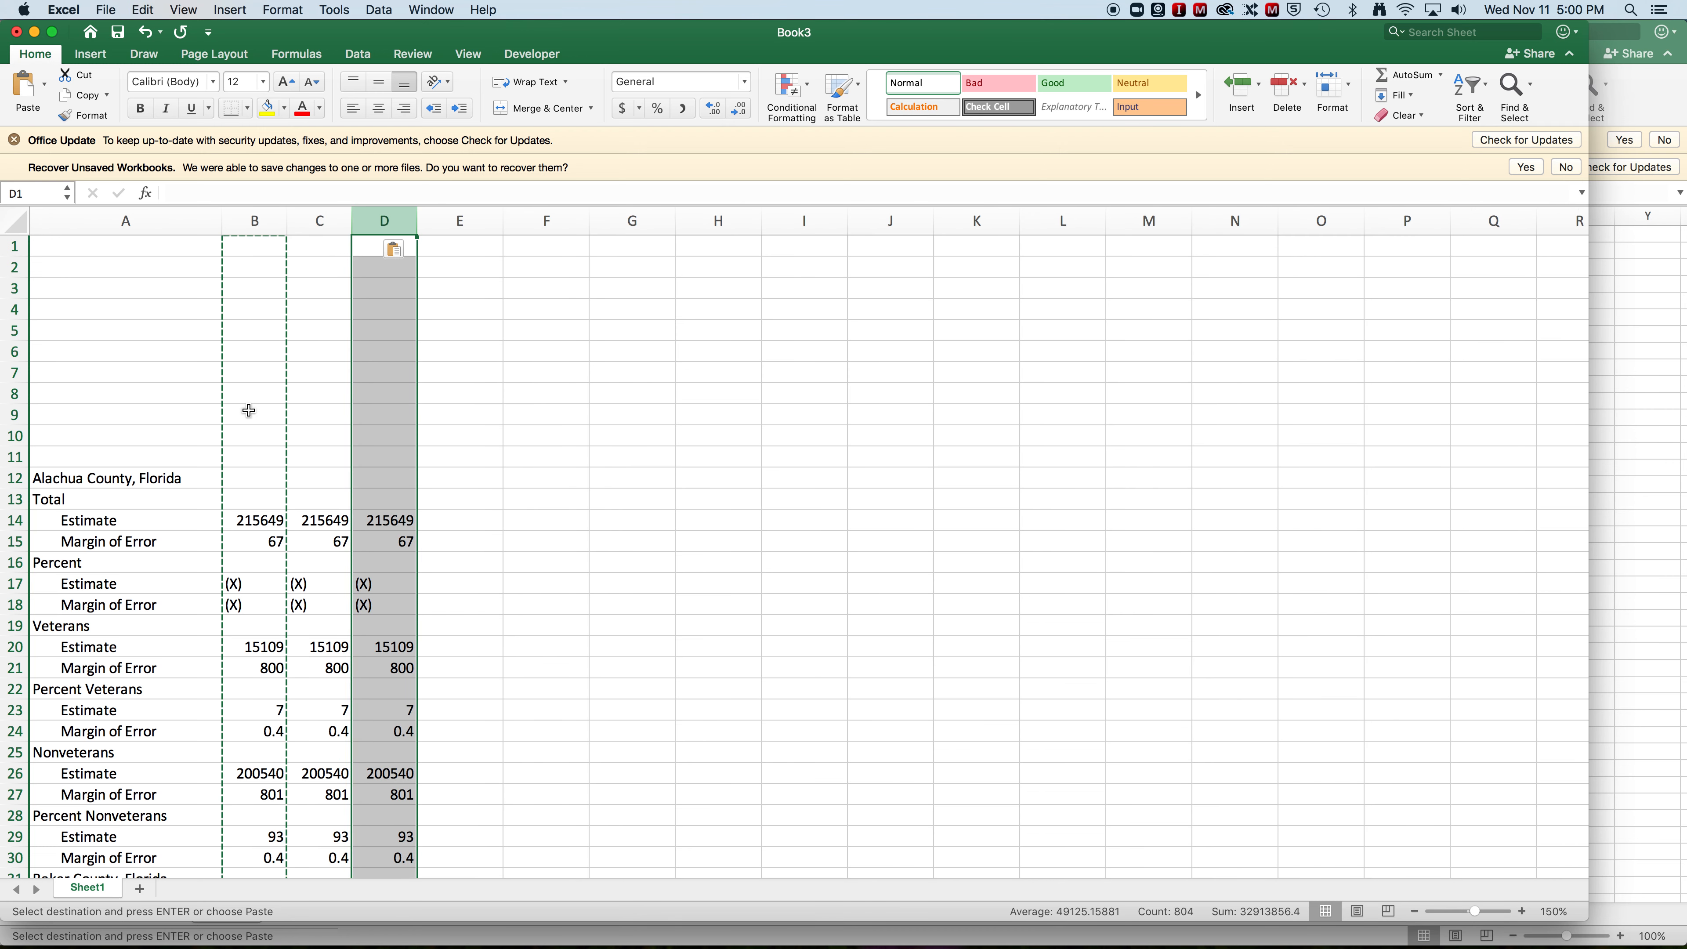
- Delete the eleven blank rows above the Alachua County data
{"action": "left_click_drag", "start_coordinate": [14, 457], "coordinate": [5, 243]}
{"action": "right_click", "coordinate": [12, 251]}
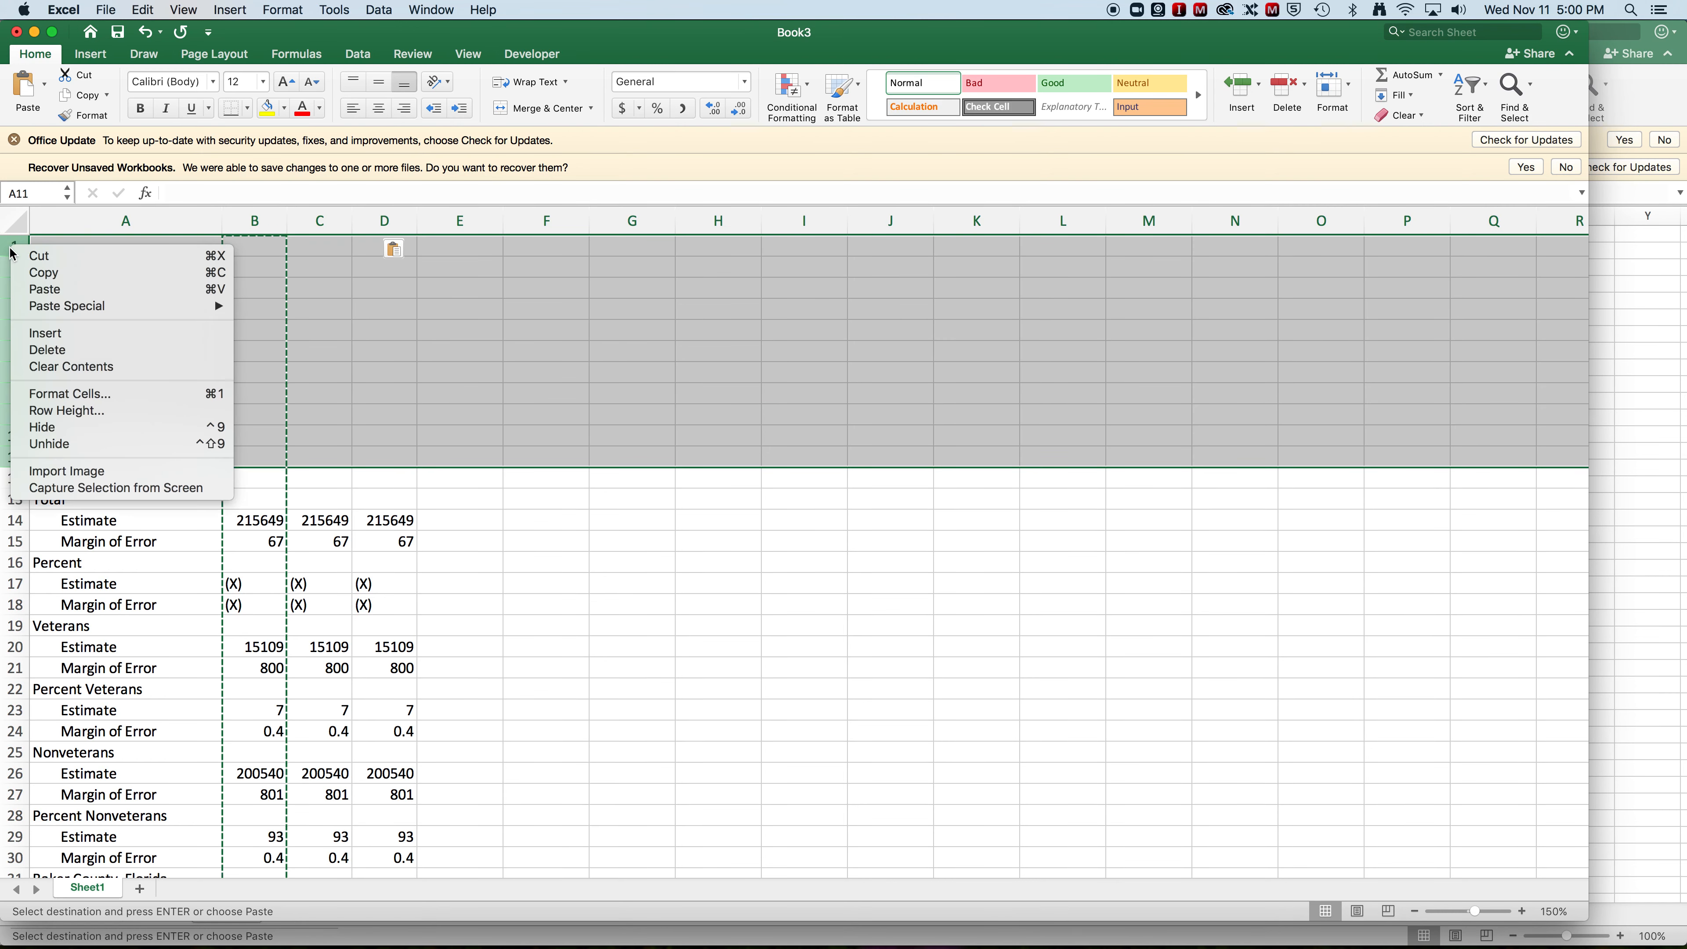
{"action": "left_click", "coordinate": [32, 350]}
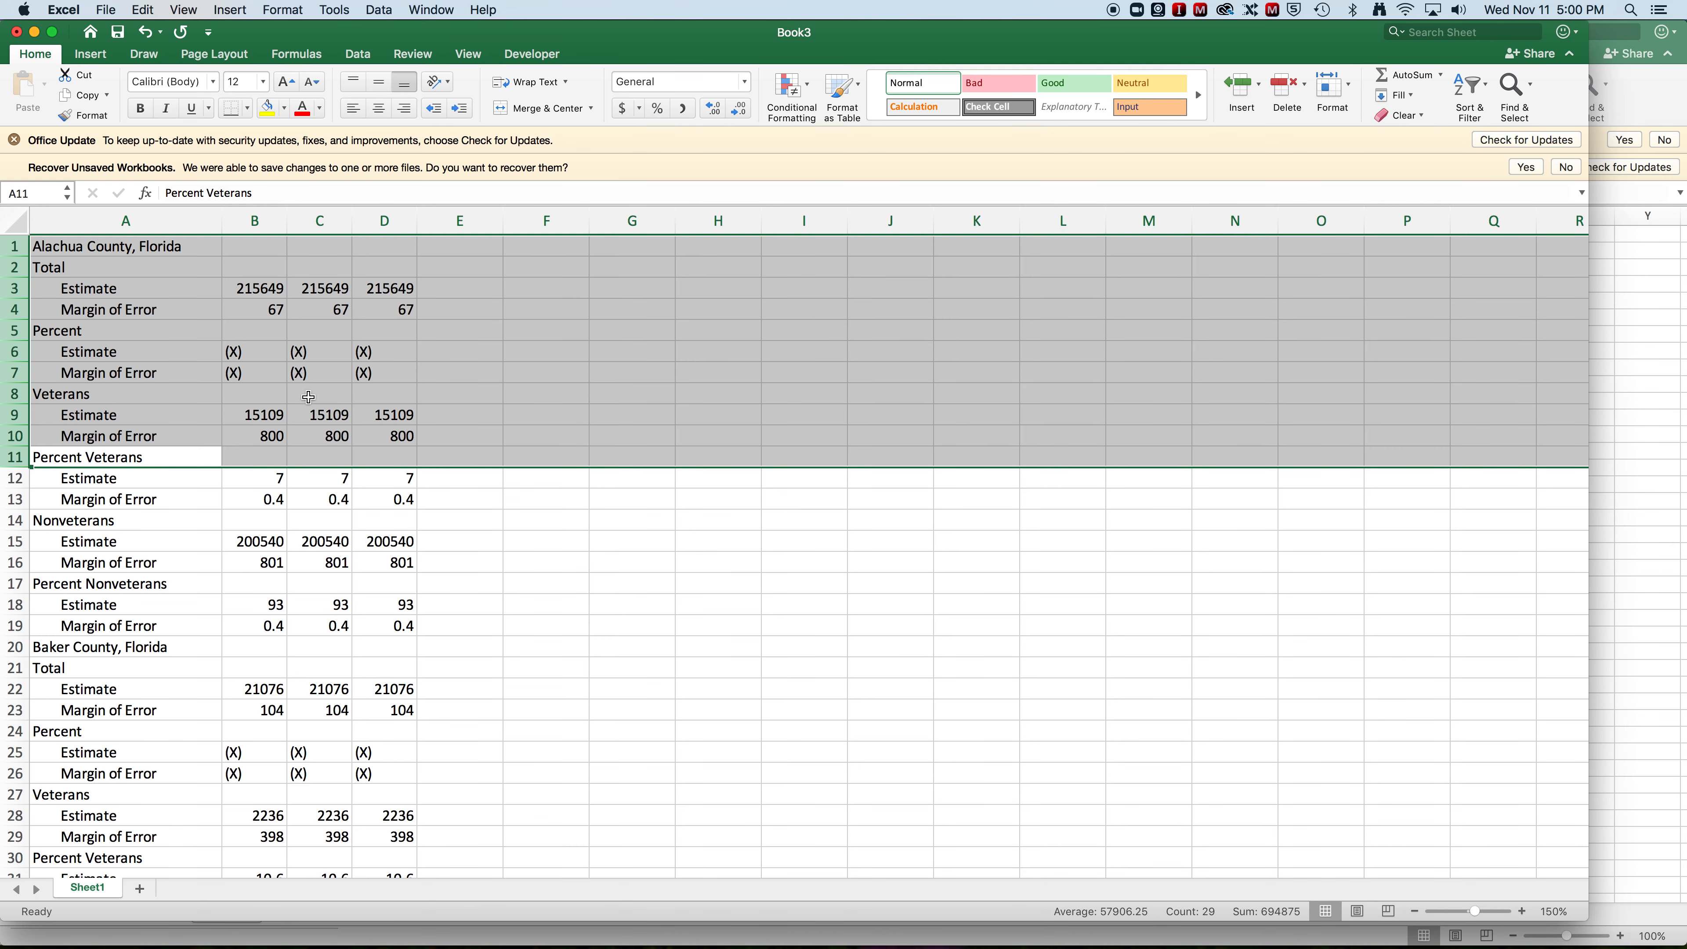
- Delete cells B1:B2 and shift the cells up so the total population estimate lines up with the county name
{"action": "left_click_drag", "start_coordinate": [308, 396], "coordinate": [322, 213]}
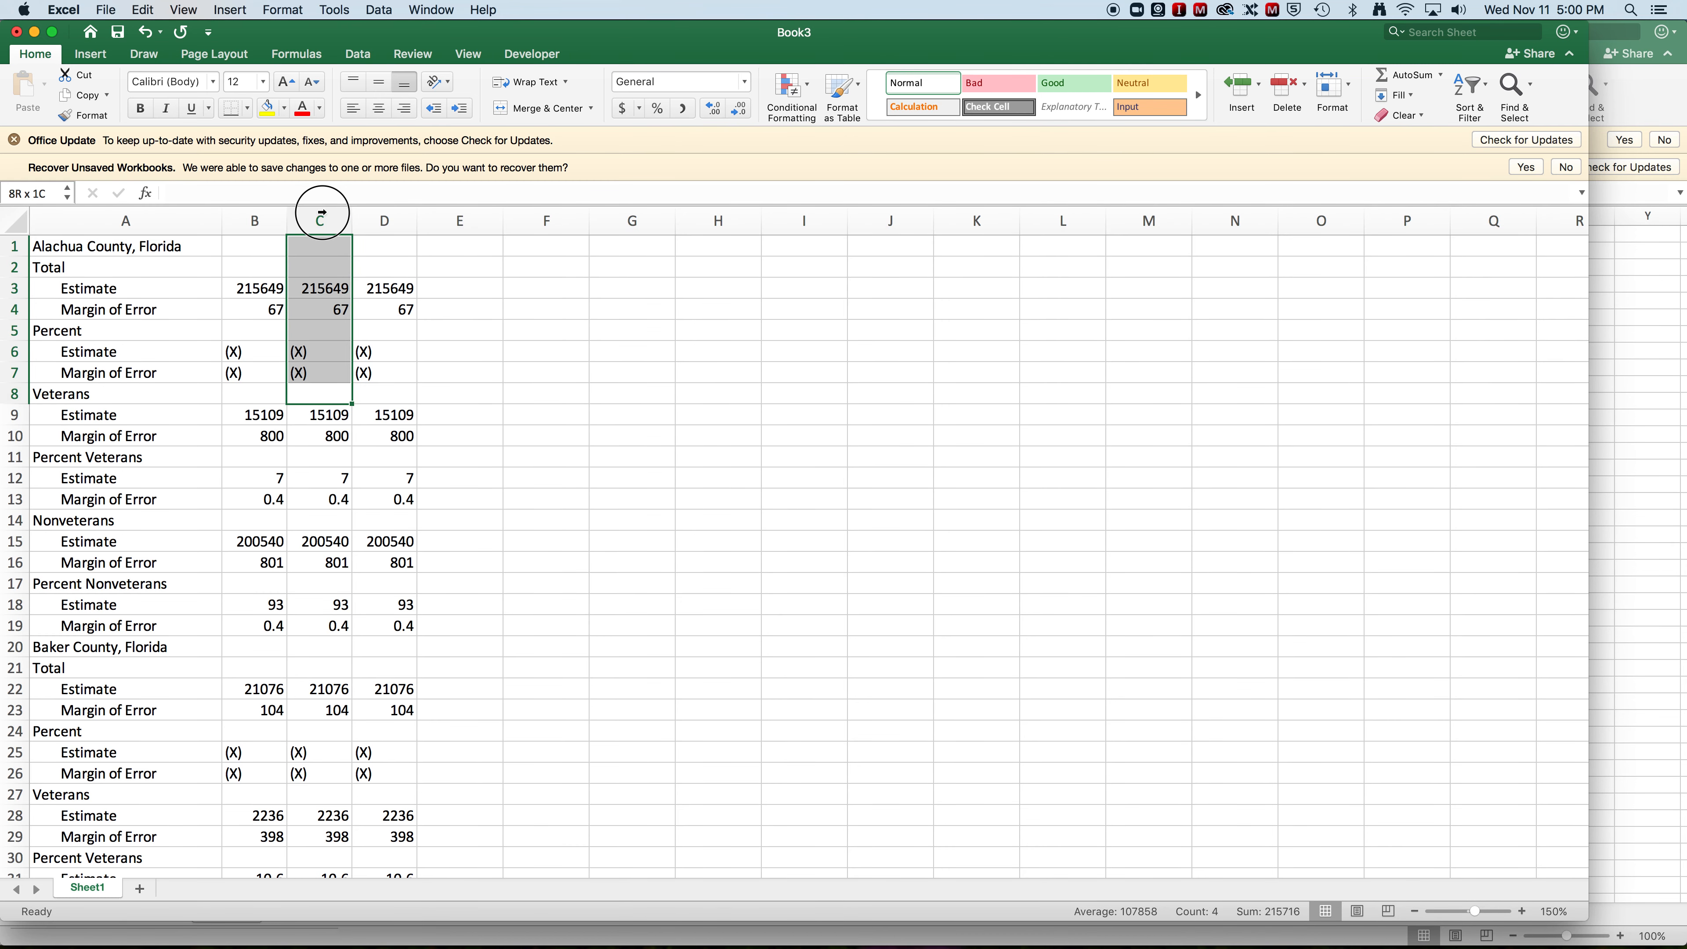
{"action": "left_click_drag", "start_coordinate": [241, 275], "coordinate": [242, 246]}
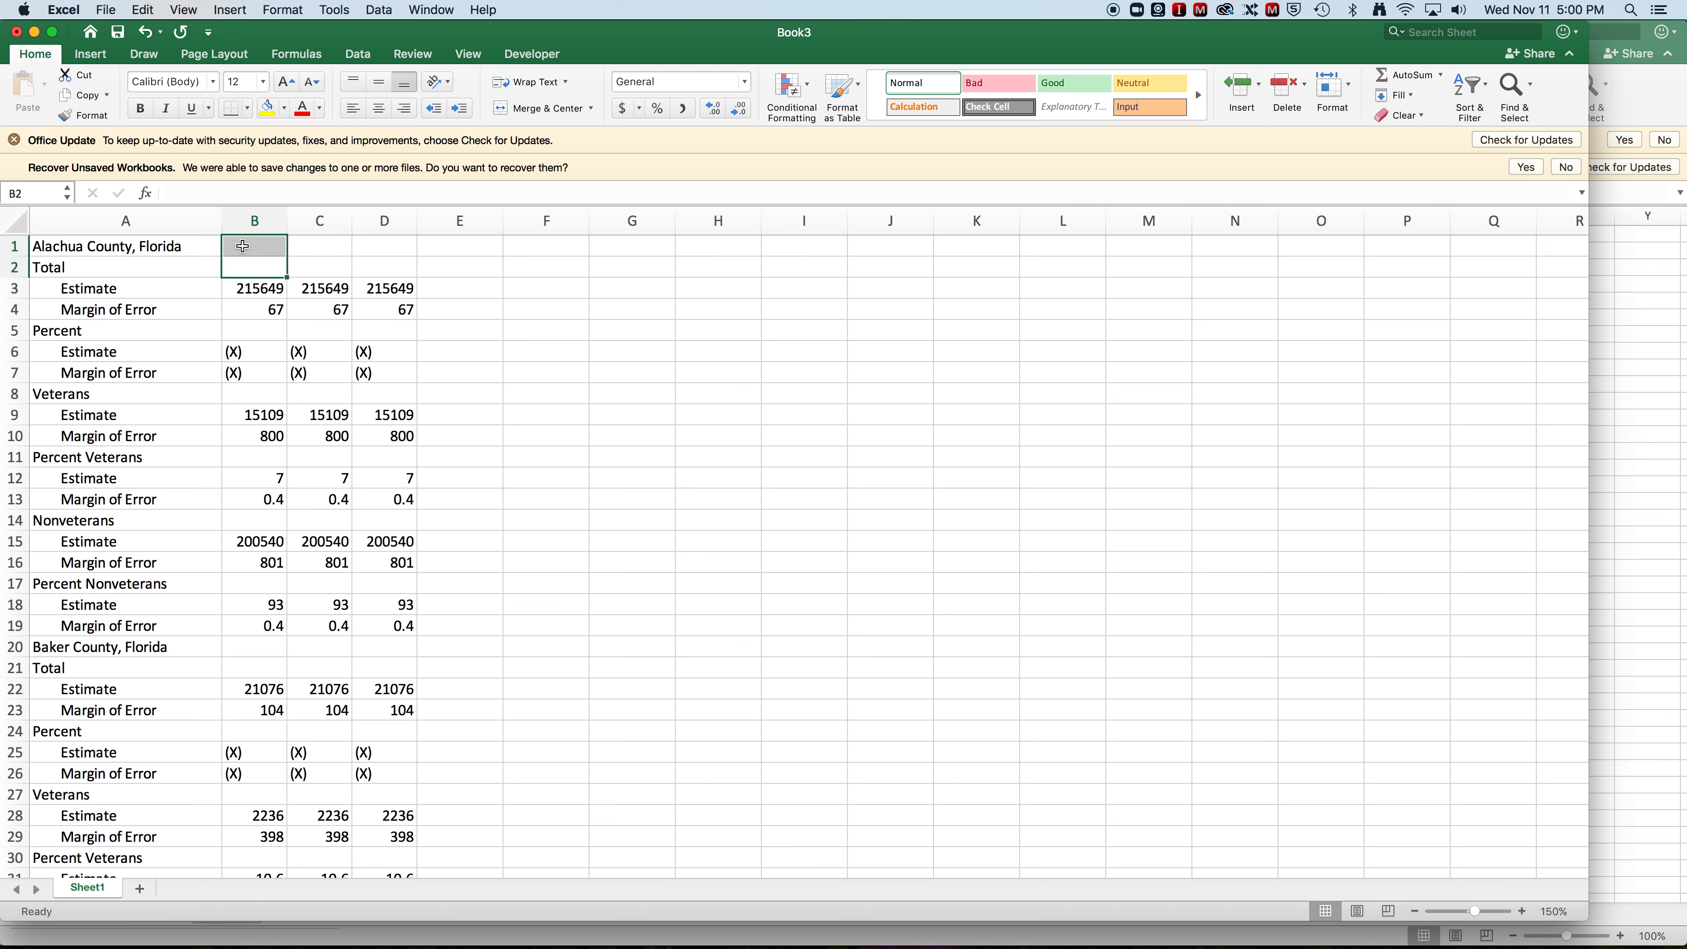
{"action": "right_click", "coordinate": [243, 246]}
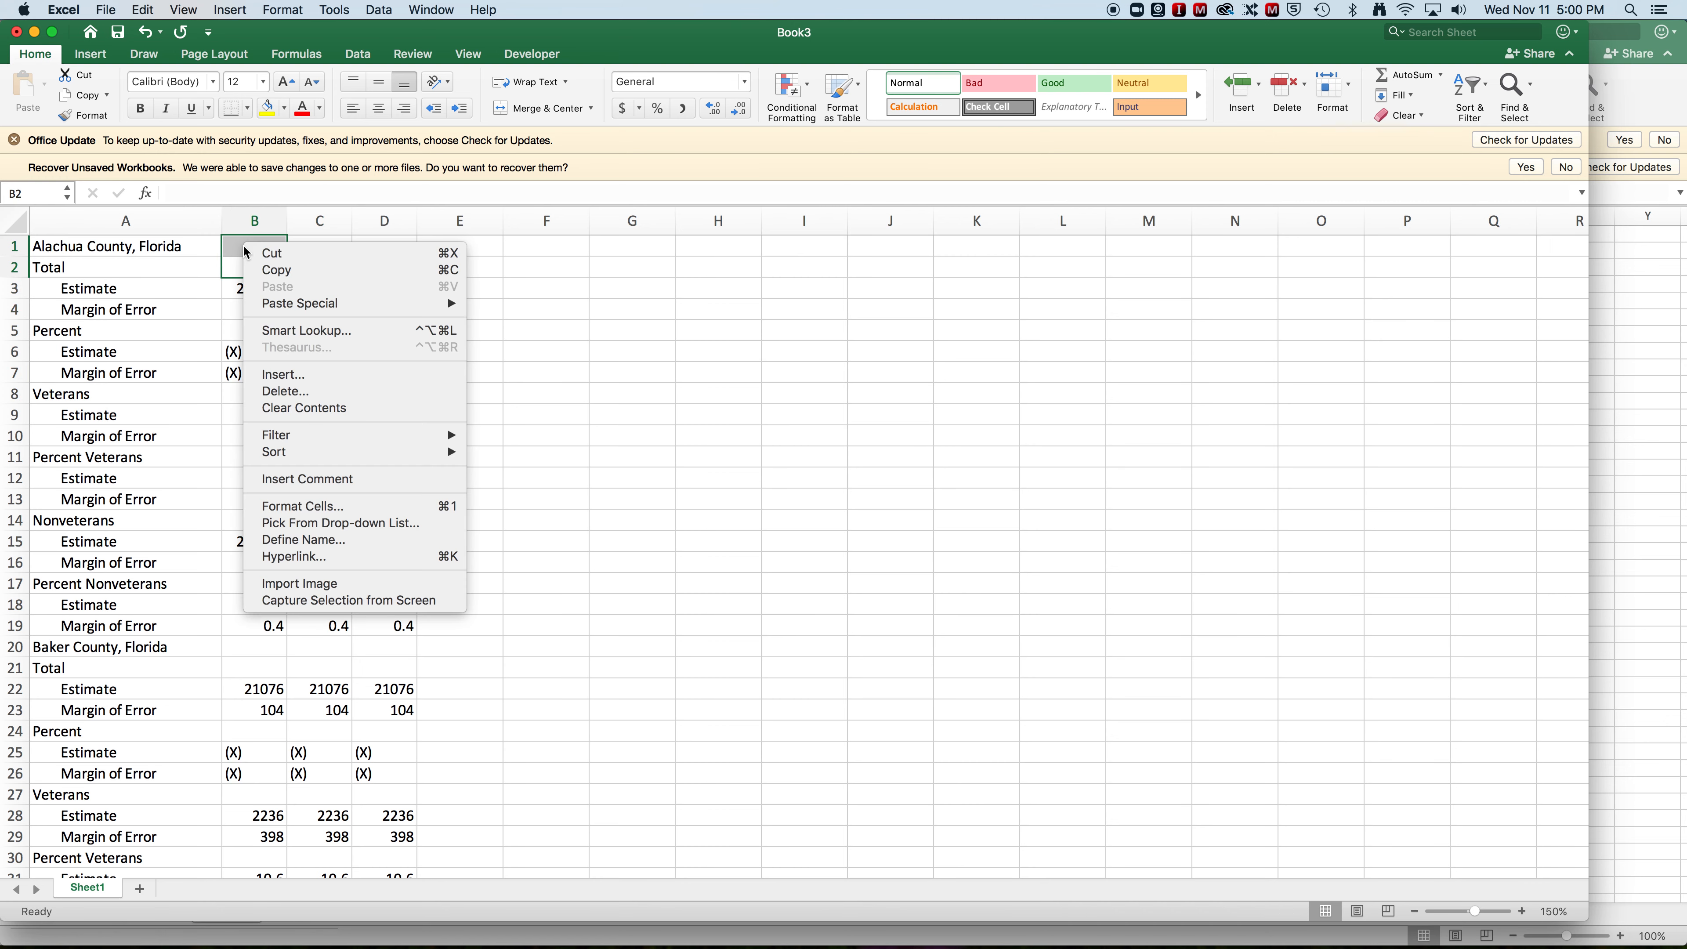
{"action": "left_click", "coordinate": [310, 393]}
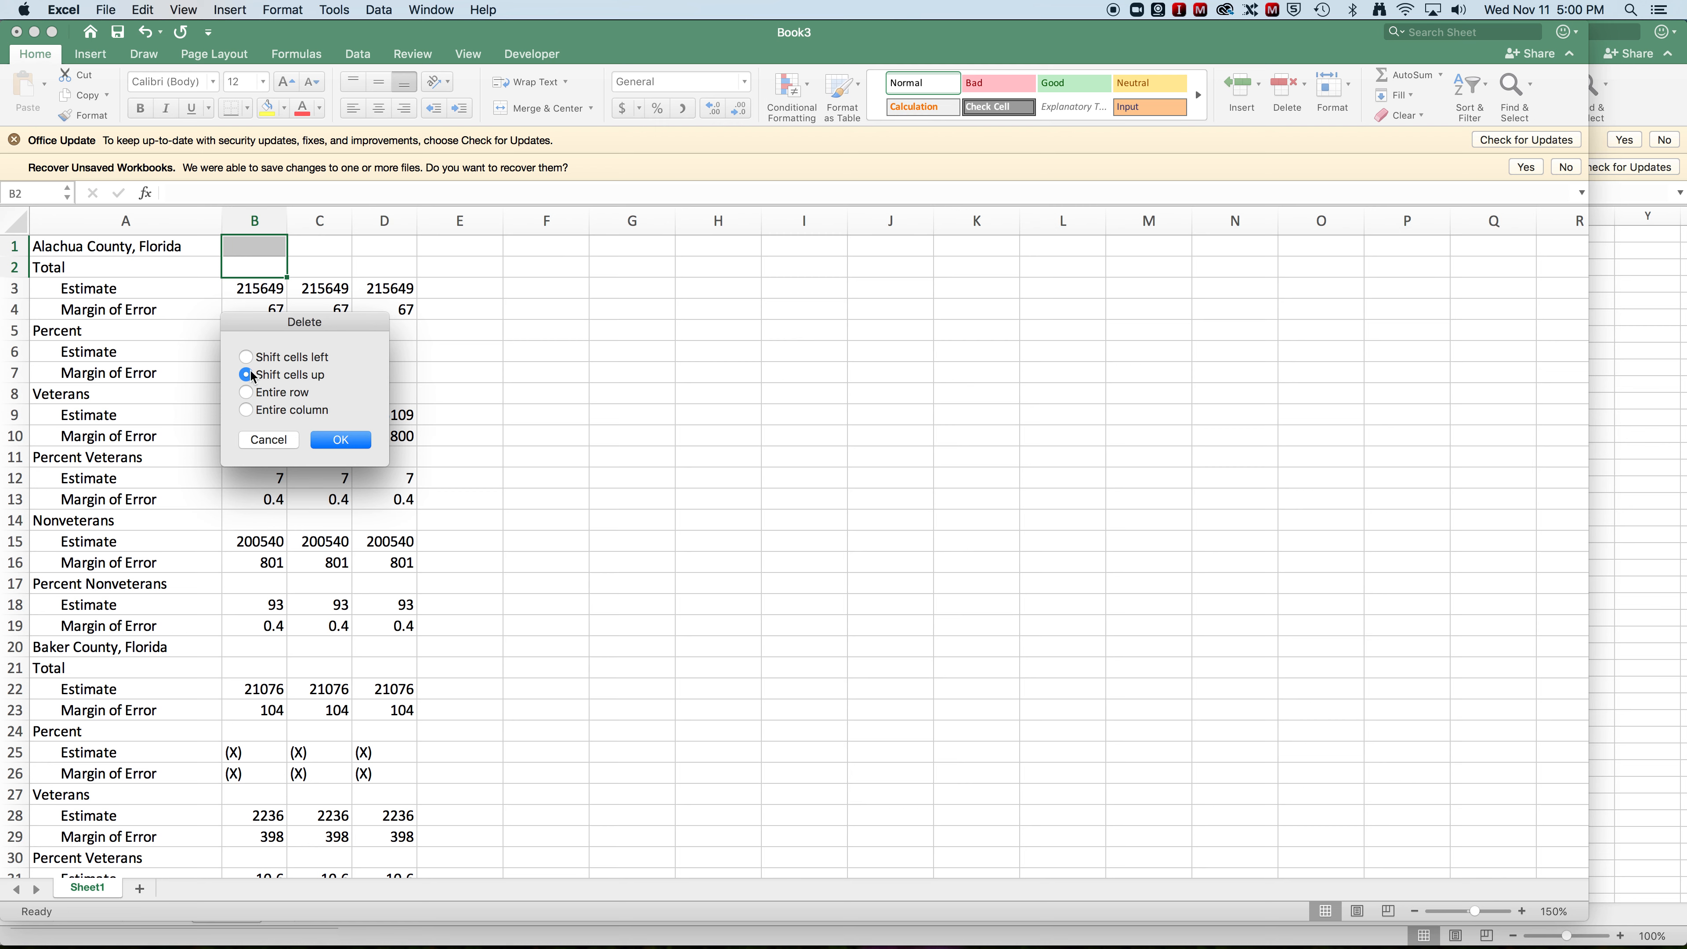
{"action": "left_click", "coordinate": [340, 438]}
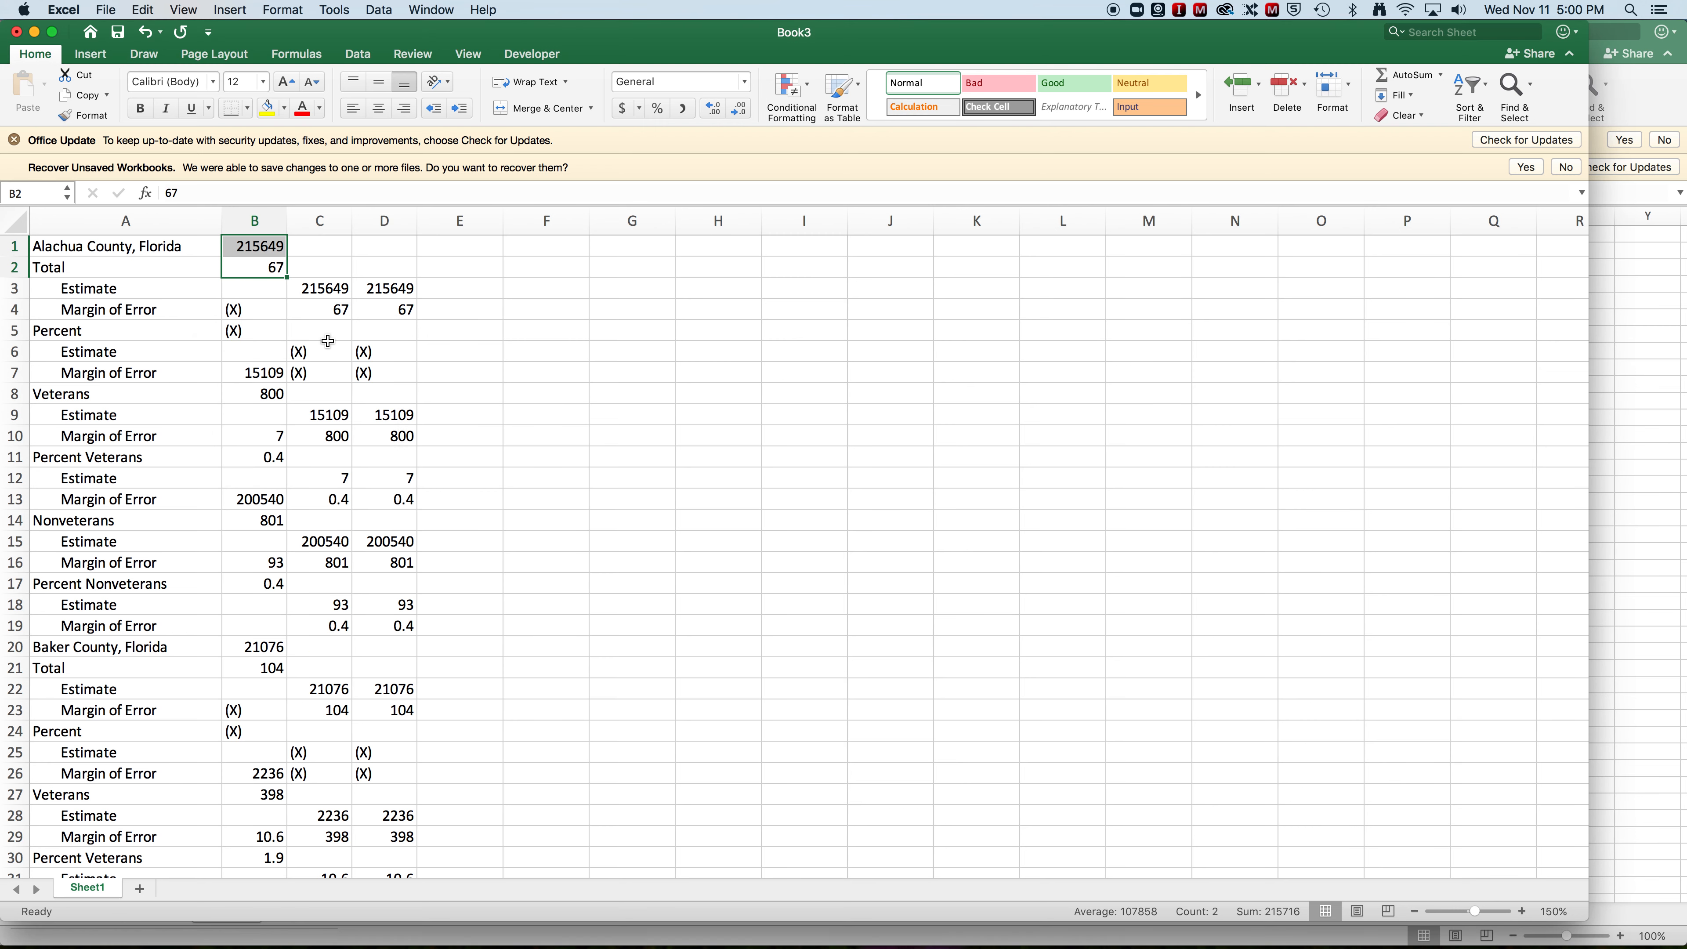
- Delete cells C1:C8 and shift the cells up so the veterans estimate lines up with the county name
{"action": "left_click_drag", "start_coordinate": [331, 391], "coordinate": [321, 249]}
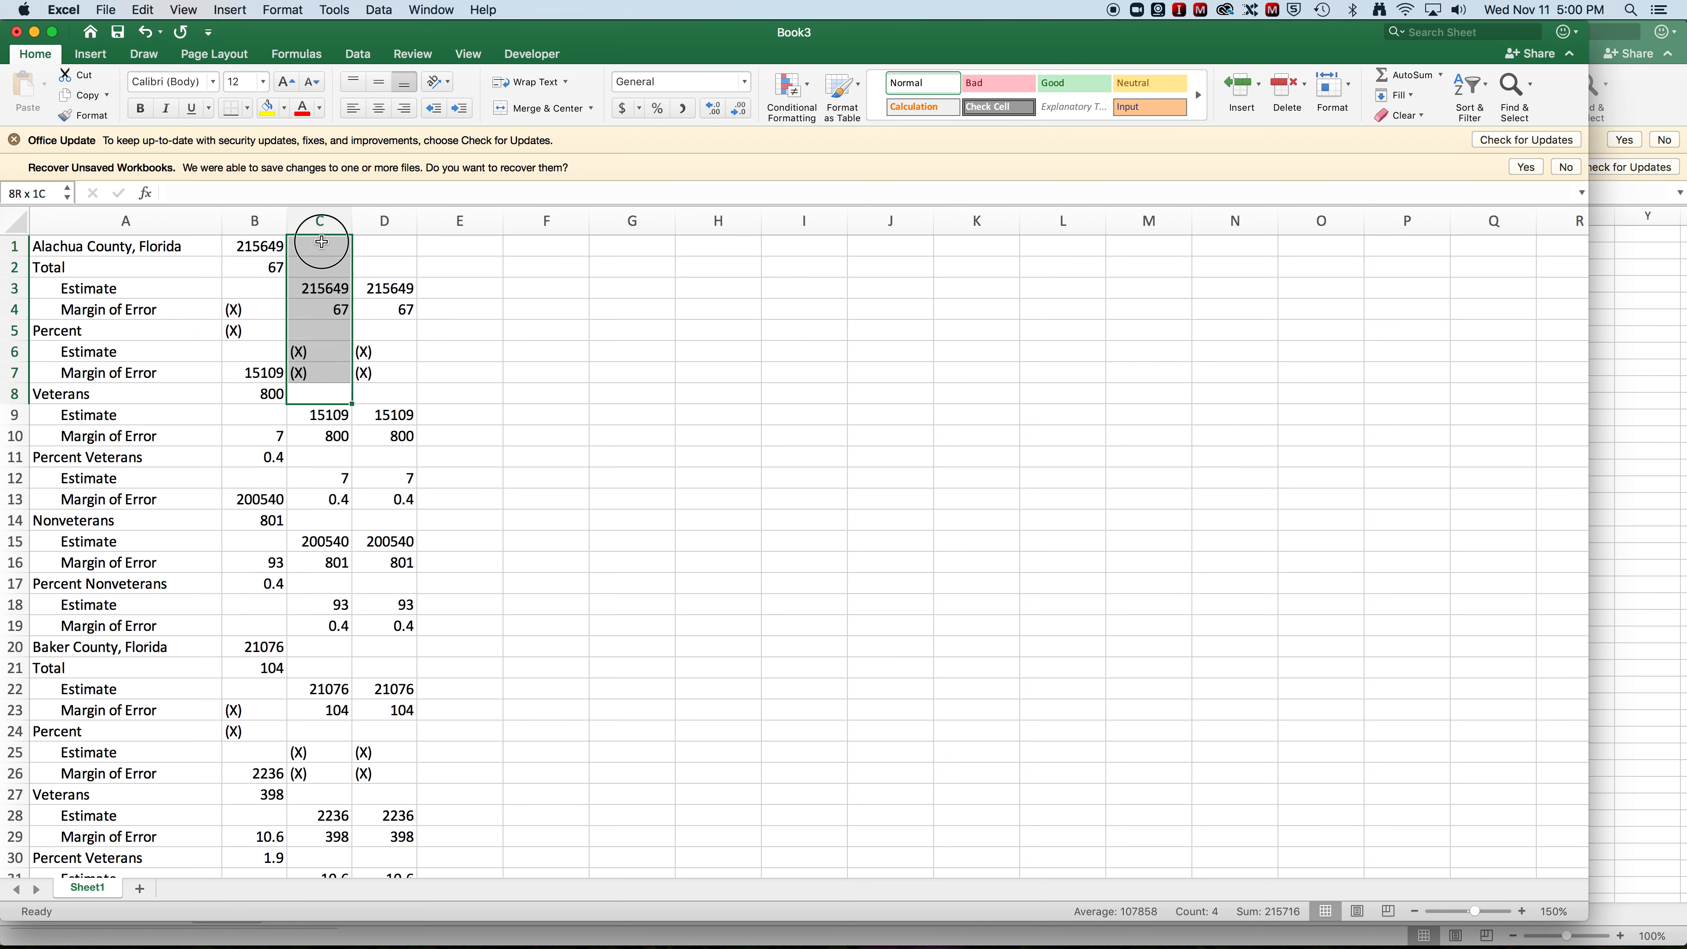
{"action": "right_click", "coordinate": [313, 259]}
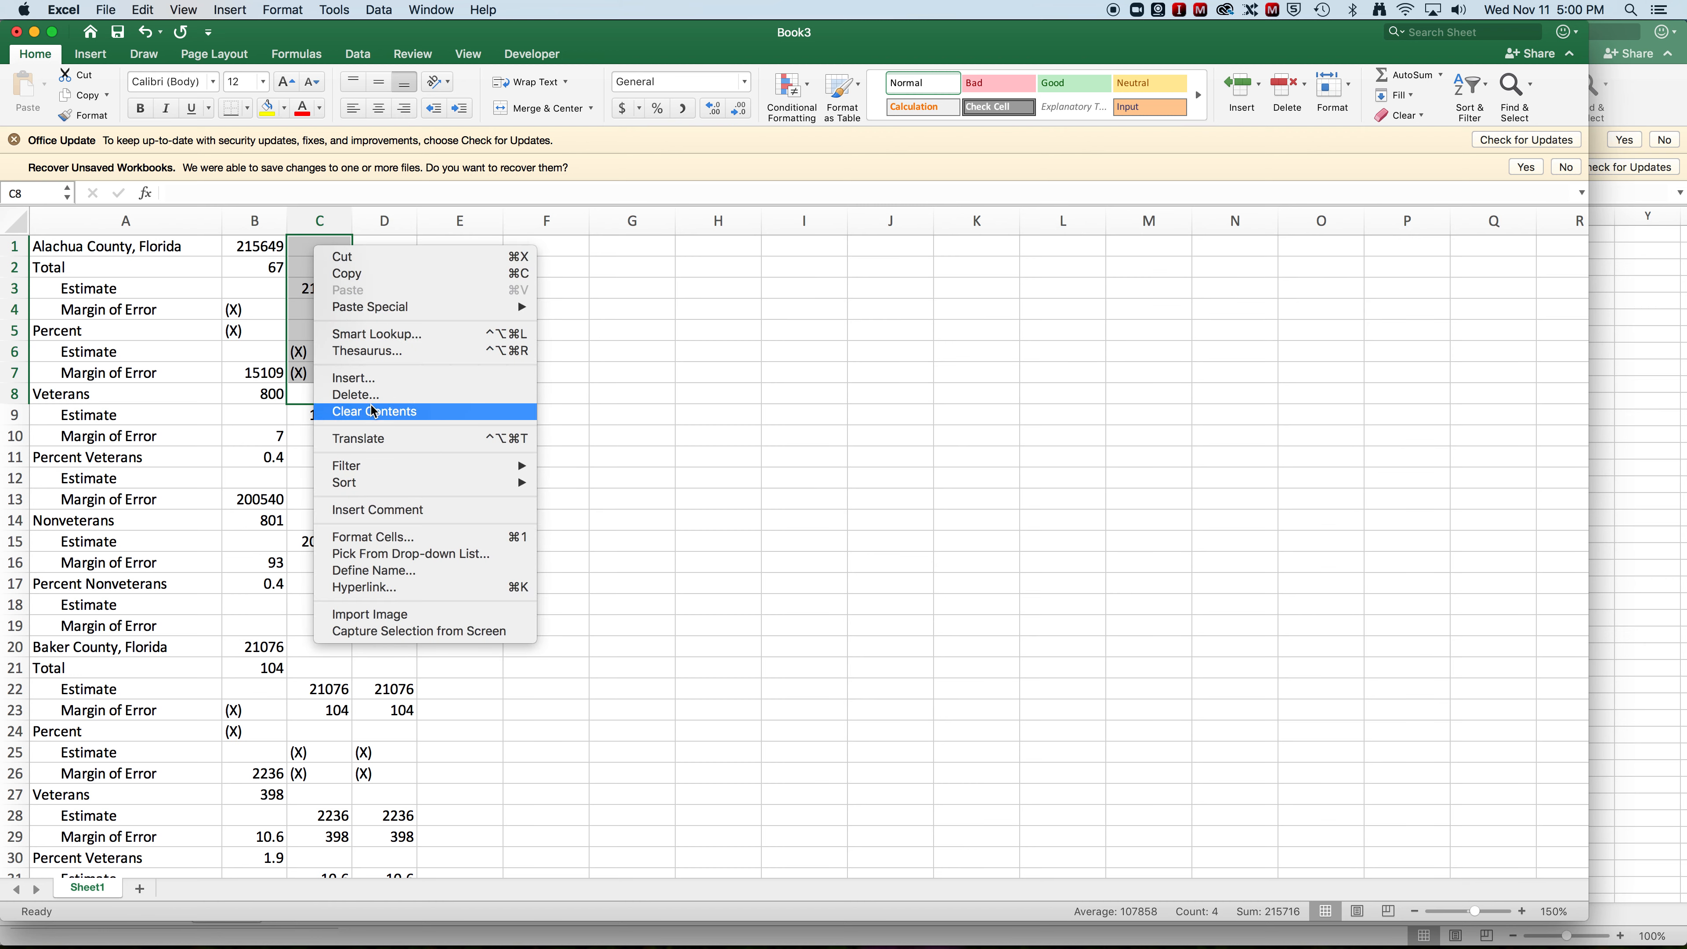
{"action": "left_click", "coordinate": [351, 394]}
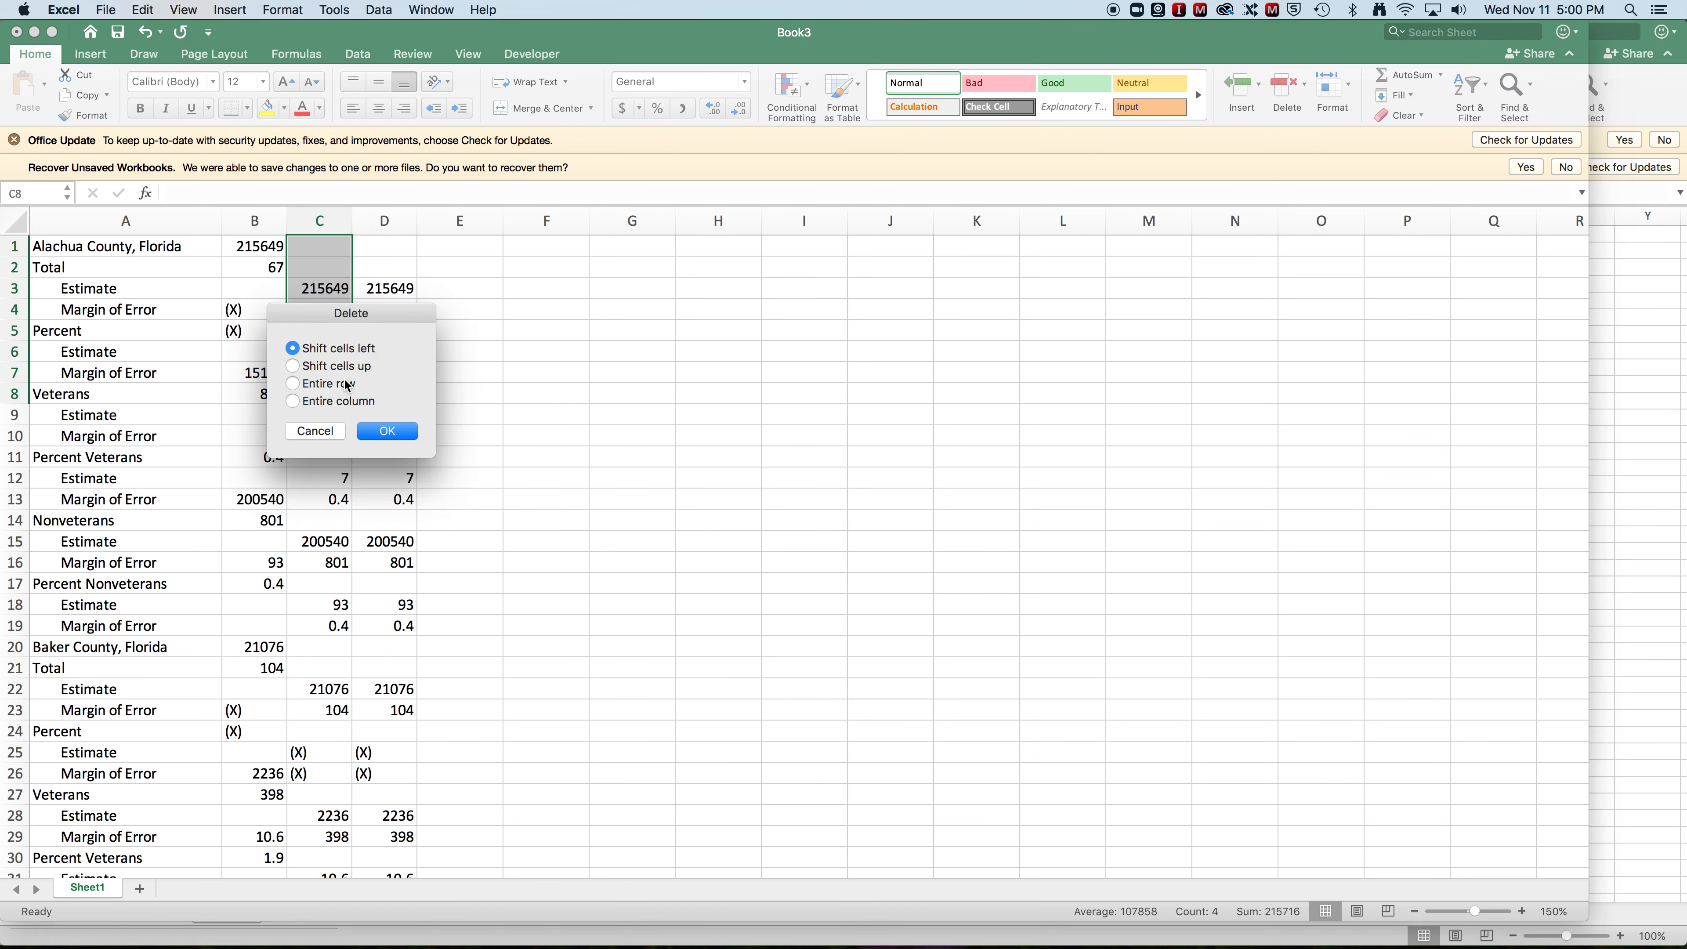
{"action": "left_click", "coordinate": [335, 366]}
{"action": "left_click", "coordinate": [387, 431]}
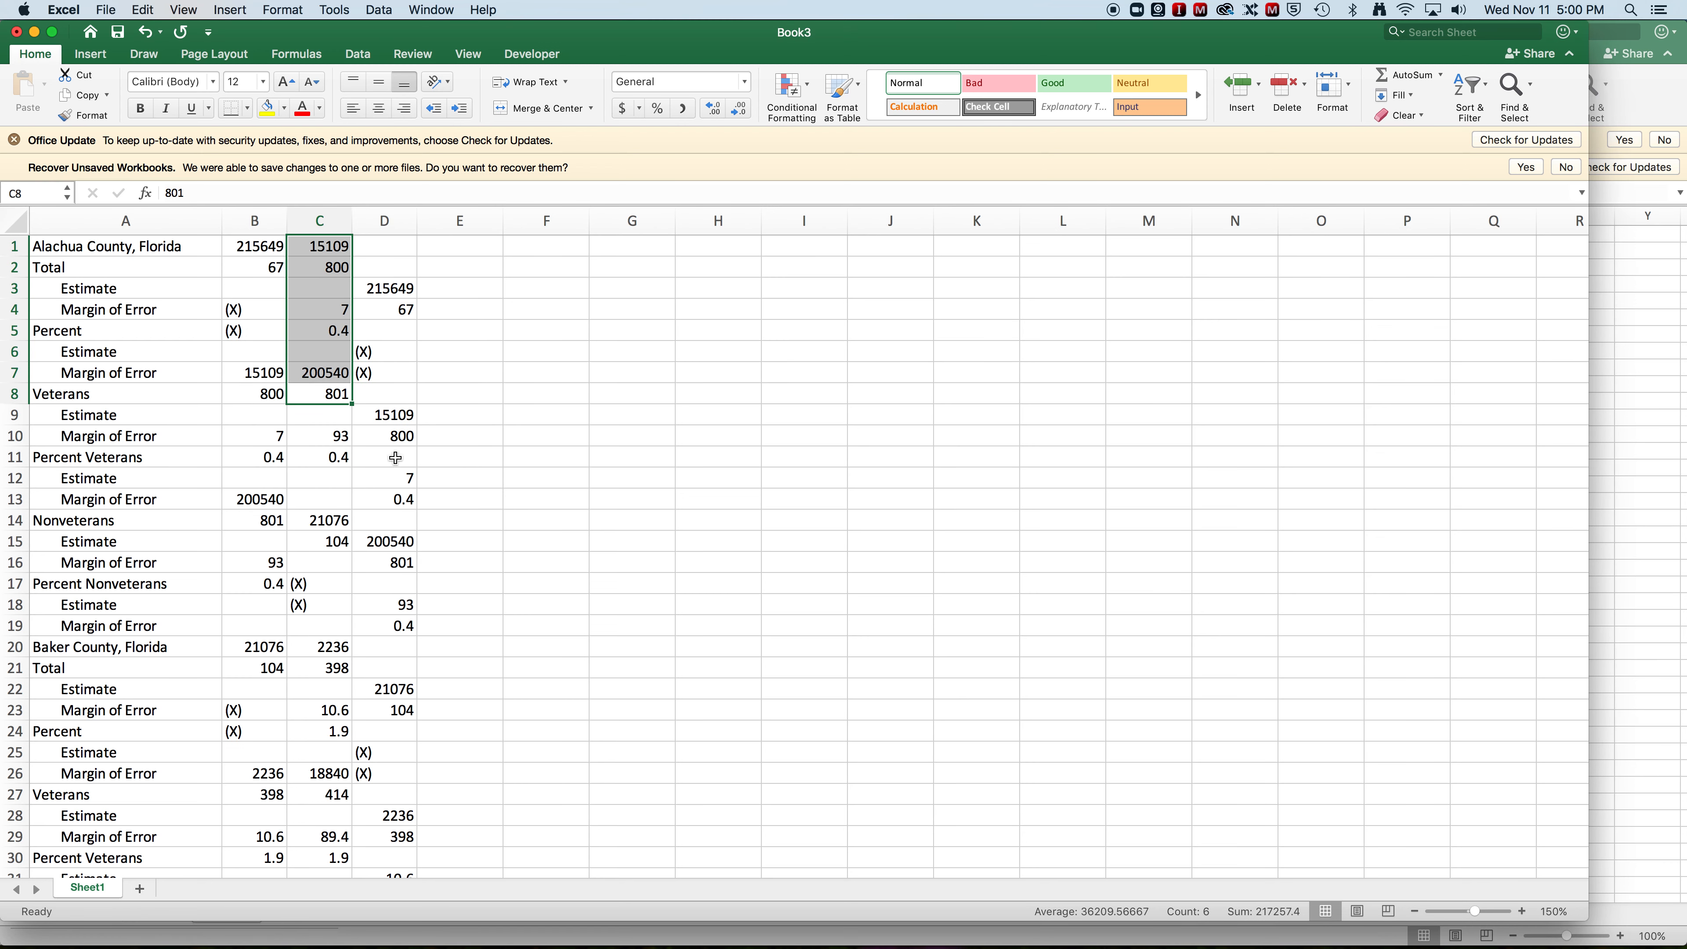
- Delete cells D1:D11 and shift the cells up so the percent veterans estimate lines up with the county name
{"action": "left_click_drag", "start_coordinate": [392, 457], "coordinate": [377, 230]}
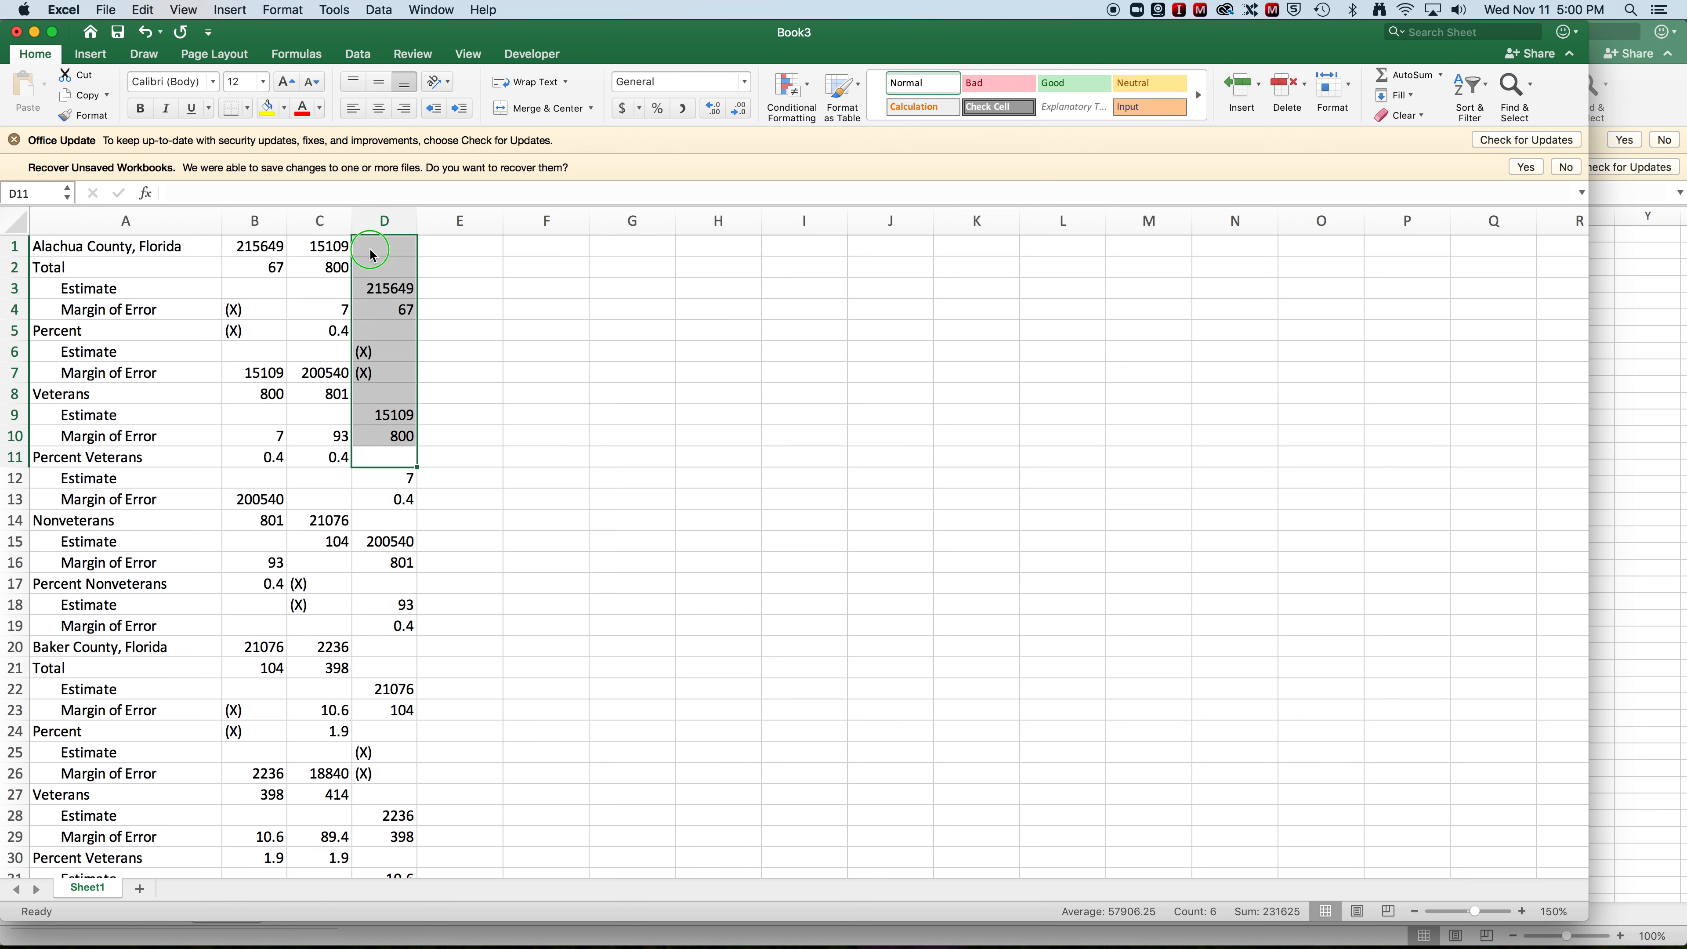
{"action": "right_click", "coordinate": [370, 249]}
{"action": "left_click", "coordinate": [430, 395]}
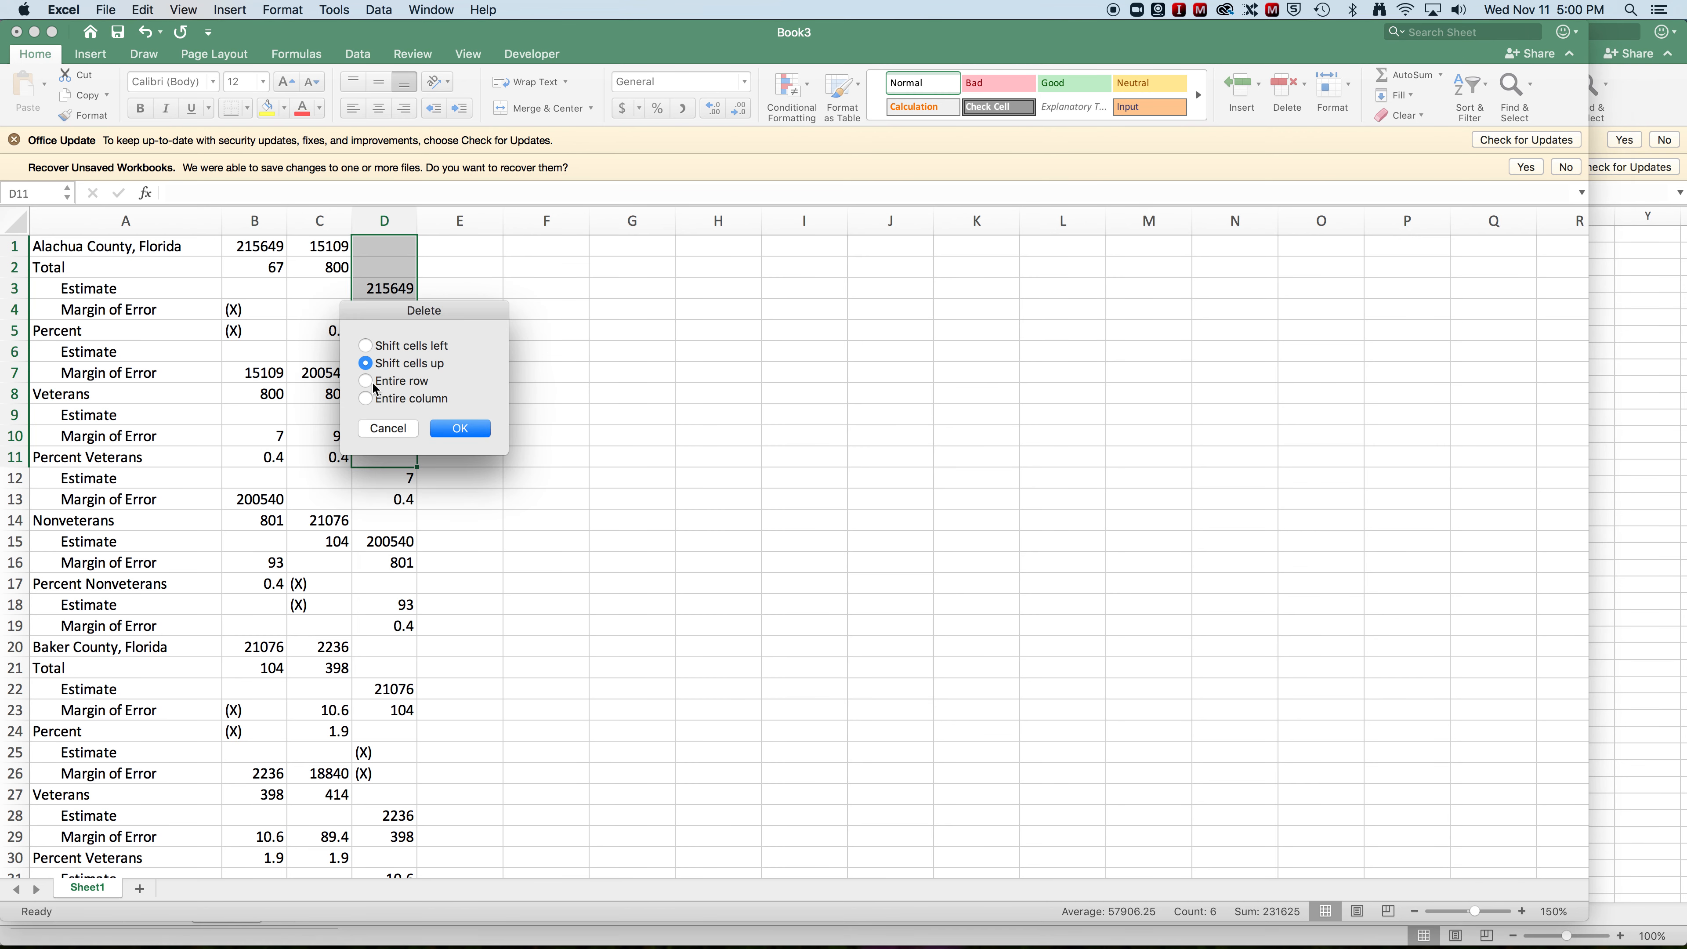
{"action": "left_click", "coordinate": [473, 430]}
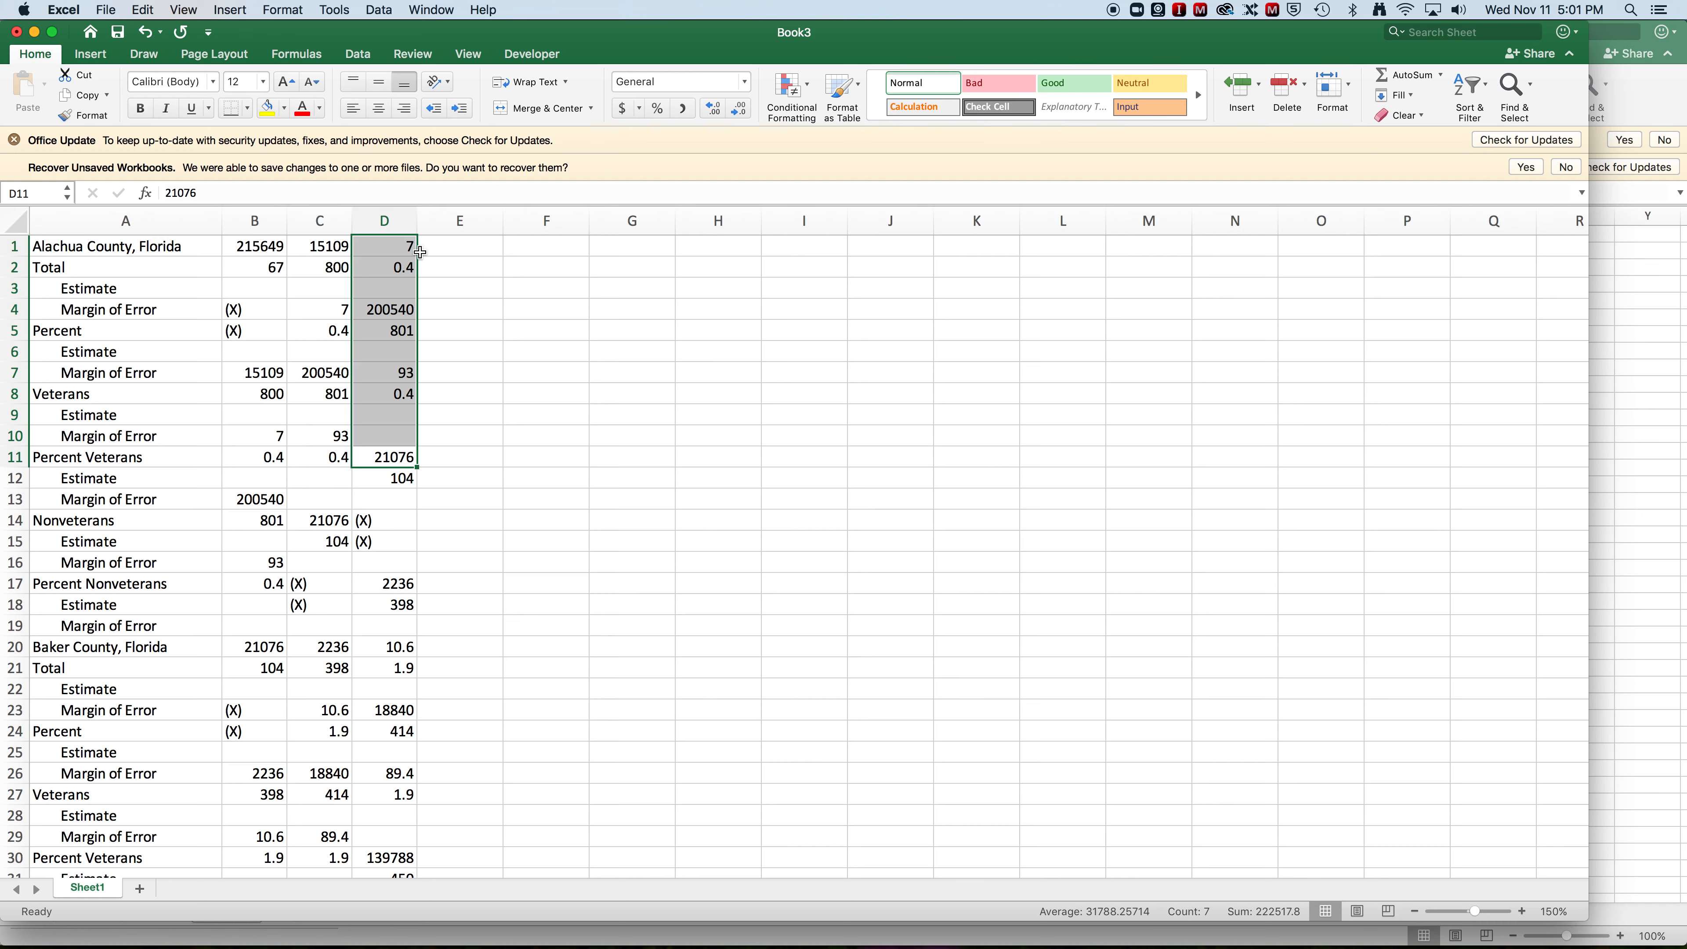
- Insert one blank row above the Alachua County row for column headings
{"action": "left_click", "coordinate": [16, 246]}
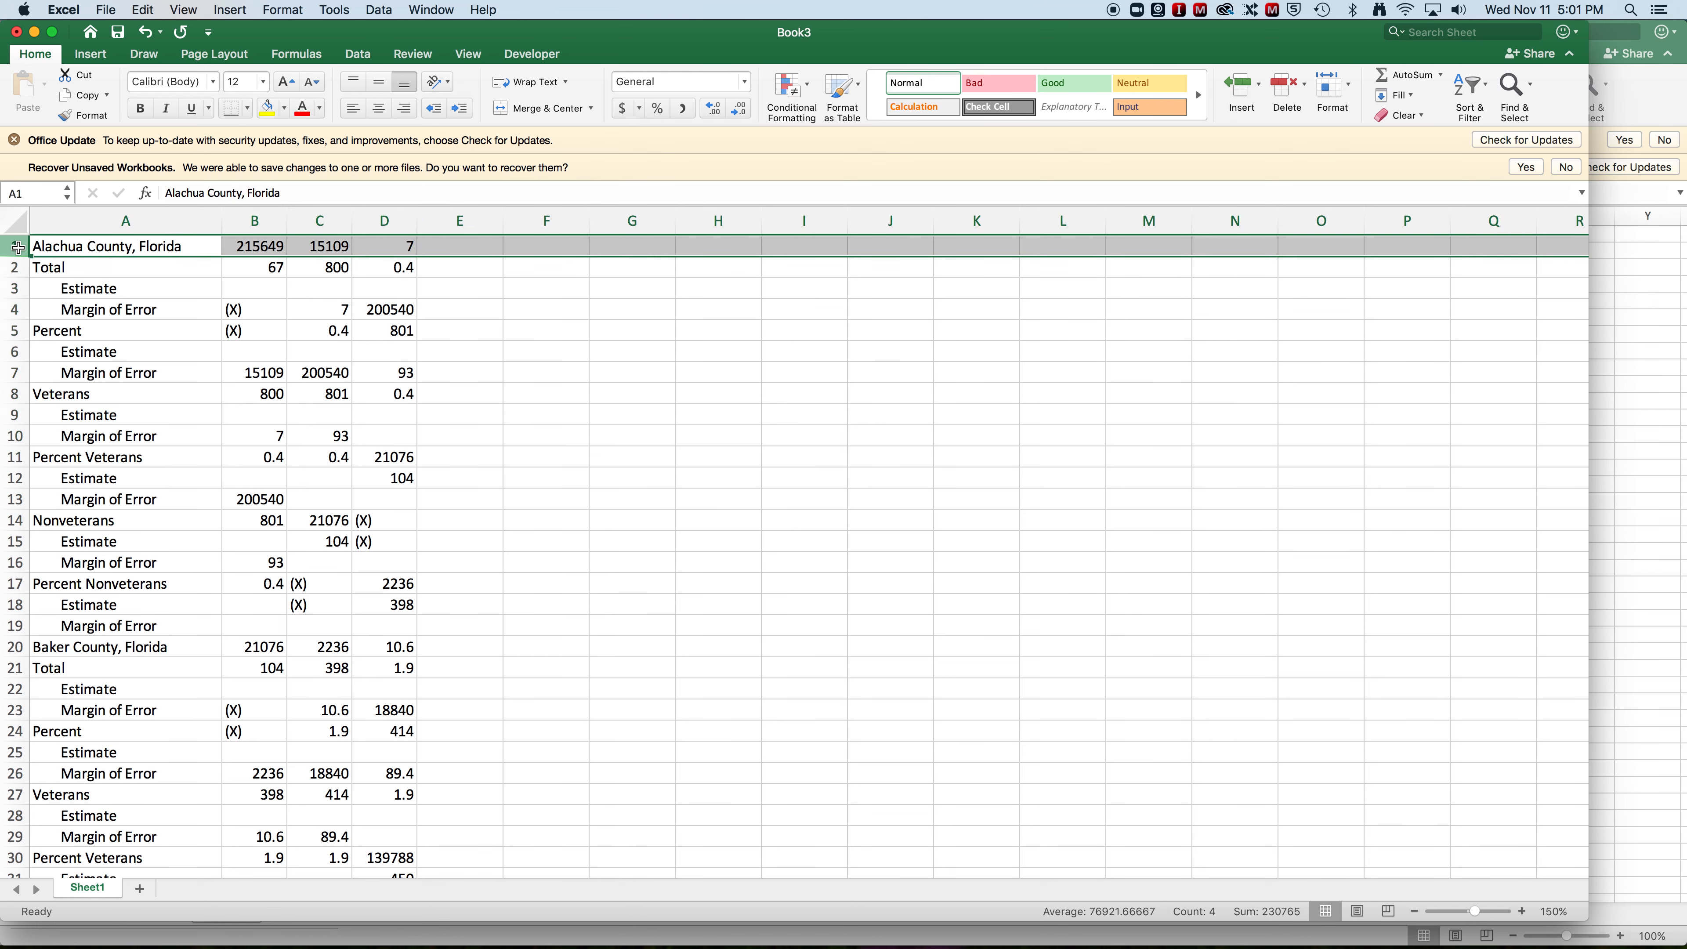
{"action": "right_click", "coordinate": [18, 247]}
{"action": "left_click", "coordinate": [121, 329]}
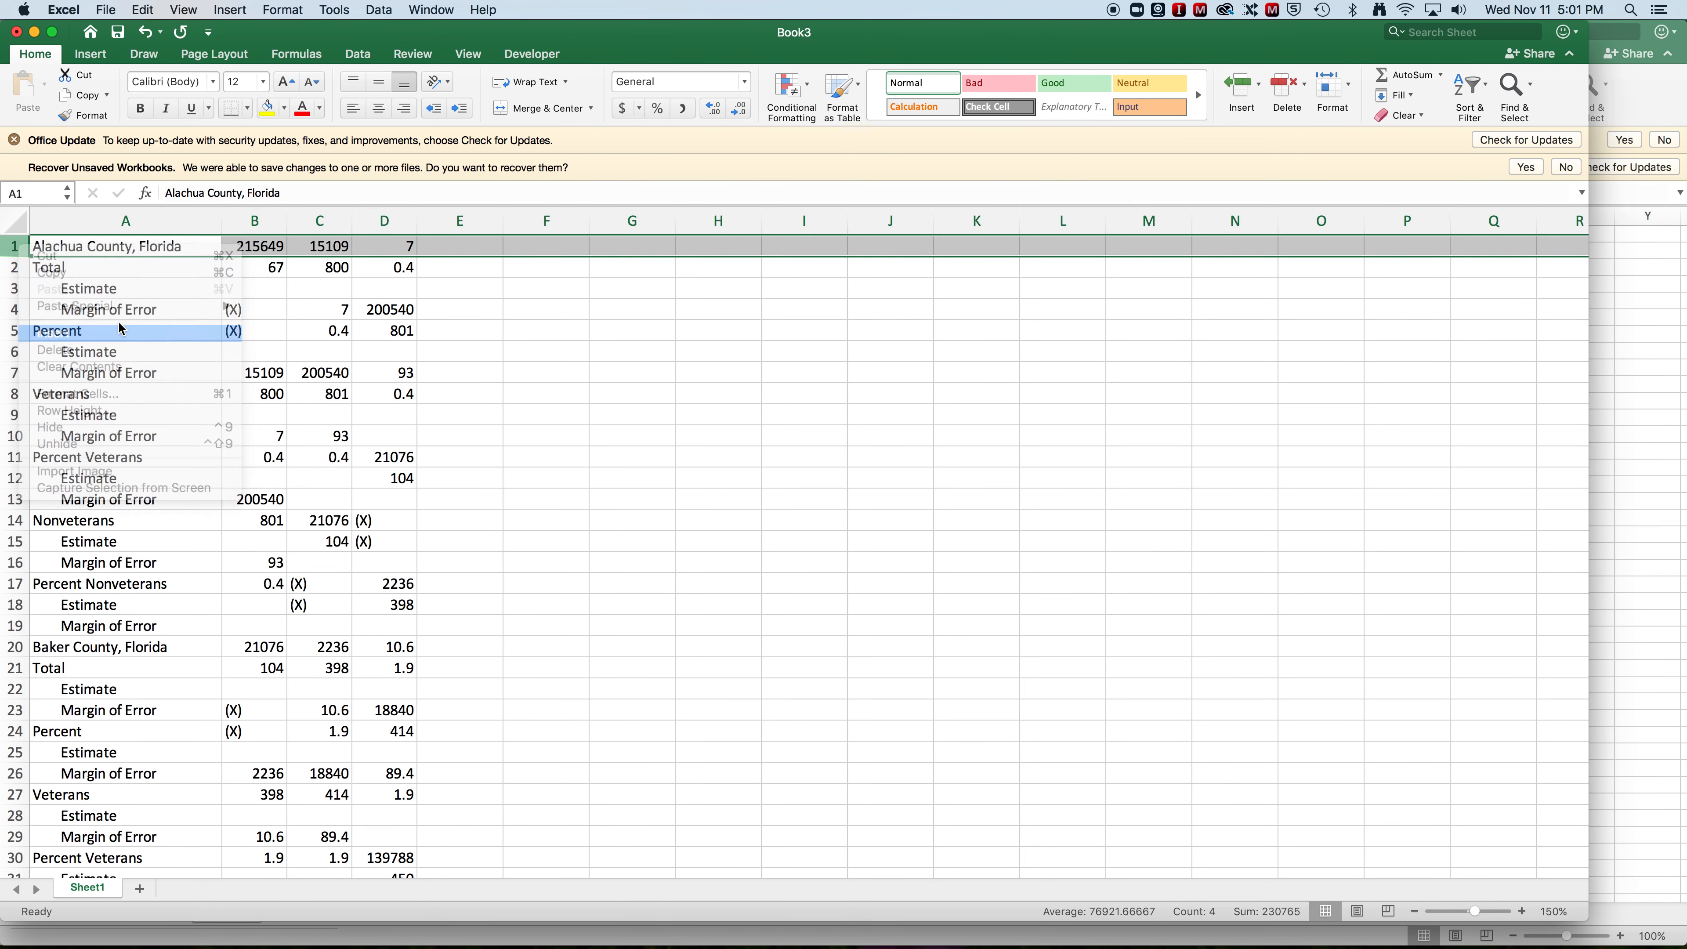
- Enter the headings County, Population, Veterans and Pct. in cells A1 to D1
{"action": "left_click", "coordinate": [252, 240]}
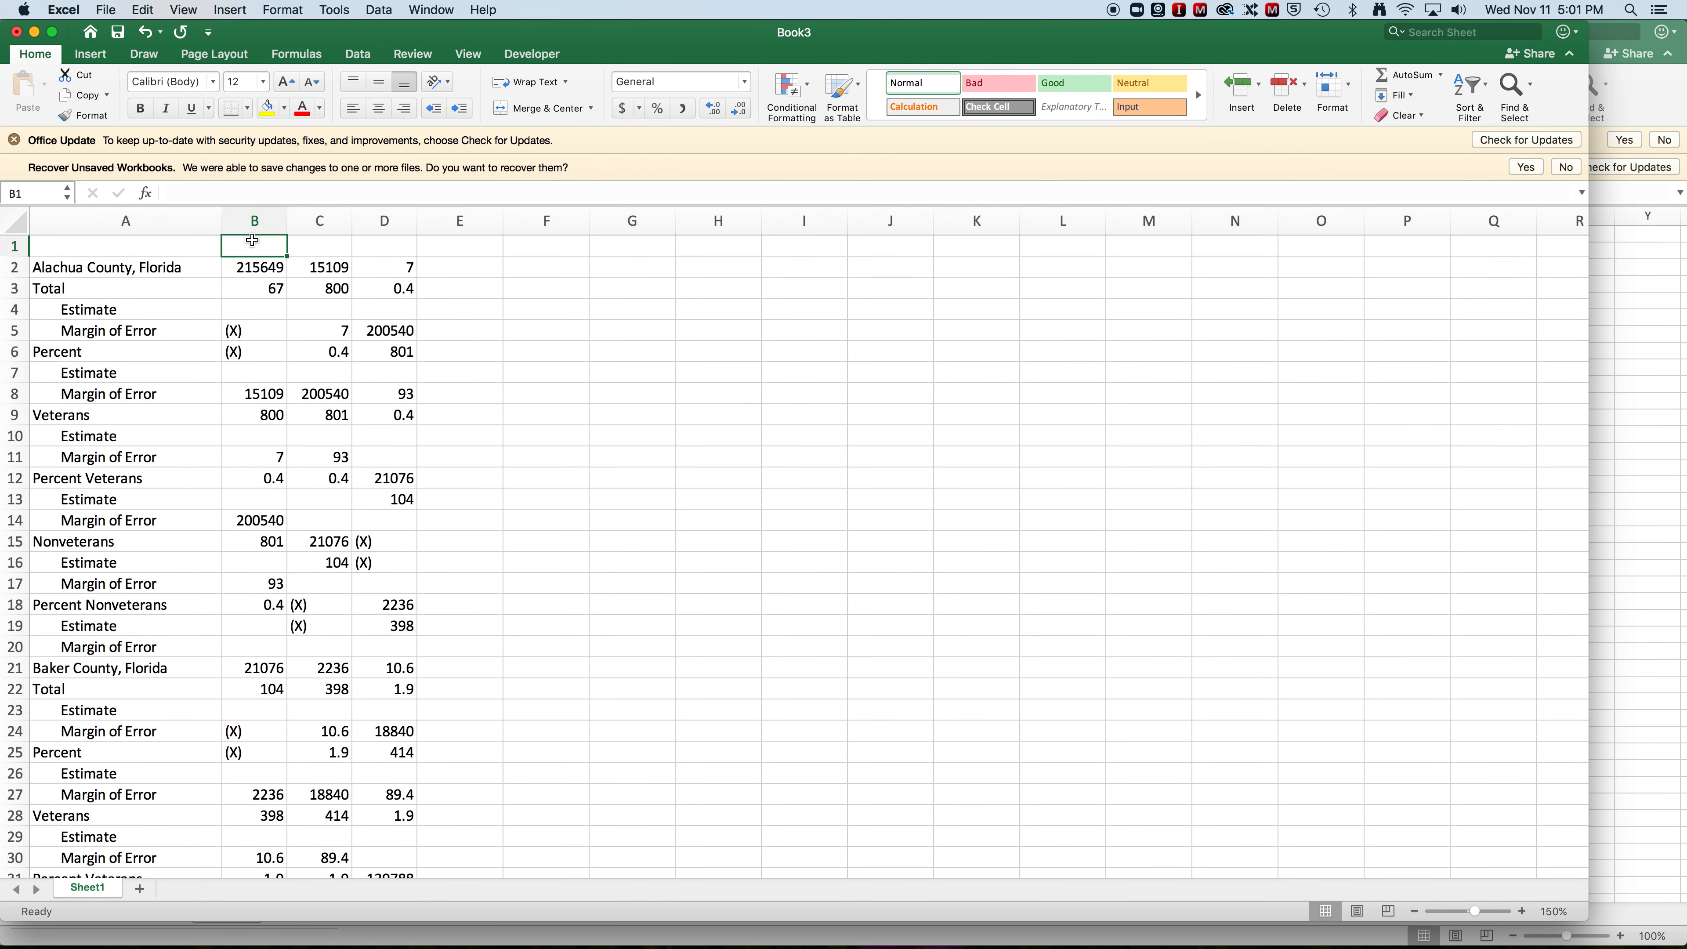
{"action": "key", "text": "Left"}
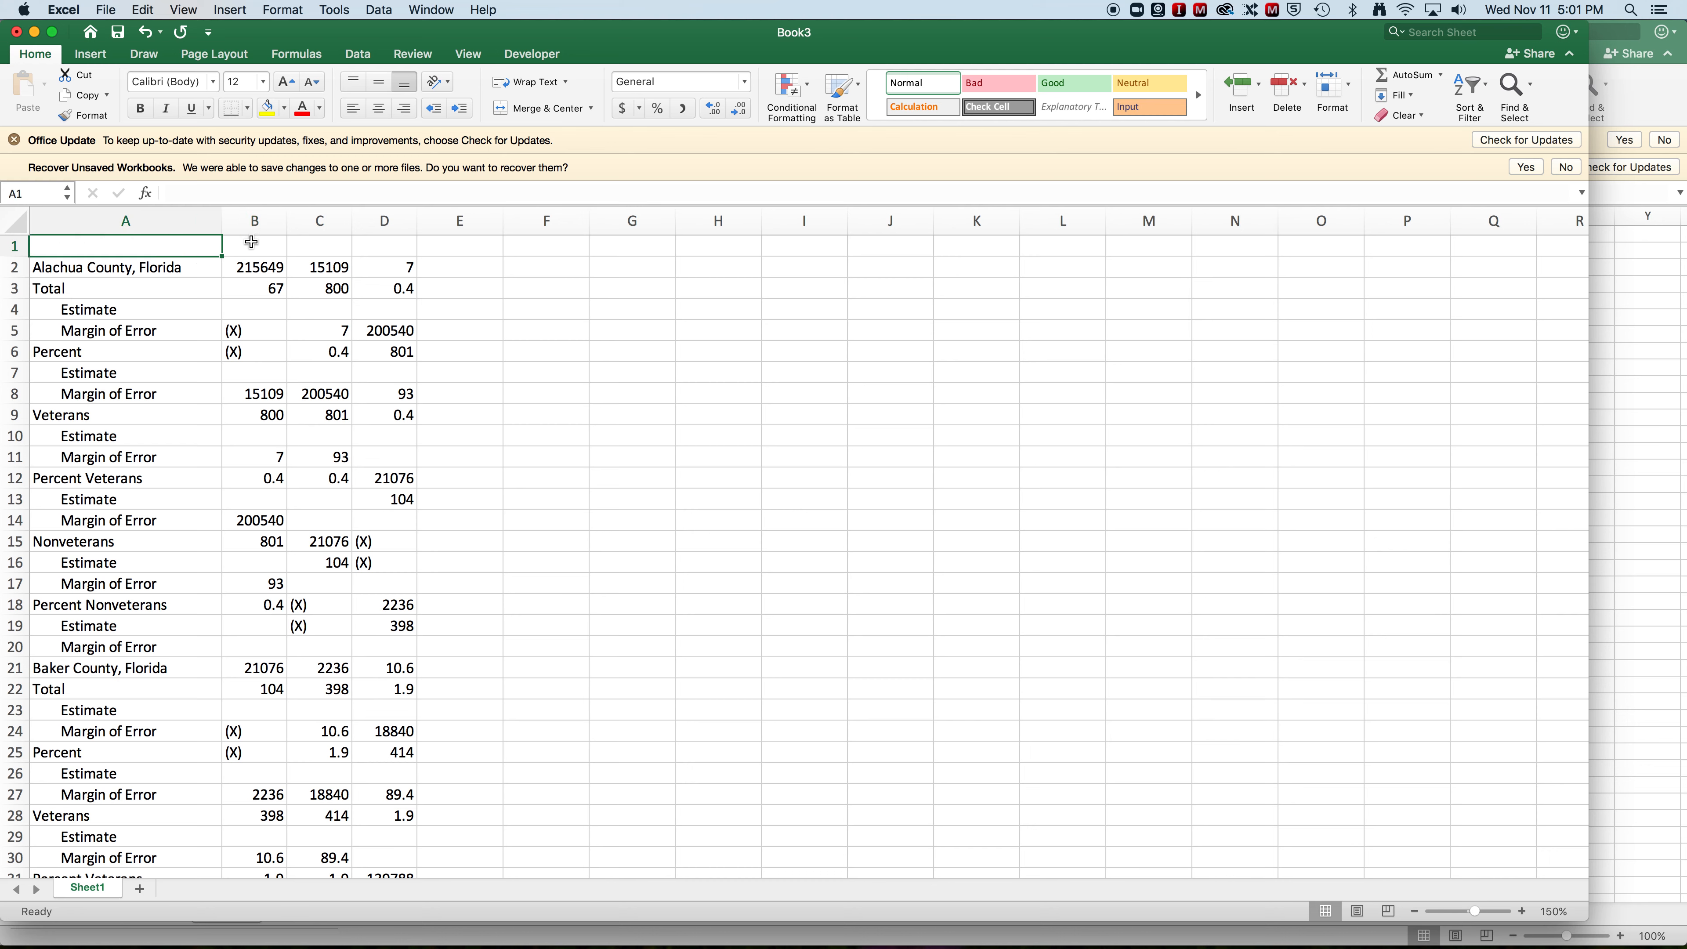
{"action": "type", "text": "County"}
{"action": "key", "text": "Tab"}
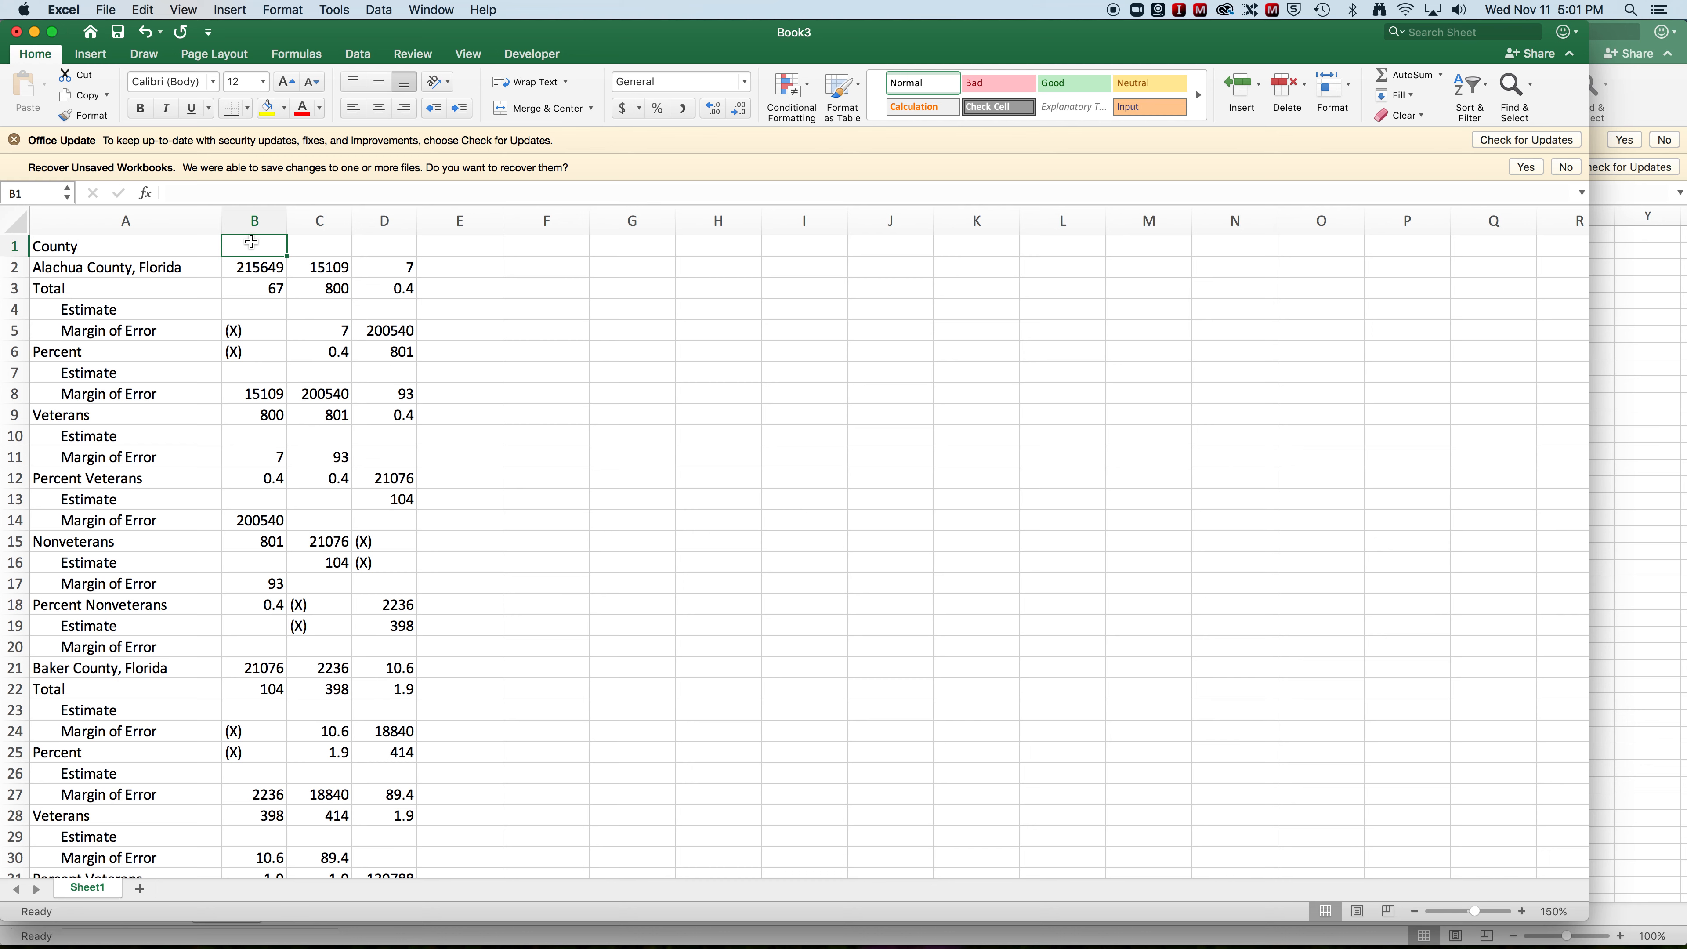
{"action": "type", "text": "Population"}
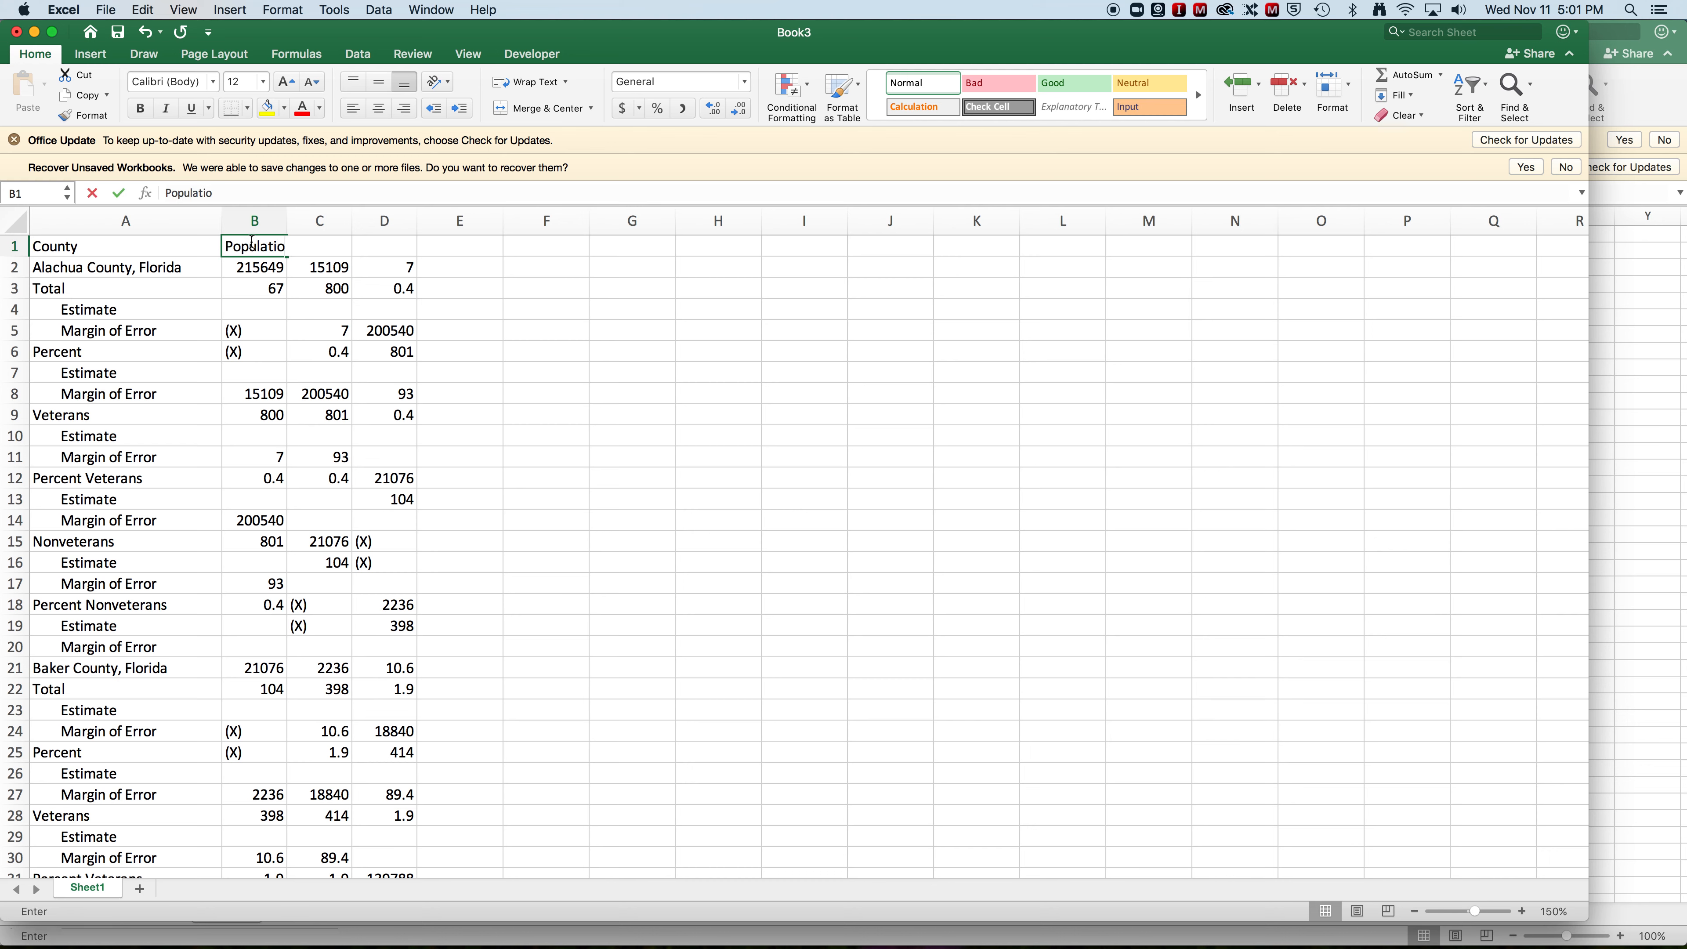
{"action": "key", "text": "Tab"}
{"action": "type", "text": "Ve"}
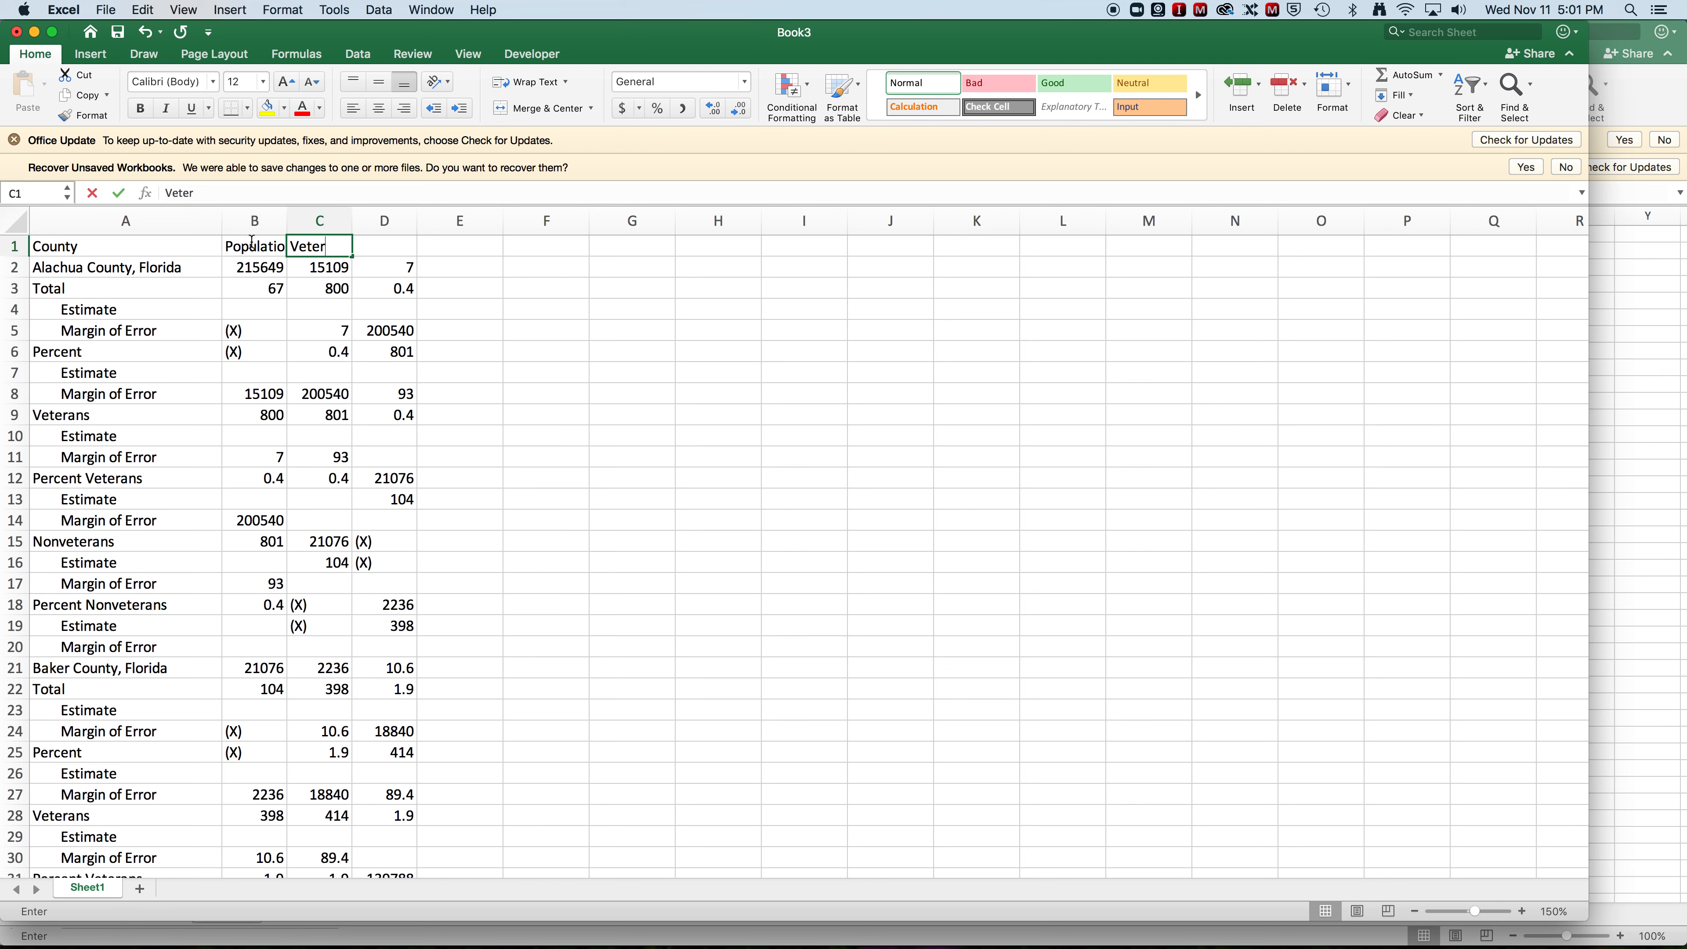
{"action": "key", "text": "Tab"}
{"action": "type", "text": "Pc"}
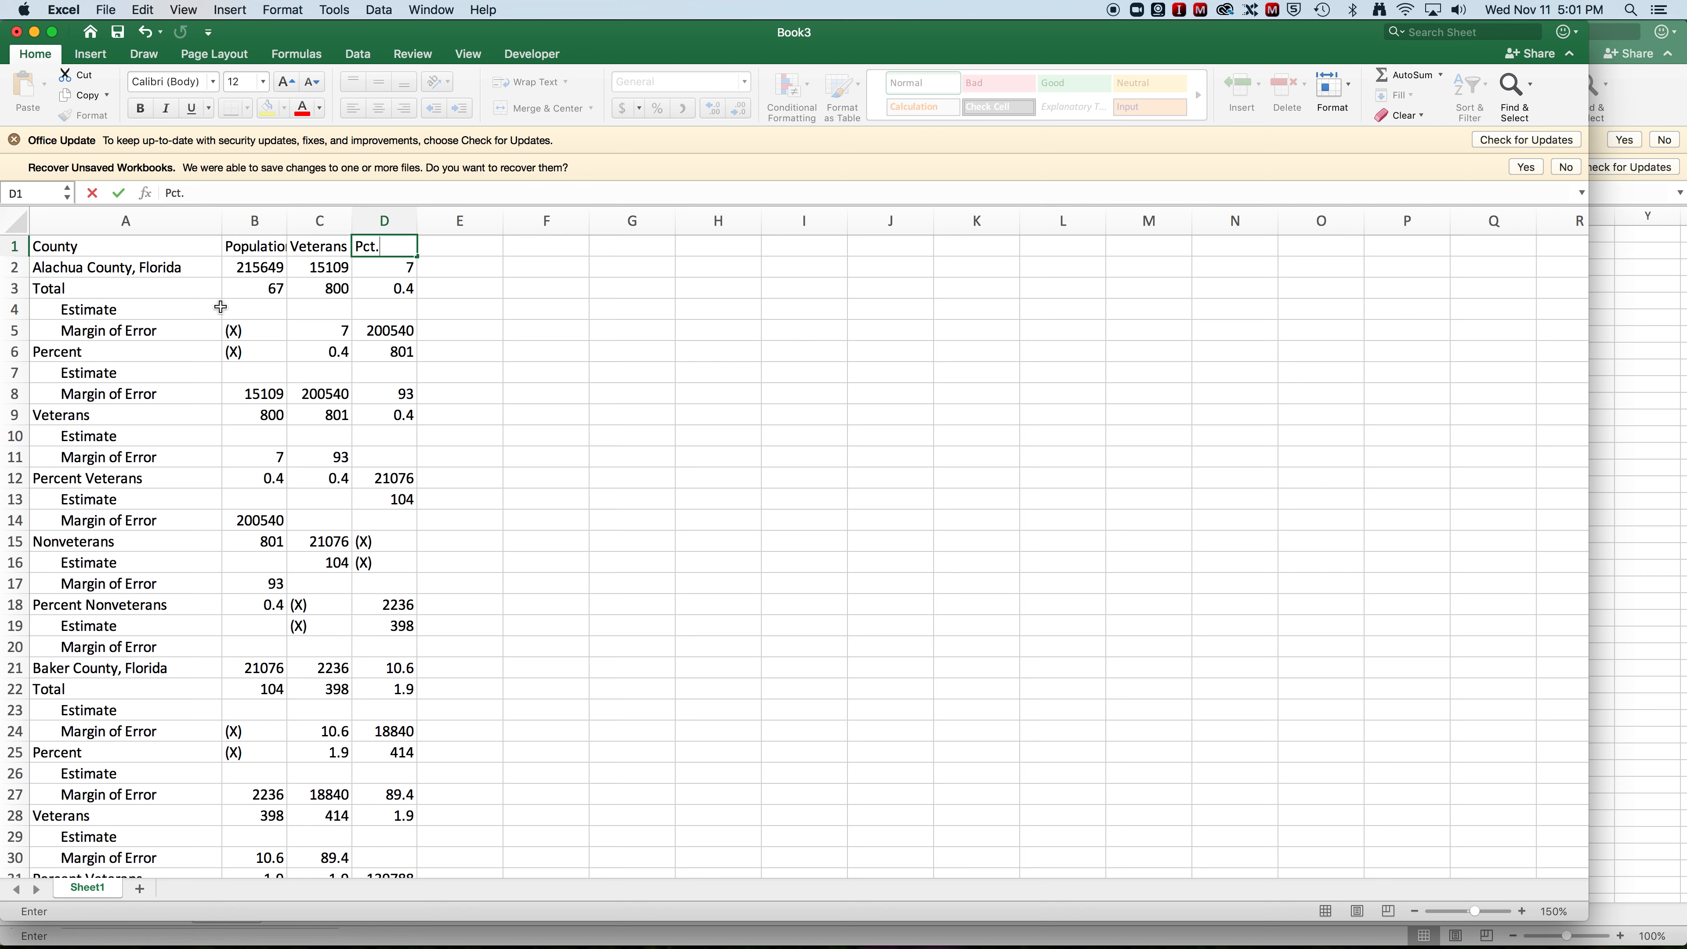
- Add filters to the heading row and open the County column's filter list, enlarged to show more entries
{"action": "left_click", "coordinate": [118, 249]}
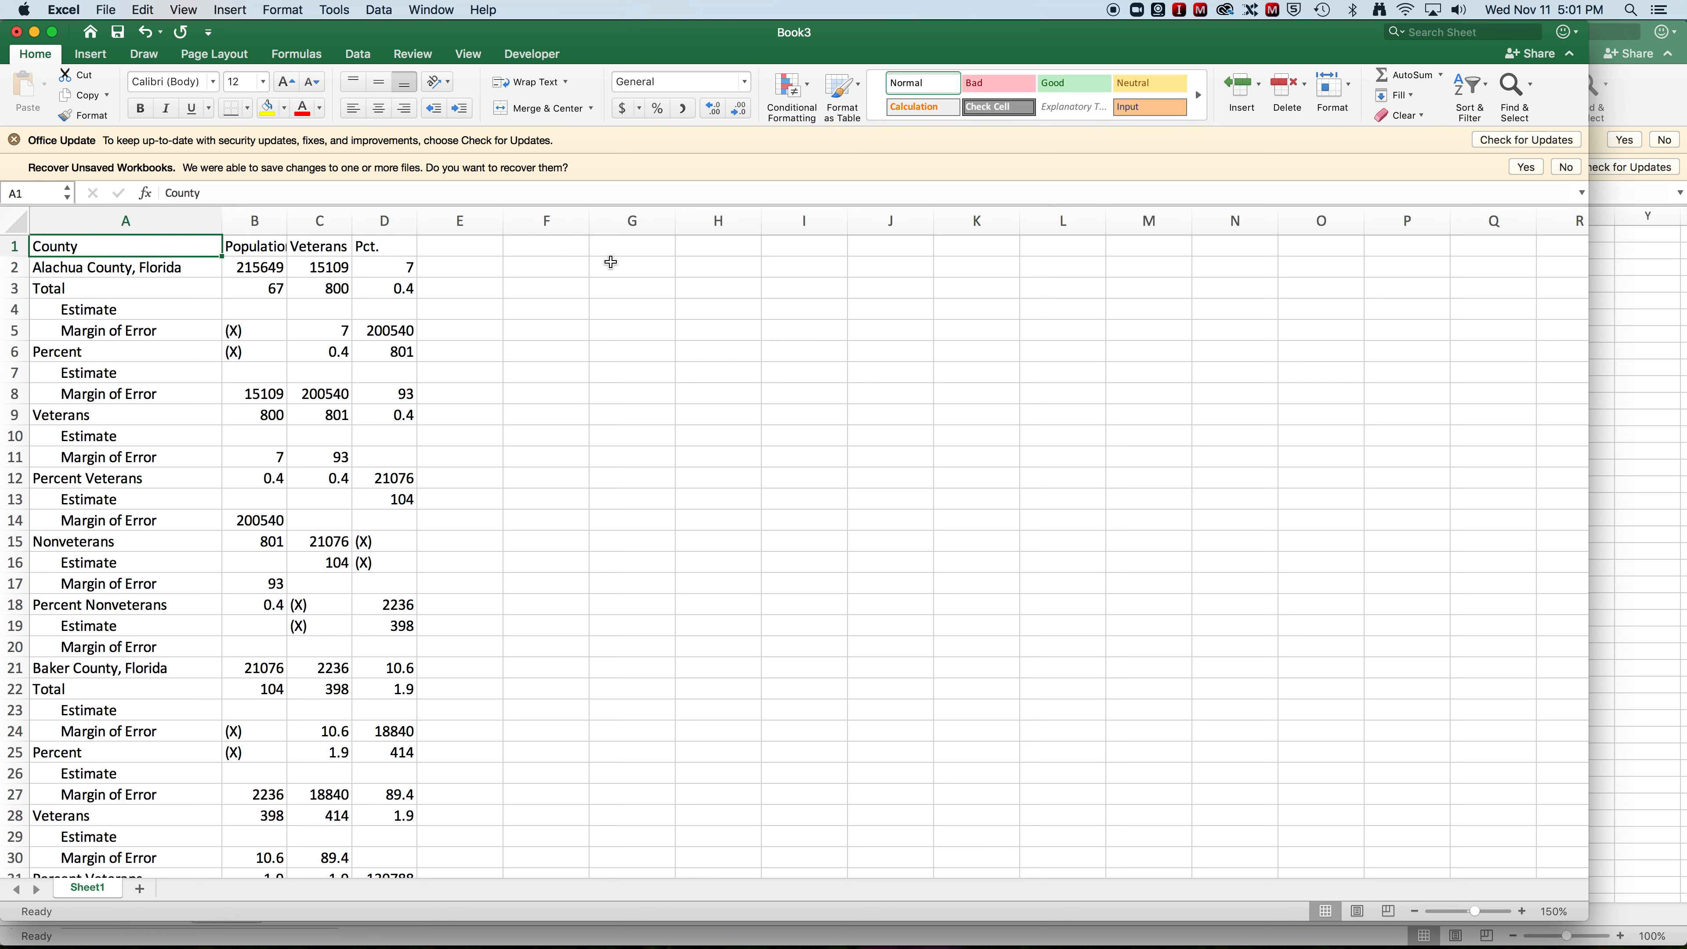
{"action": "left_click", "coordinate": [1468, 85]}
{"action": "left_click", "coordinate": [1487, 189]}
{"action": "left_click", "coordinate": [213, 248]}
{"action": "left_click_drag", "start_coordinate": [279, 262], "coordinate": [463, 38]}
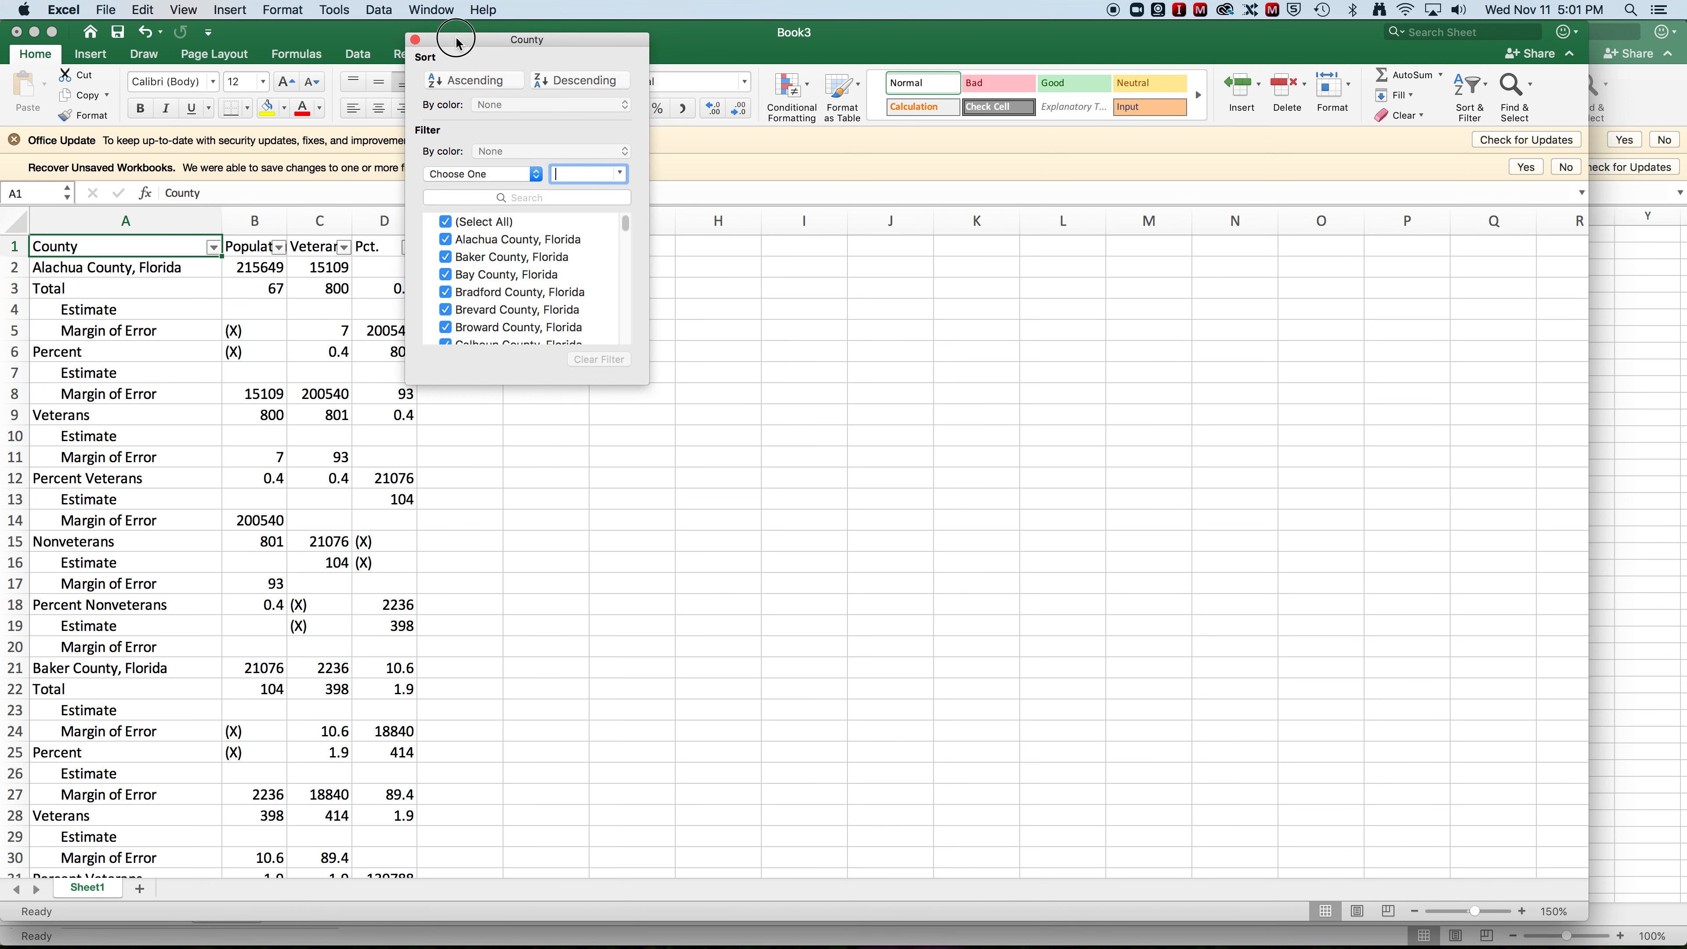
{"action": "left_click_drag", "start_coordinate": [640, 383], "coordinate": [861, 902]}
{"action": "scroll", "coordinate": [555, 600], "scroll_direction": "down", "scroll_amount": 10}
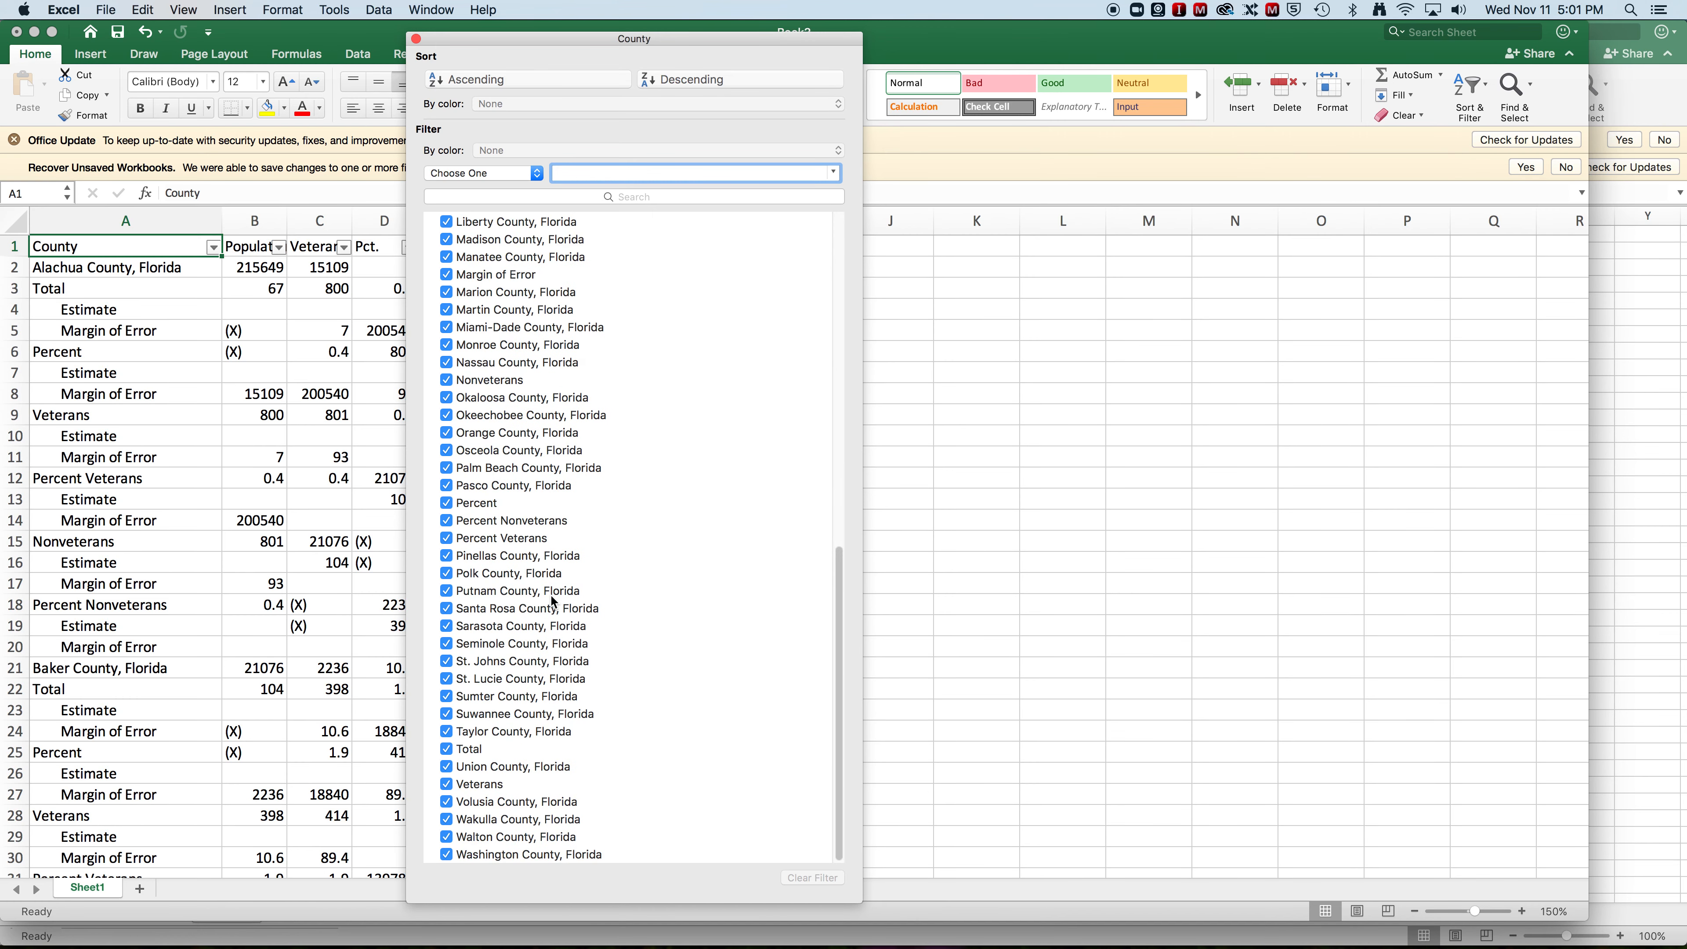
{"action": "scroll", "coordinate": [555, 601], "scroll_direction": "up", "scroll_amount": 10}
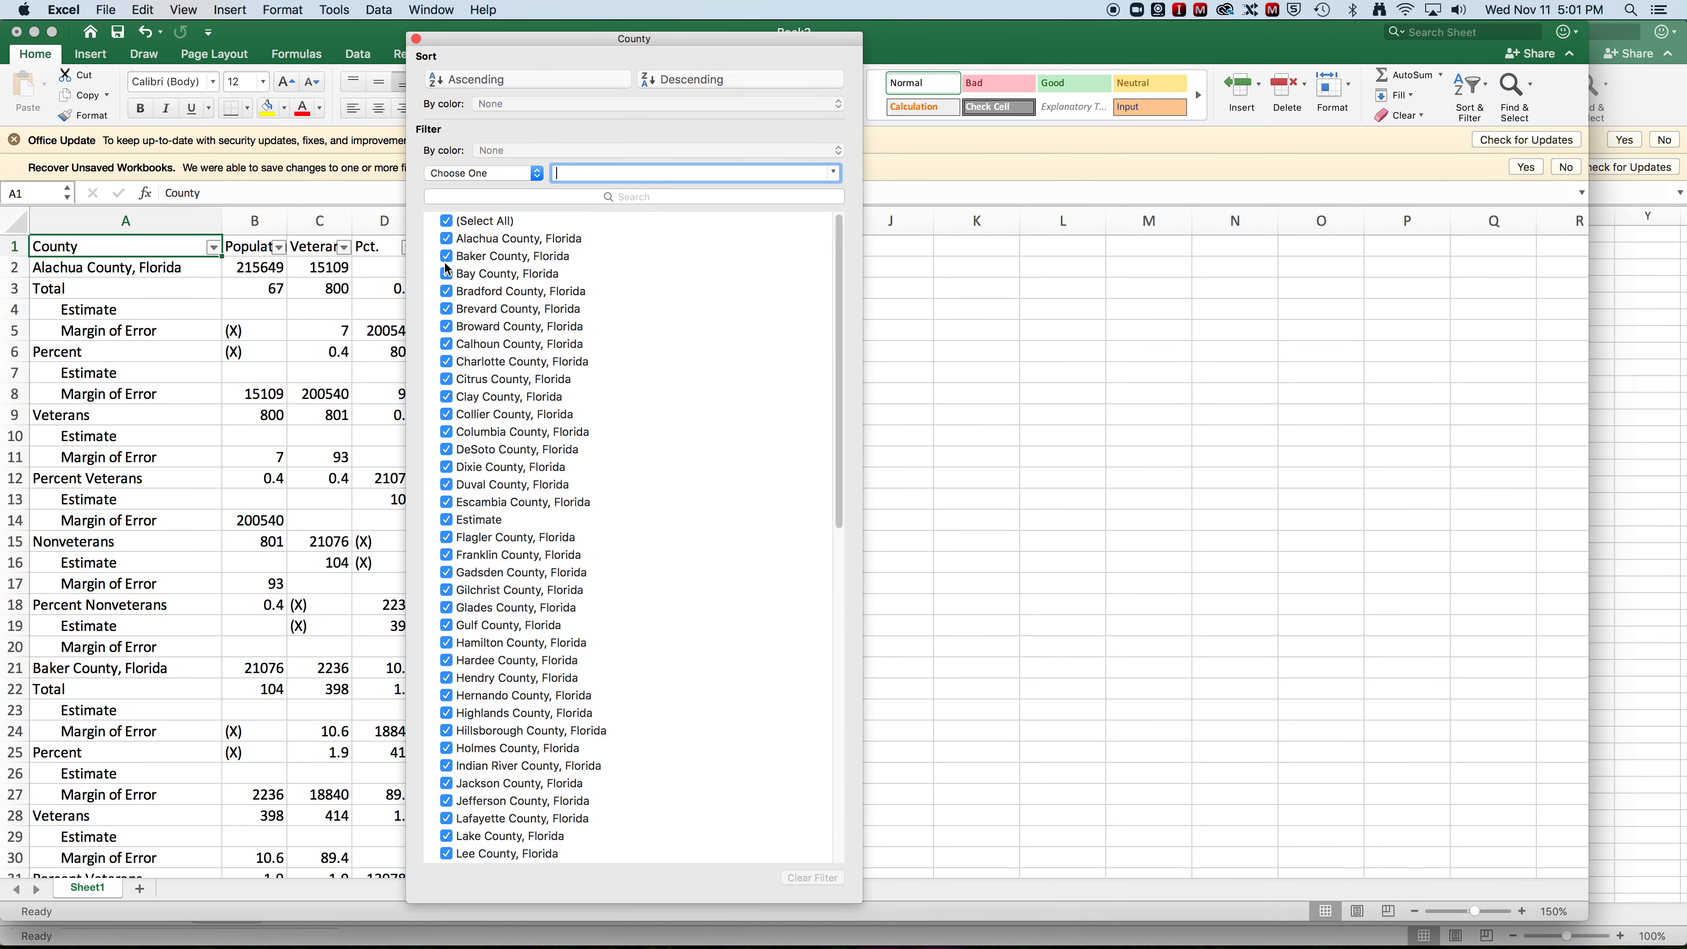
- Exclude the Estimate and Margin of Error rows in the County filter
{"action": "left_click", "coordinate": [446, 520]}
{"action": "scroll", "coordinate": [472, 542], "scroll_direction": "down", "scroll_amount": 3}
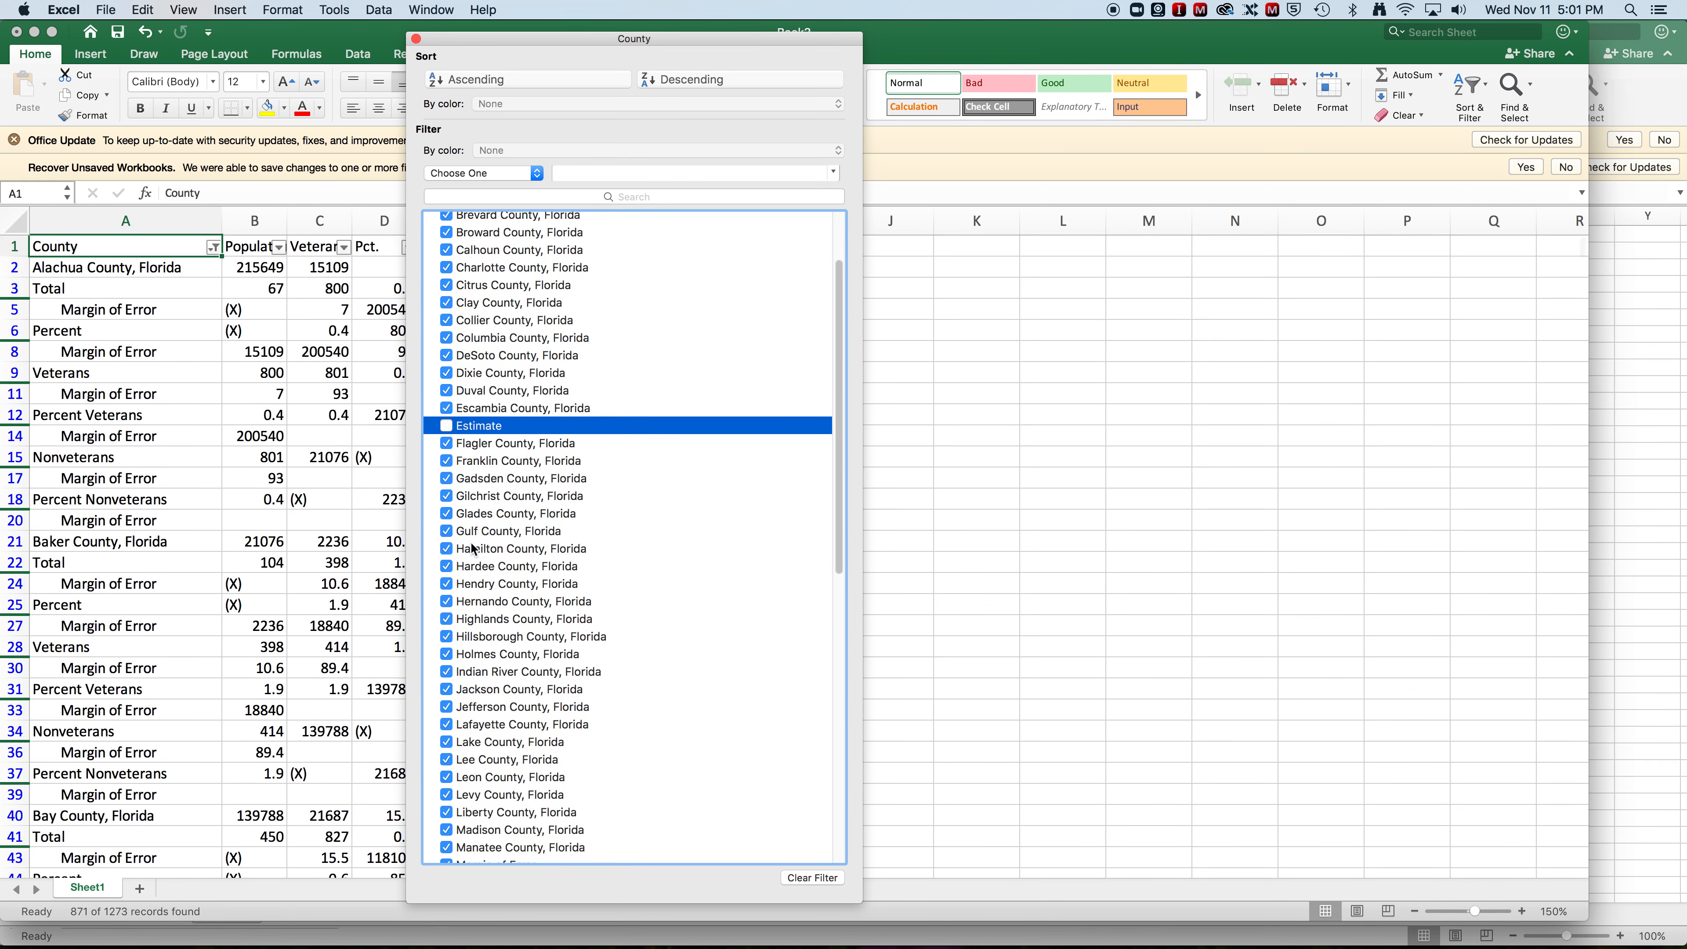
{"action": "scroll", "coordinate": [473, 548], "scroll_direction": "down", "scroll_amount": 5}
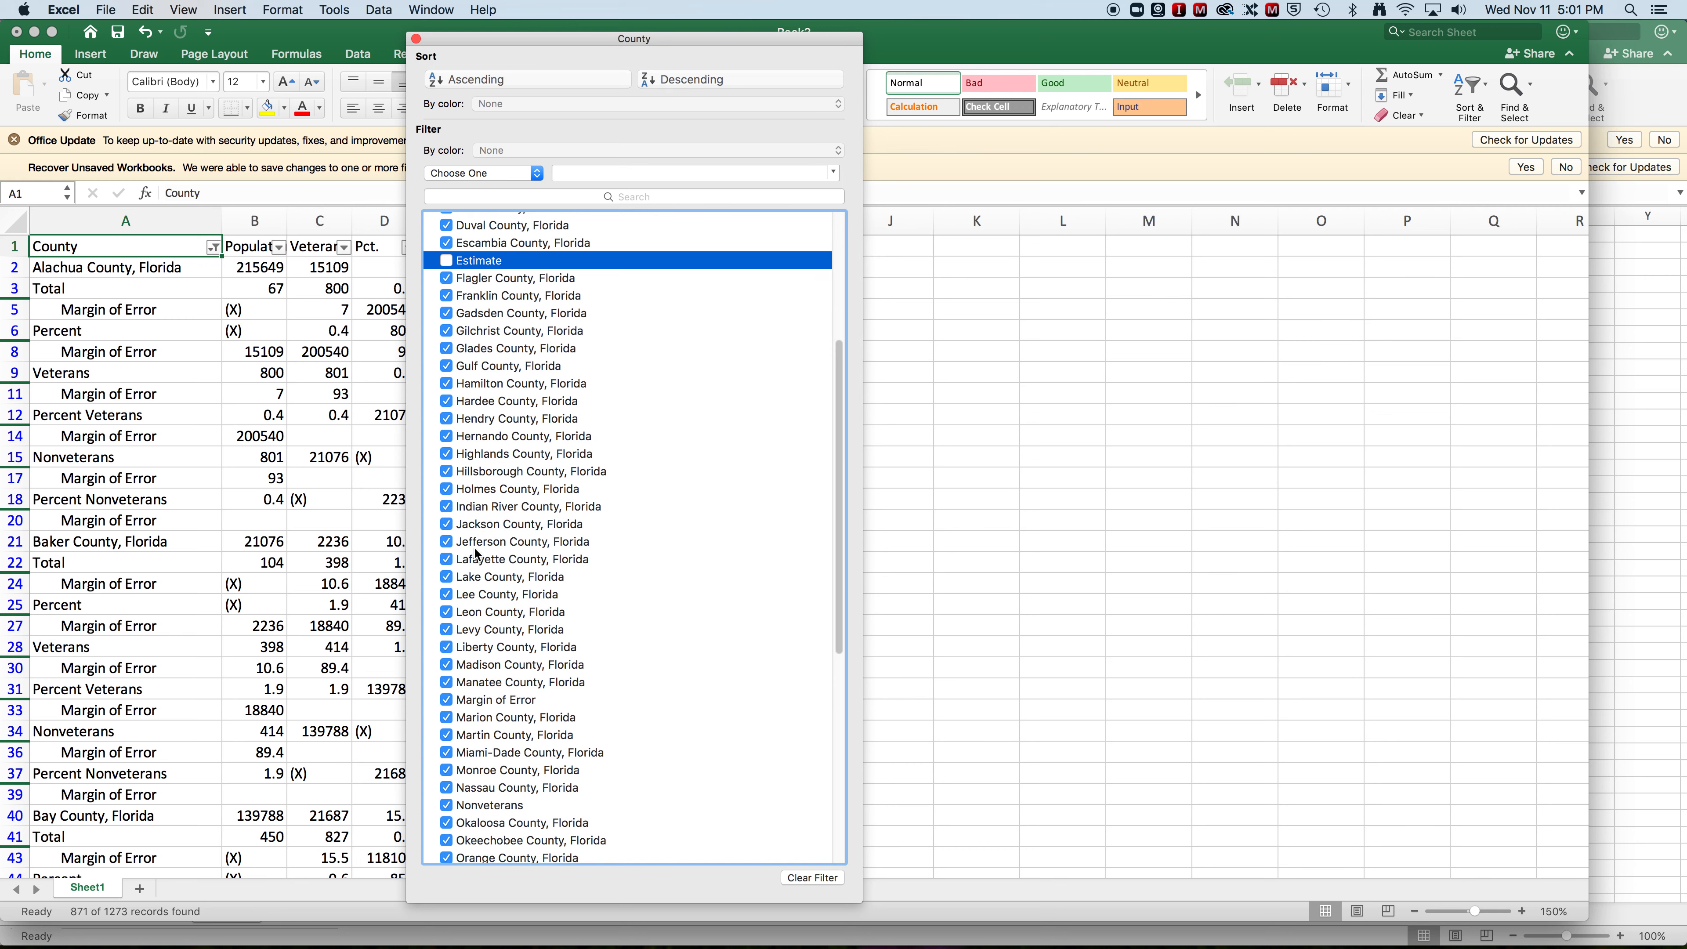
{"action": "scroll", "coordinate": [476, 553], "scroll_direction": "down", "scroll_amount": 1}
{"action": "left_click", "coordinate": [446, 691]}
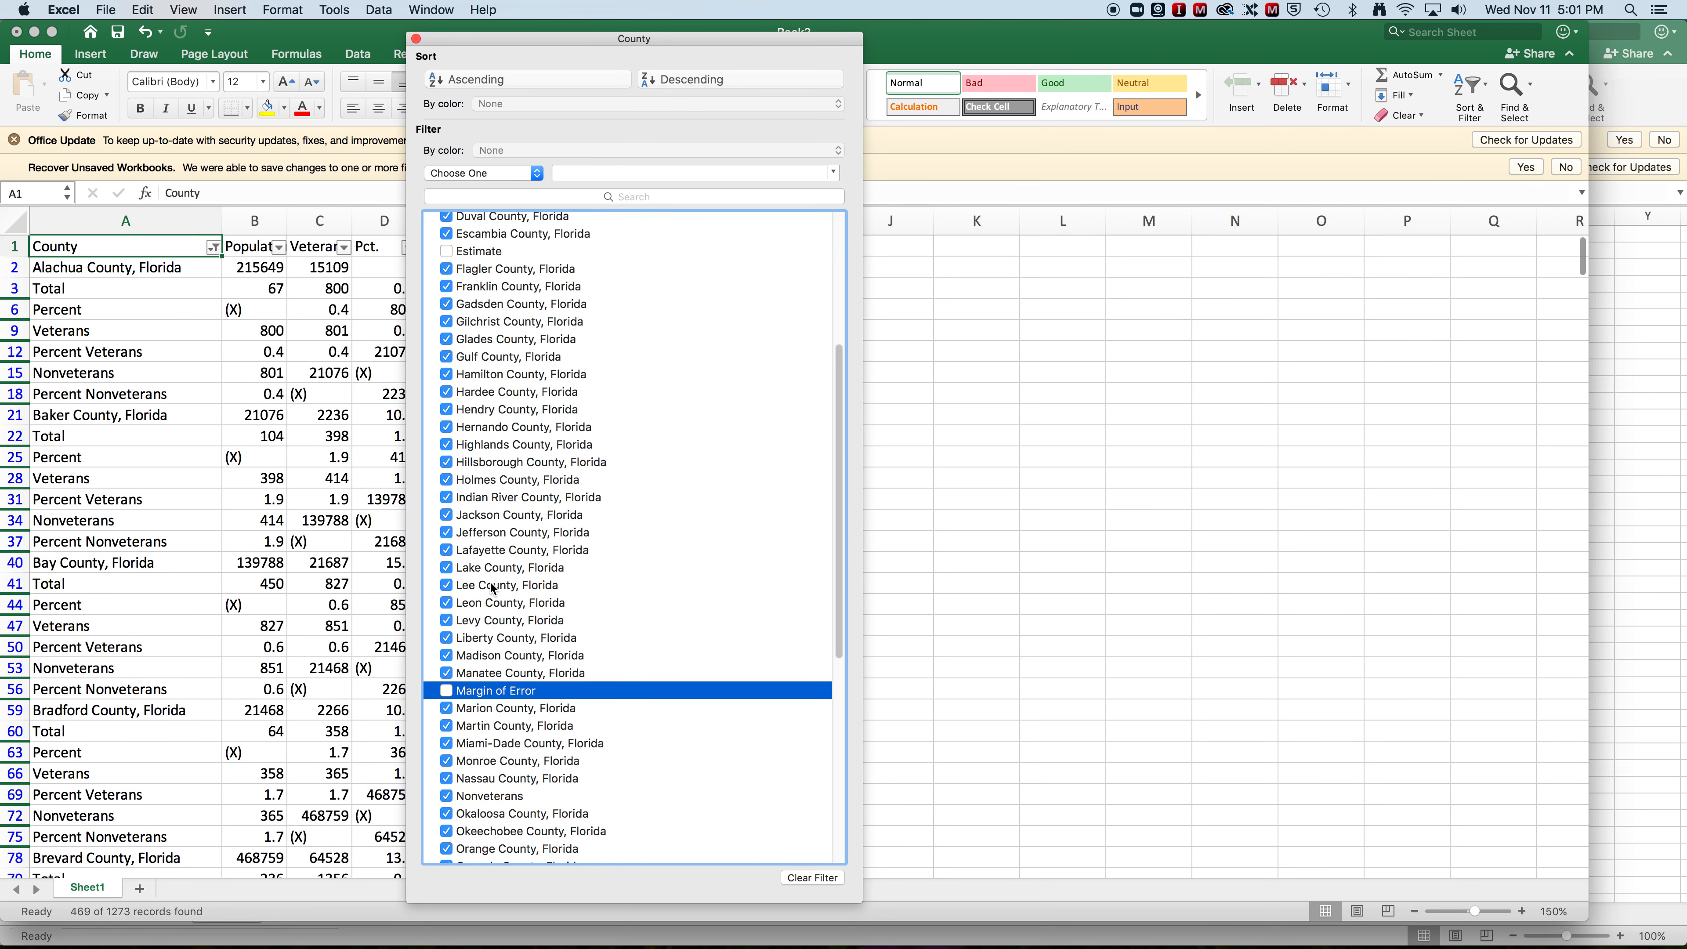
- Exclude Nonveterans, Percent, Percent Nonveterans, Percent Veterans, Total and Veterans from the County filter so only county rows remain
{"action": "scroll", "coordinate": [491, 579], "scroll_direction": "down", "scroll_amount": 4}
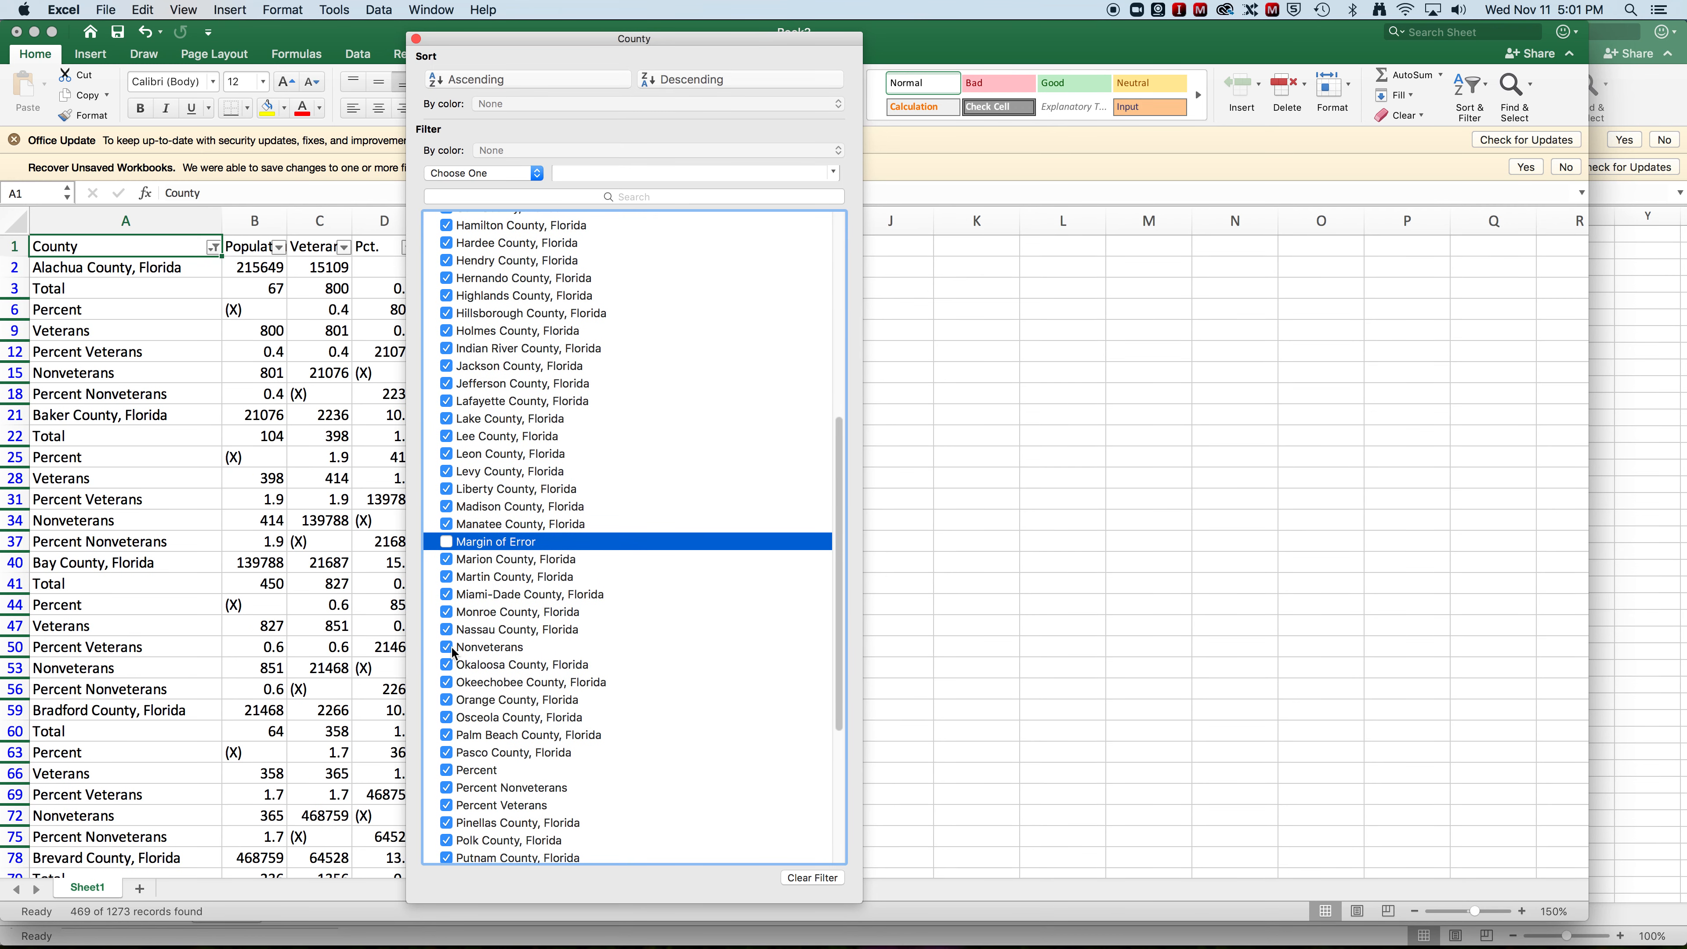
{"action": "left_click", "coordinate": [446, 647]}
{"action": "scroll", "coordinate": [465, 644], "scroll_direction": "down", "scroll_amount": 5}
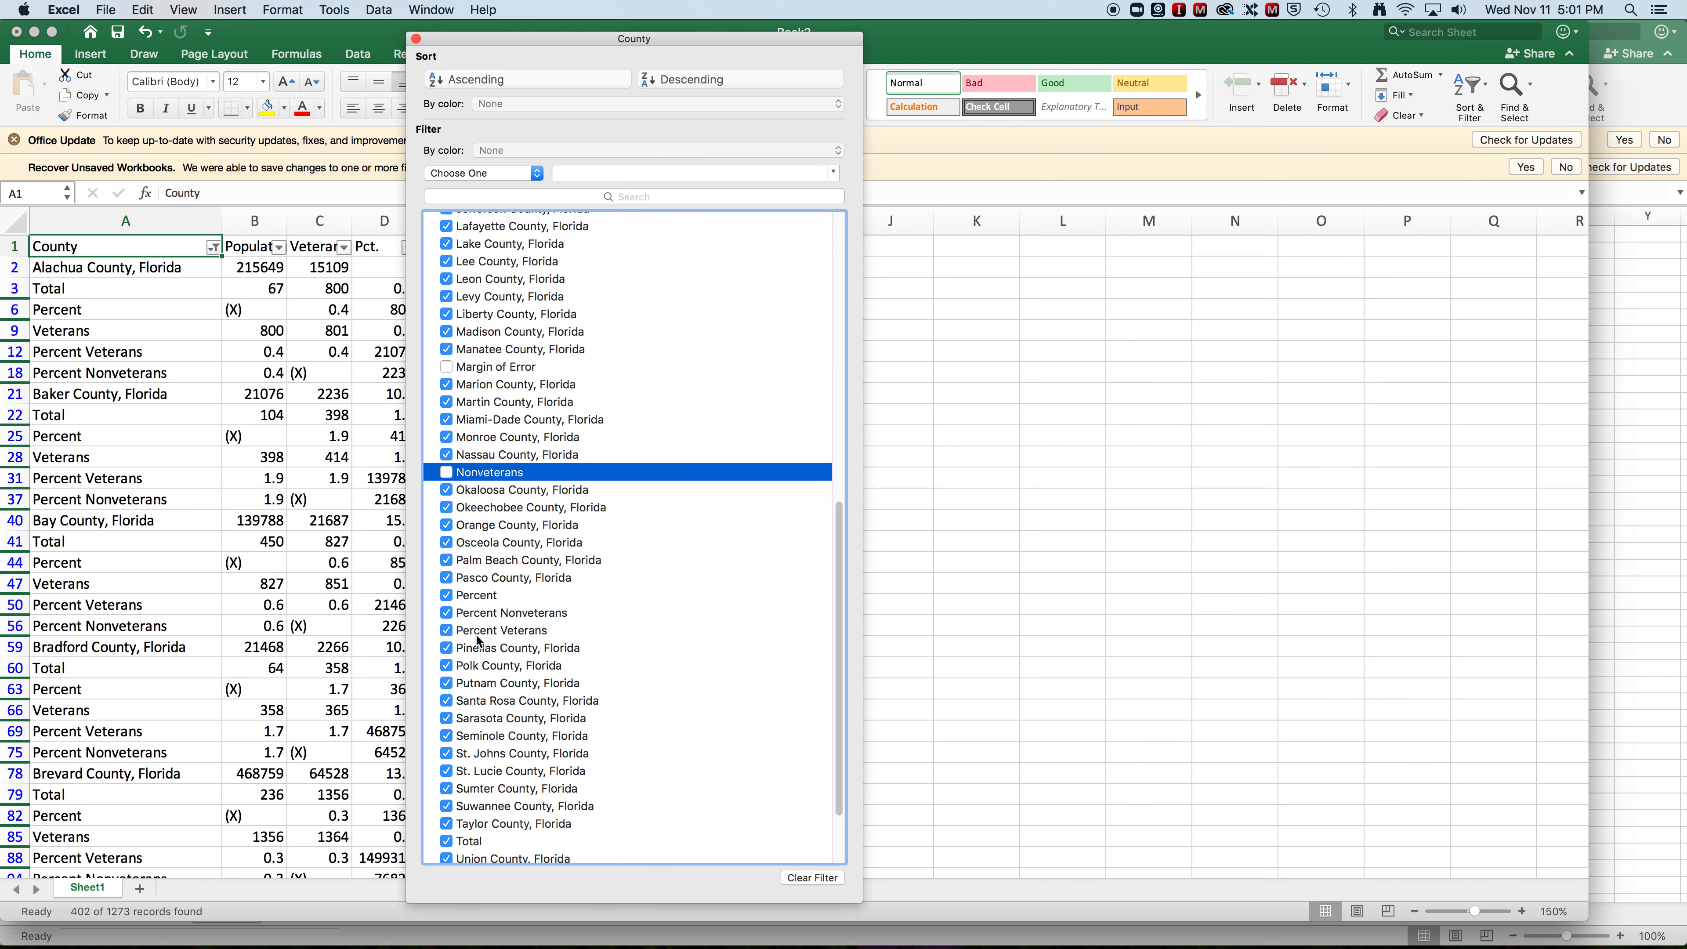
{"action": "left_click", "coordinate": [446, 594]}
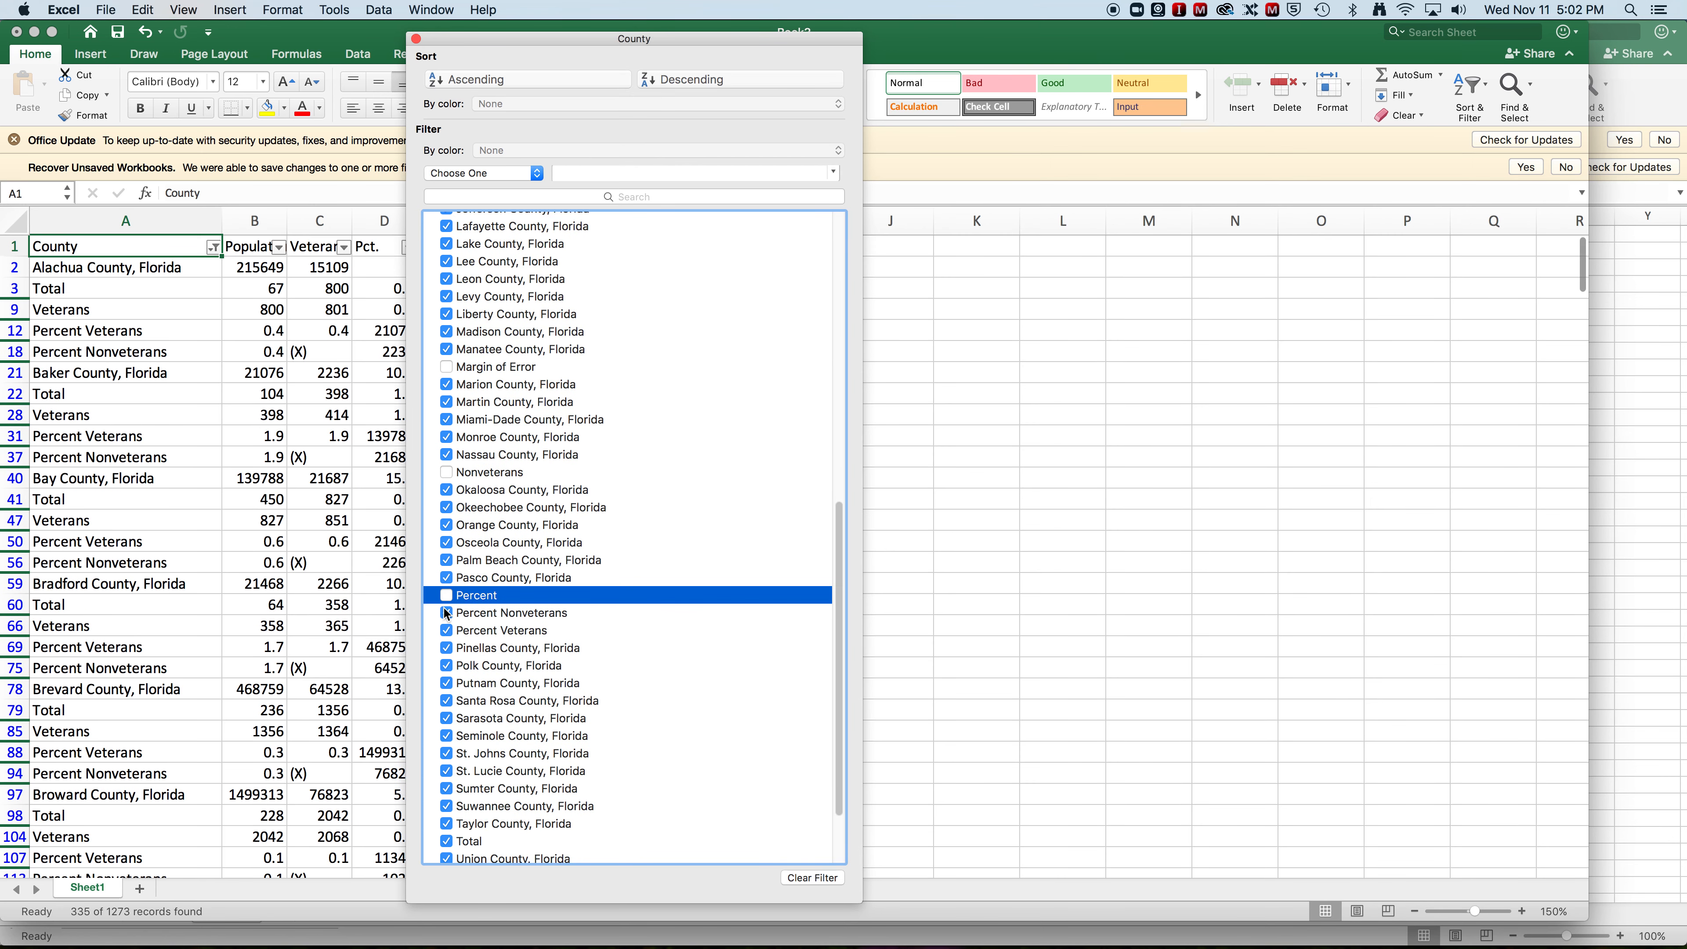
{"action": "left_click", "coordinate": [446, 613]}
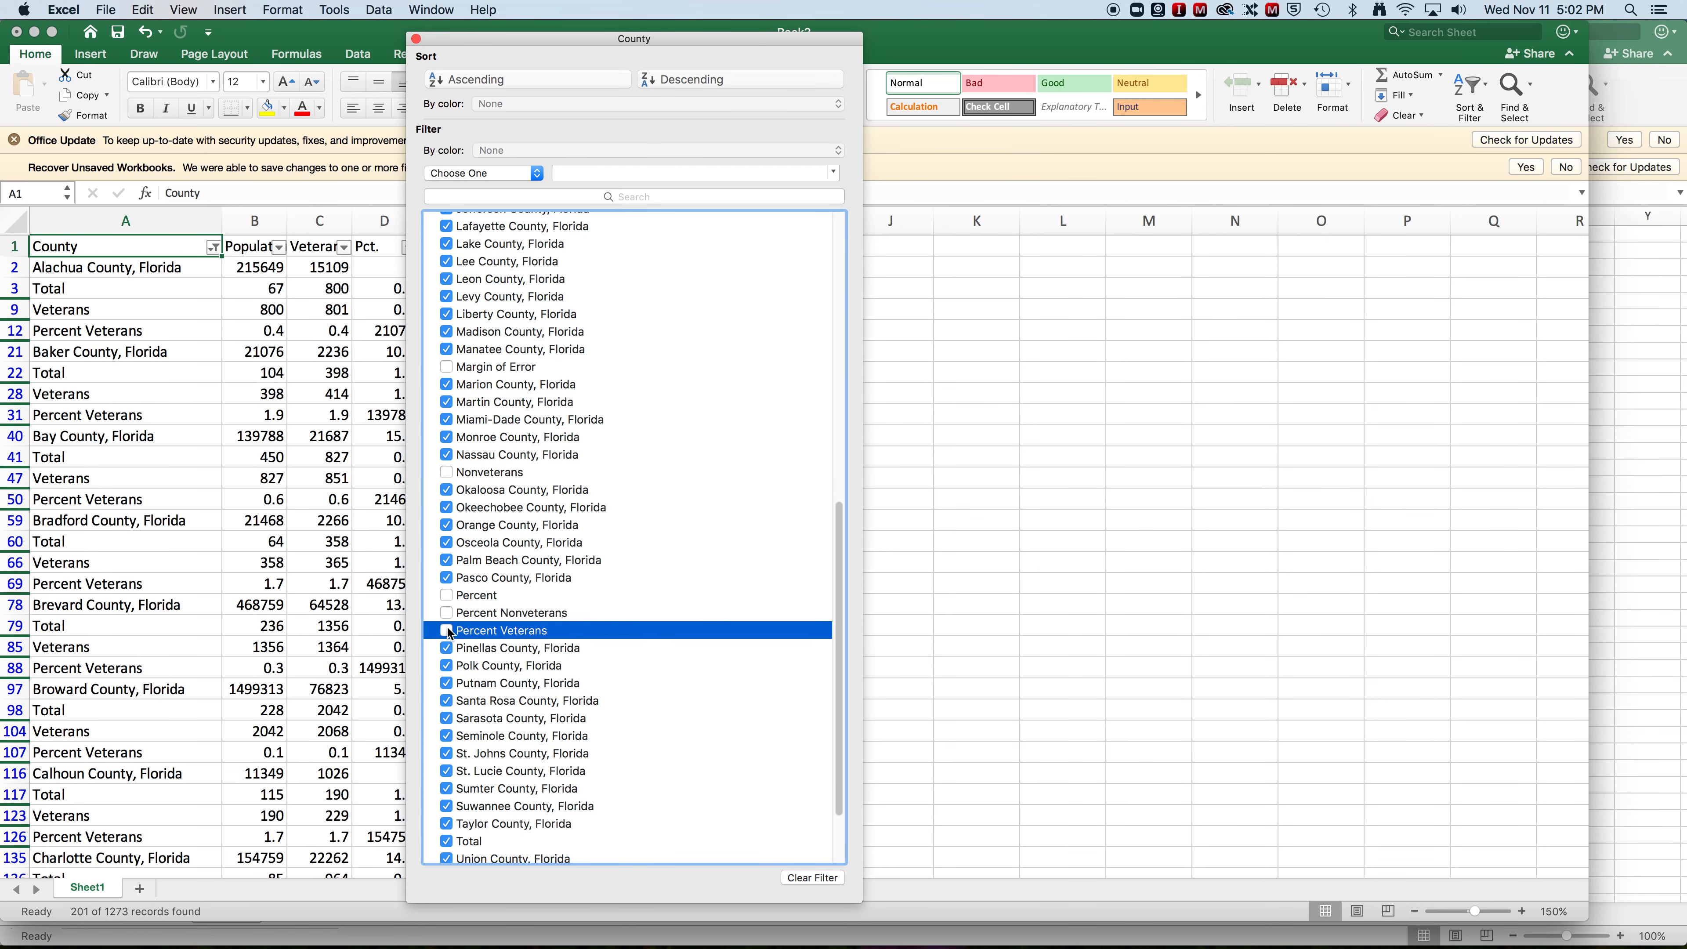
{"action": "left_click", "coordinate": [446, 630]}
{"action": "scroll", "coordinate": [451, 630], "scroll_direction": "down", "scroll_amount": 3}
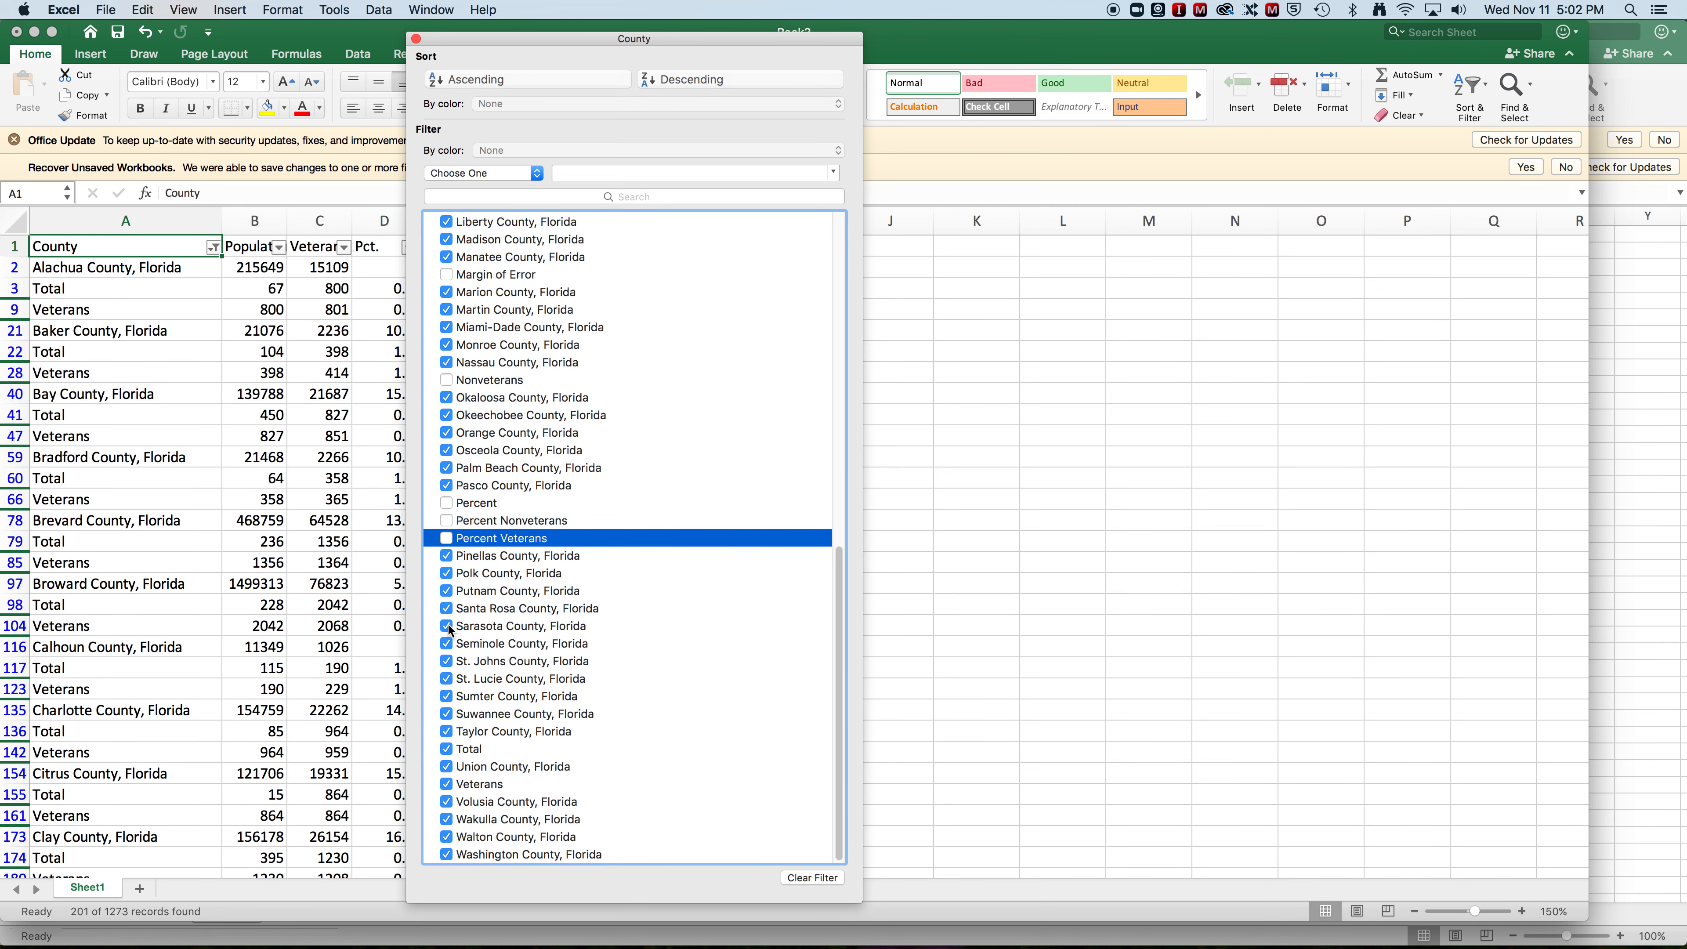
{"action": "left_click", "coordinate": [448, 750]}
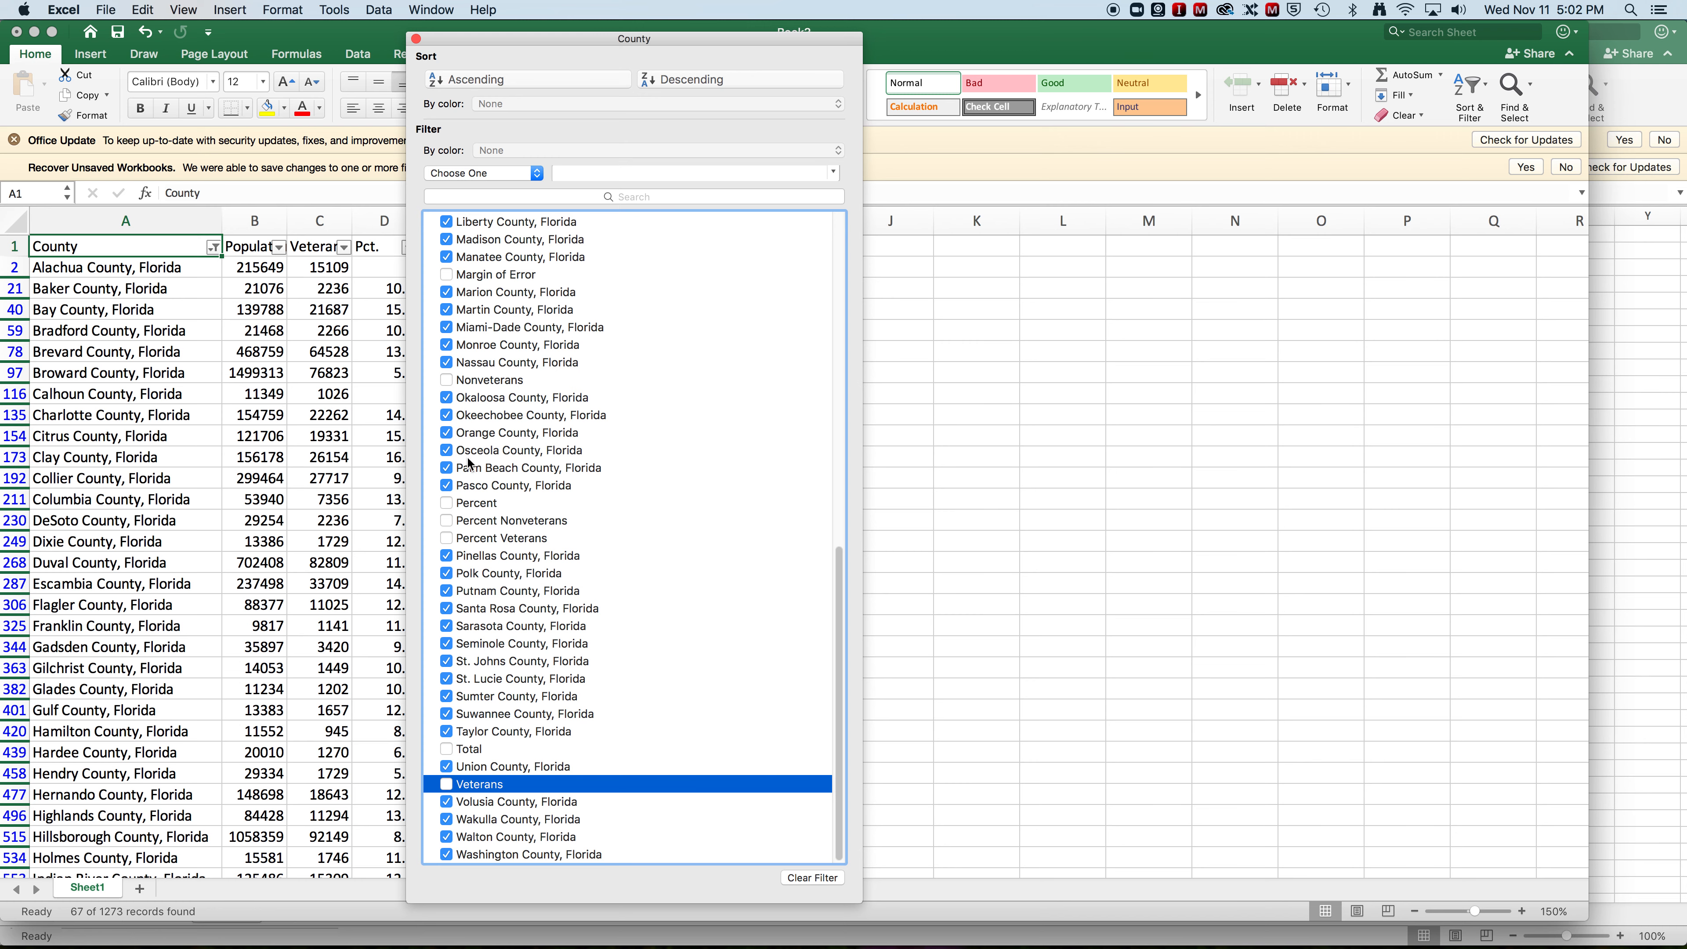
- Check the filtered county rows and copy columns A to D into a new sheet starting at cell A1
{"action": "left_click_drag", "start_coordinate": [557, 51], "coordinate": [877, 62]}
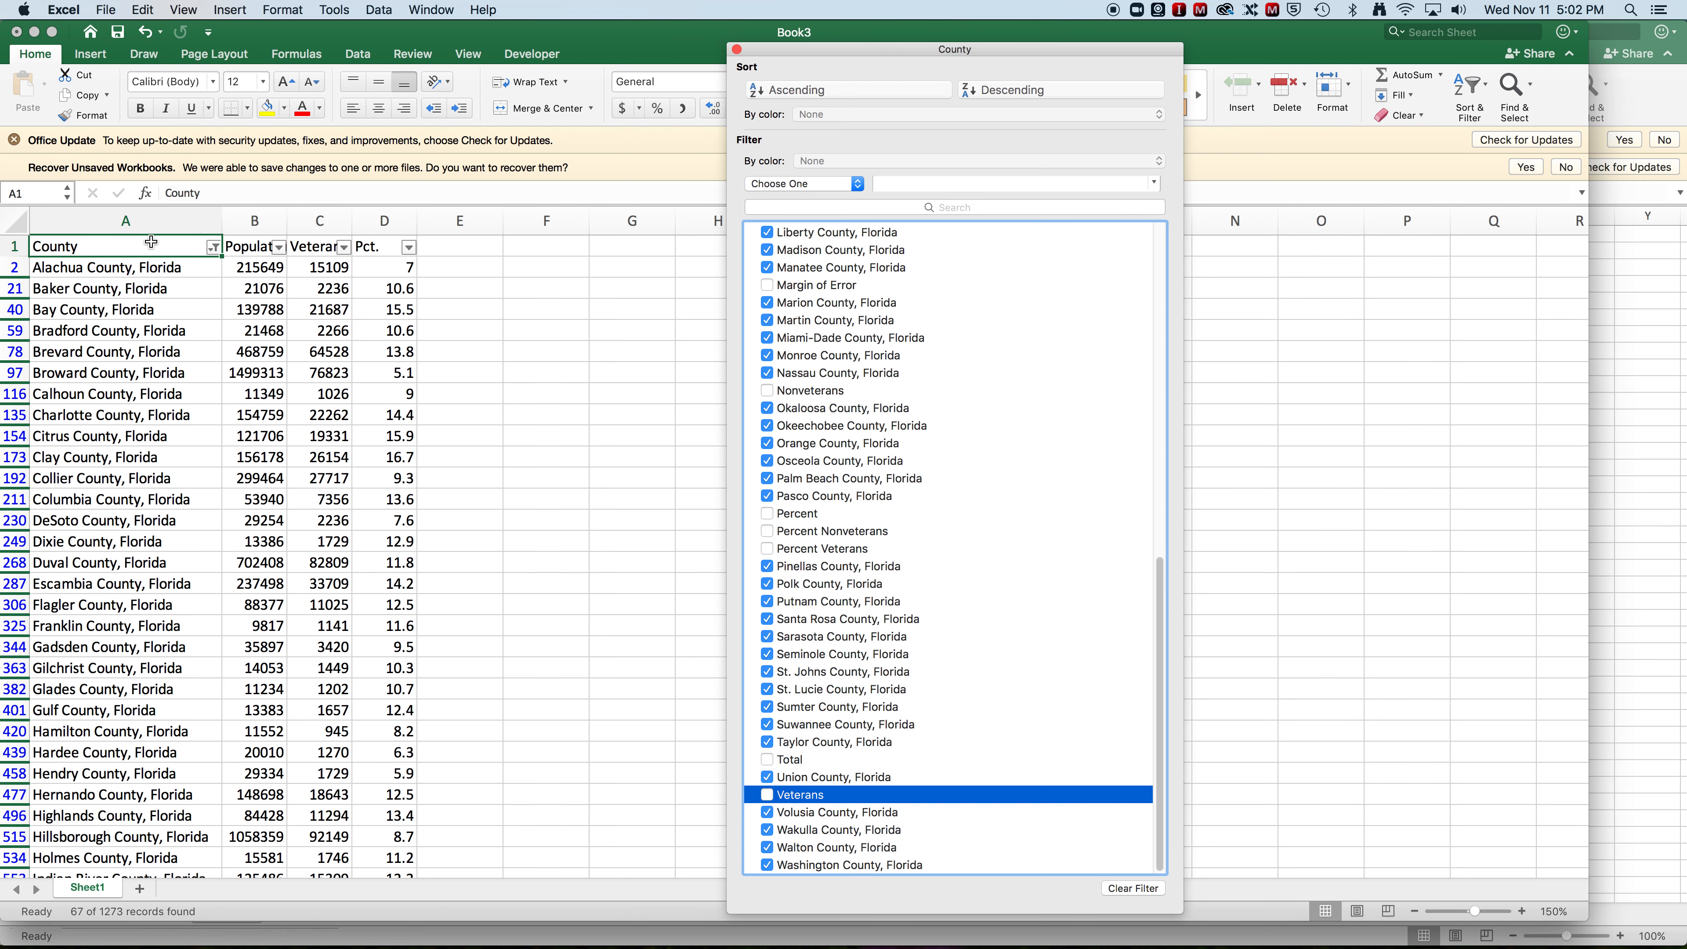
{"action": "scroll", "coordinate": [294, 555], "scroll_direction": "down", "scroll_amount": 7}
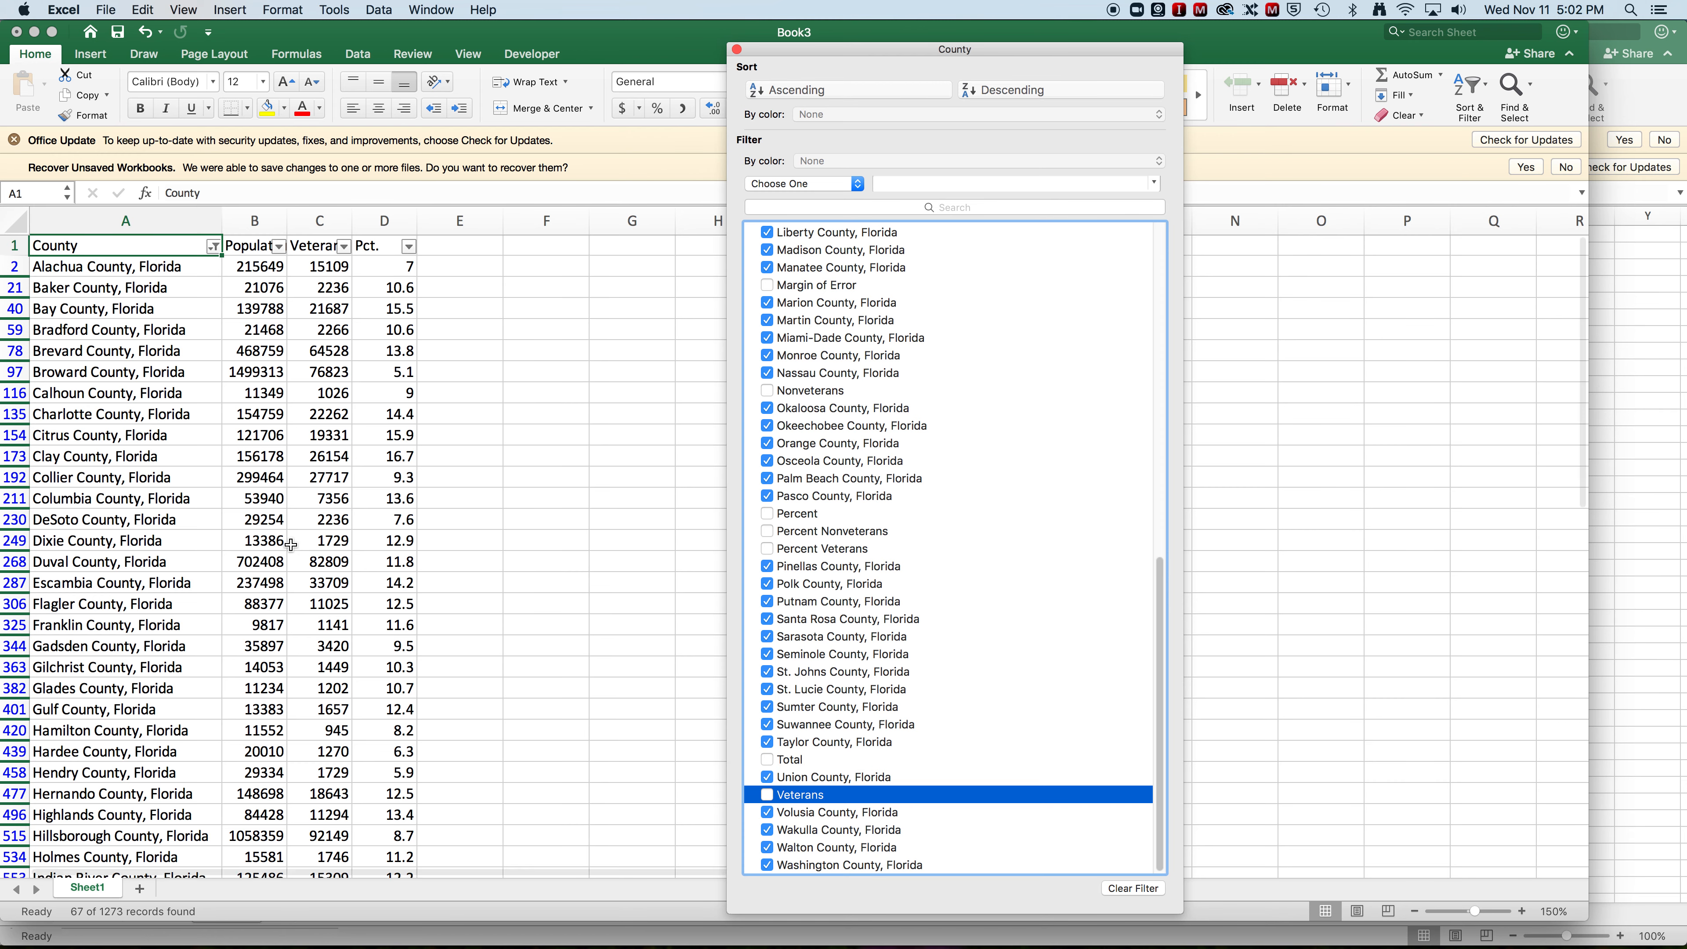
{"action": "scroll", "coordinate": [294, 555], "scroll_direction": "down", "scroll_amount": 10}
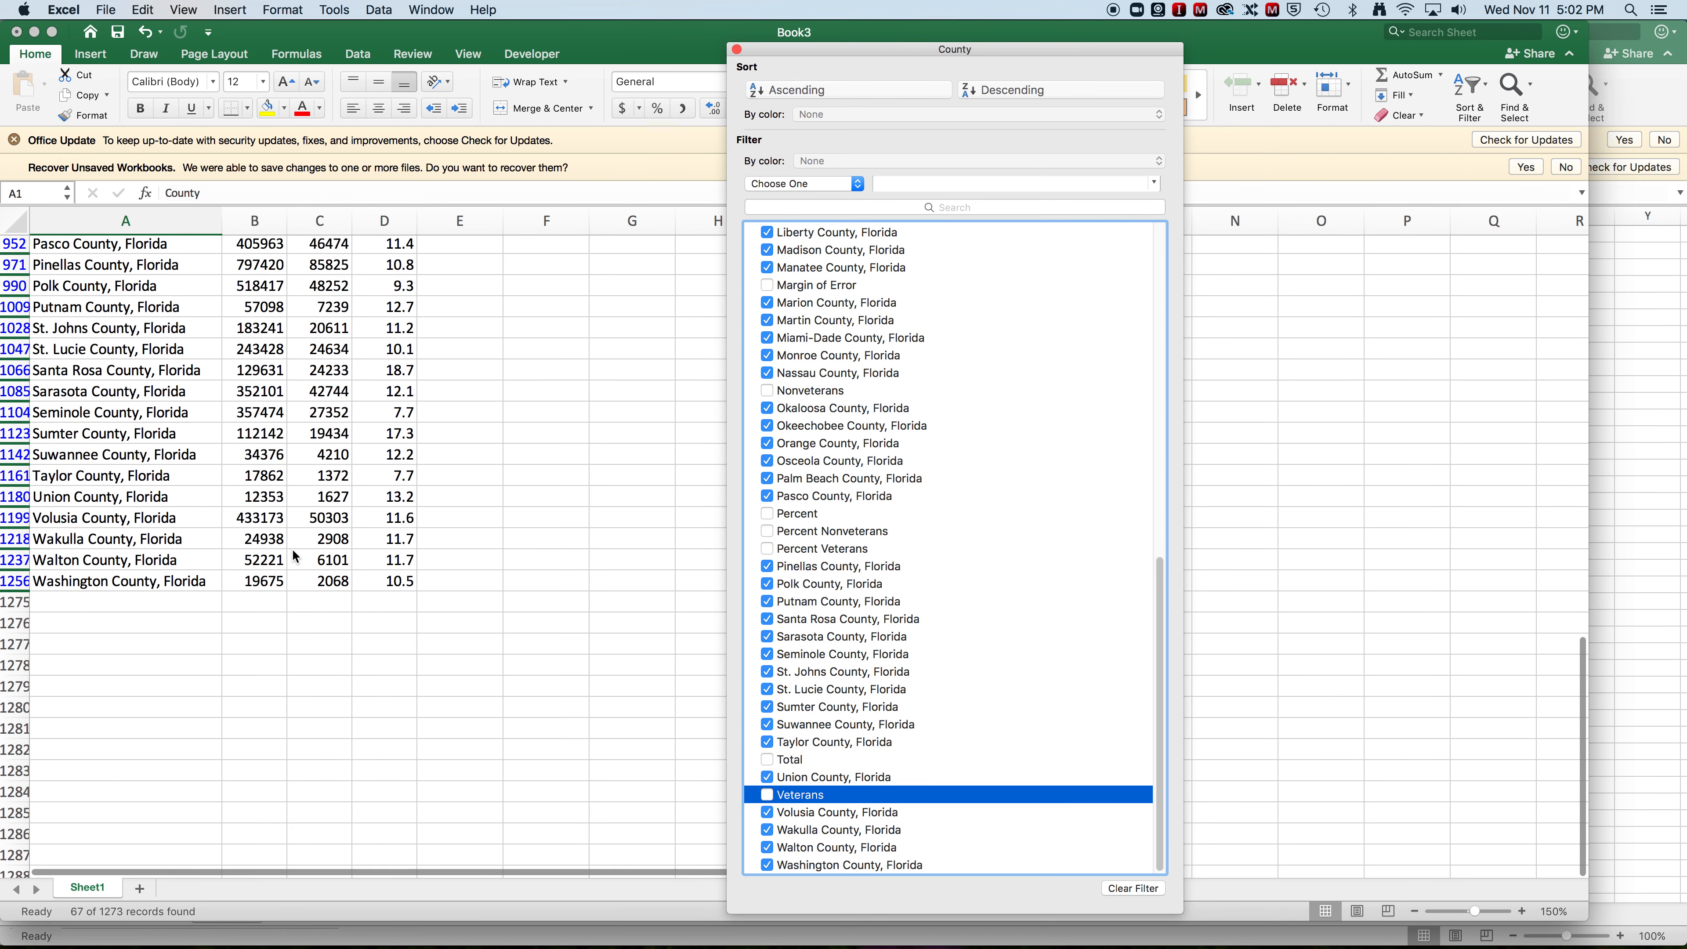
{"action": "scroll", "coordinate": [294, 555], "scroll_direction": "up", "scroll_amount": 8}
{"action": "scroll", "coordinate": [294, 555], "scroll_direction": "up", "scroll_amount": 10}
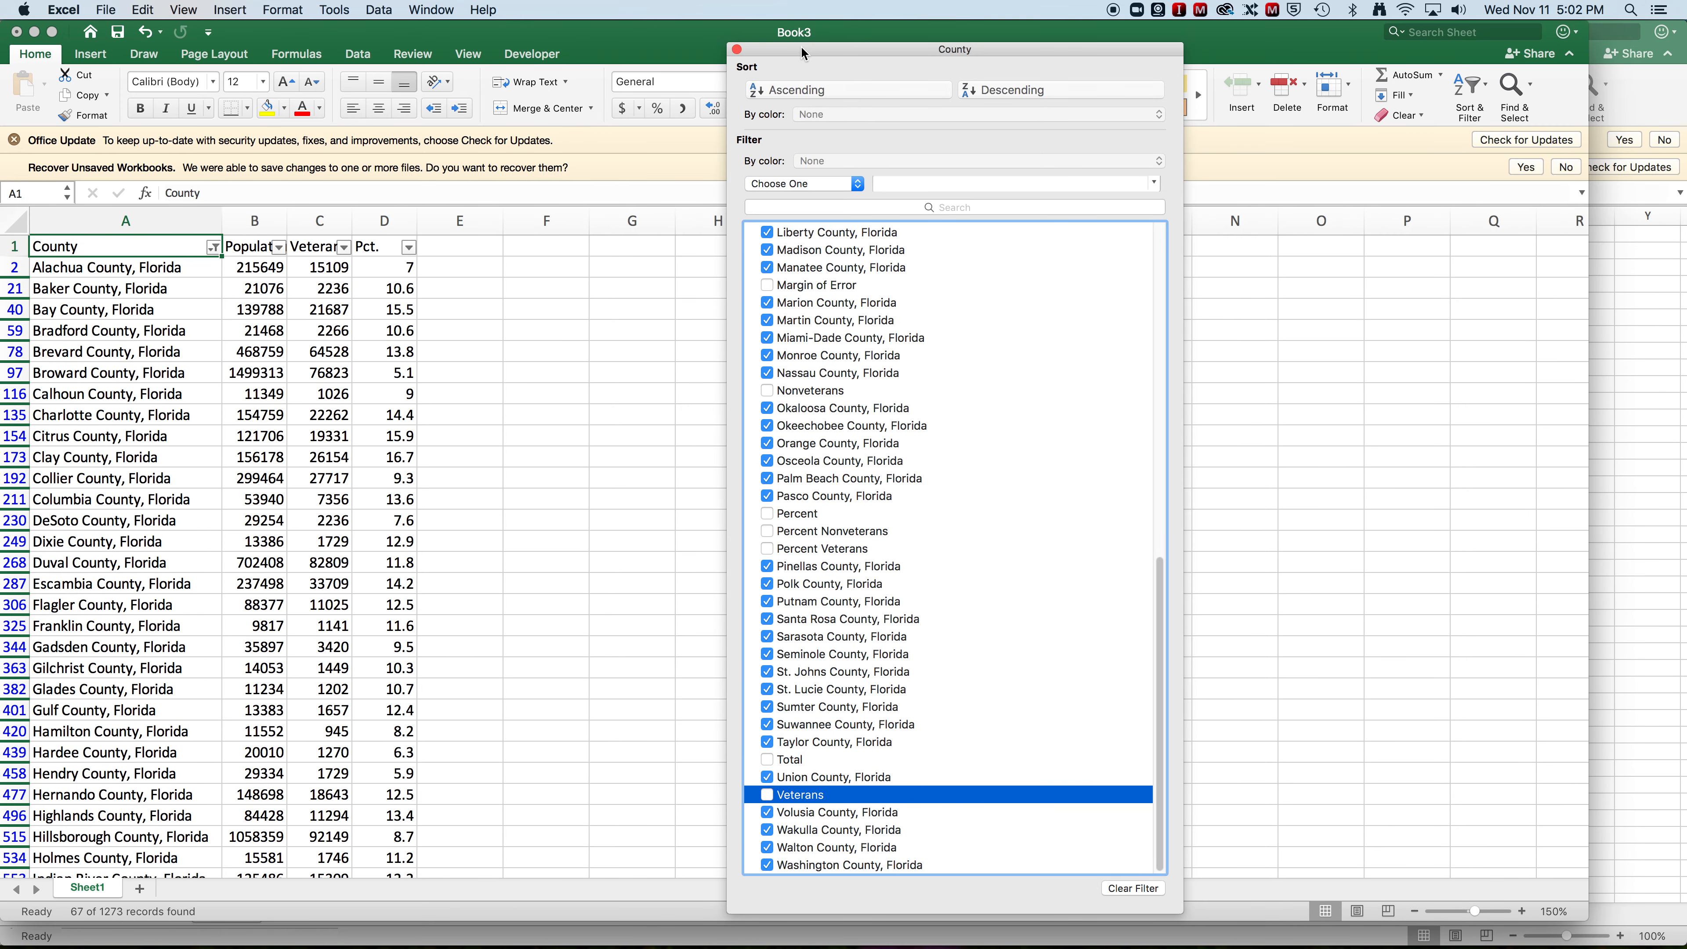
{"action": "left_click_drag", "start_coordinate": [802, 52], "coordinate": [974, 66]}
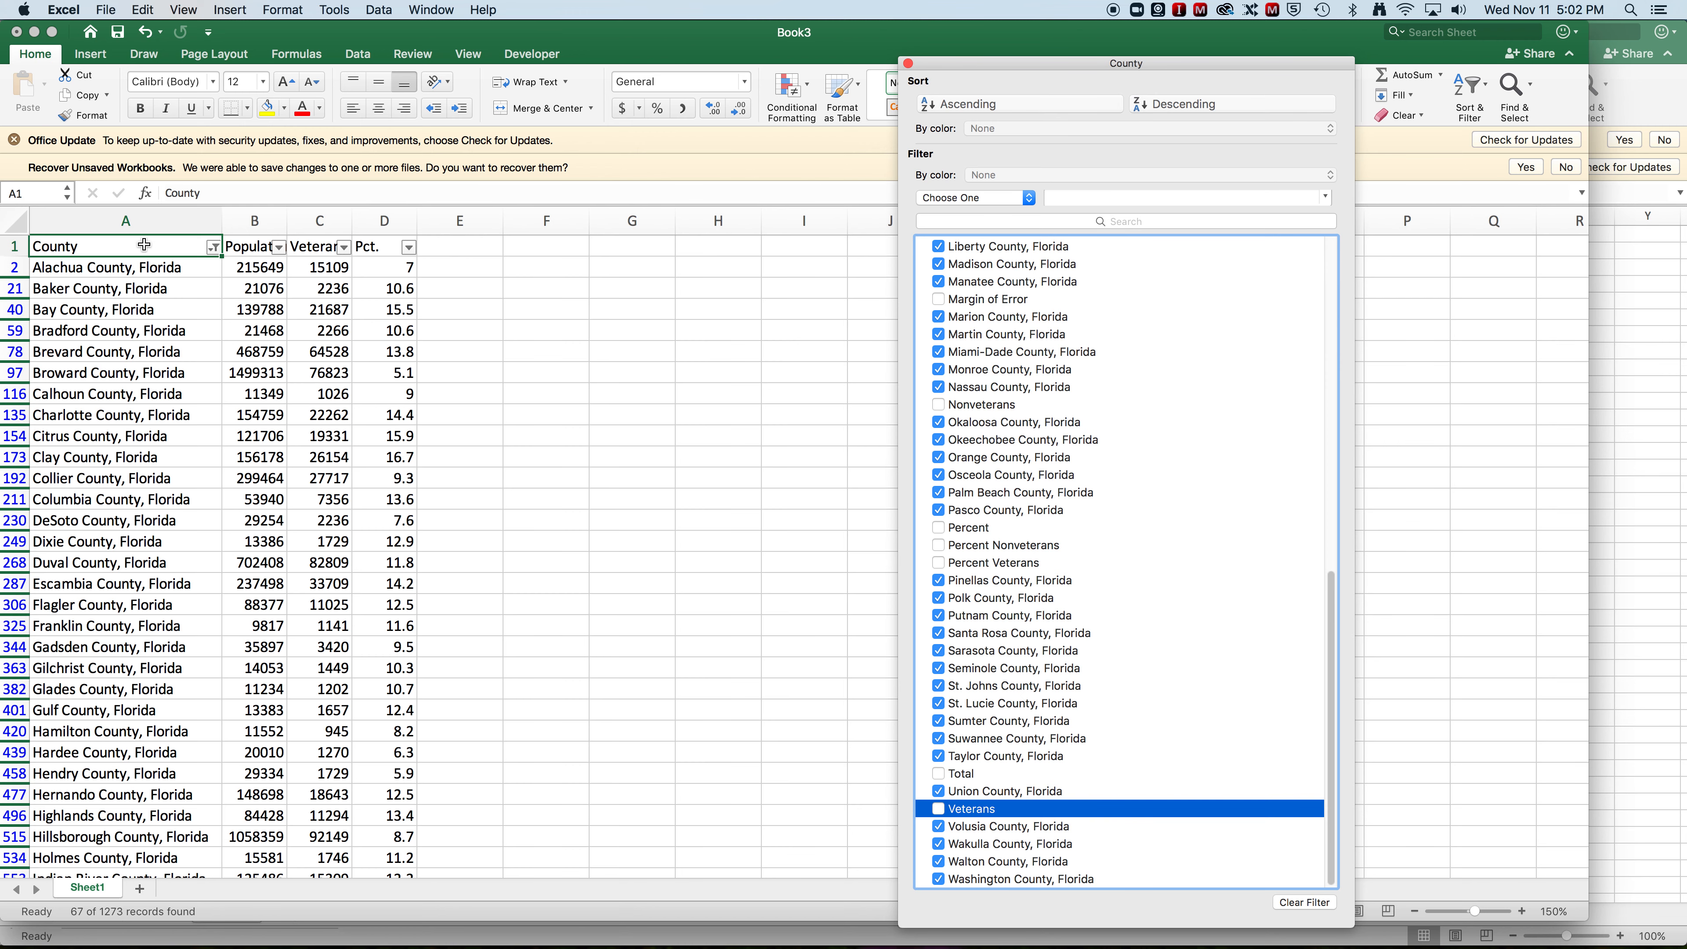
{"action": "left_click_drag", "start_coordinate": [144, 219], "coordinate": [391, 218]}
{"action": "key", "text": "super+c"}
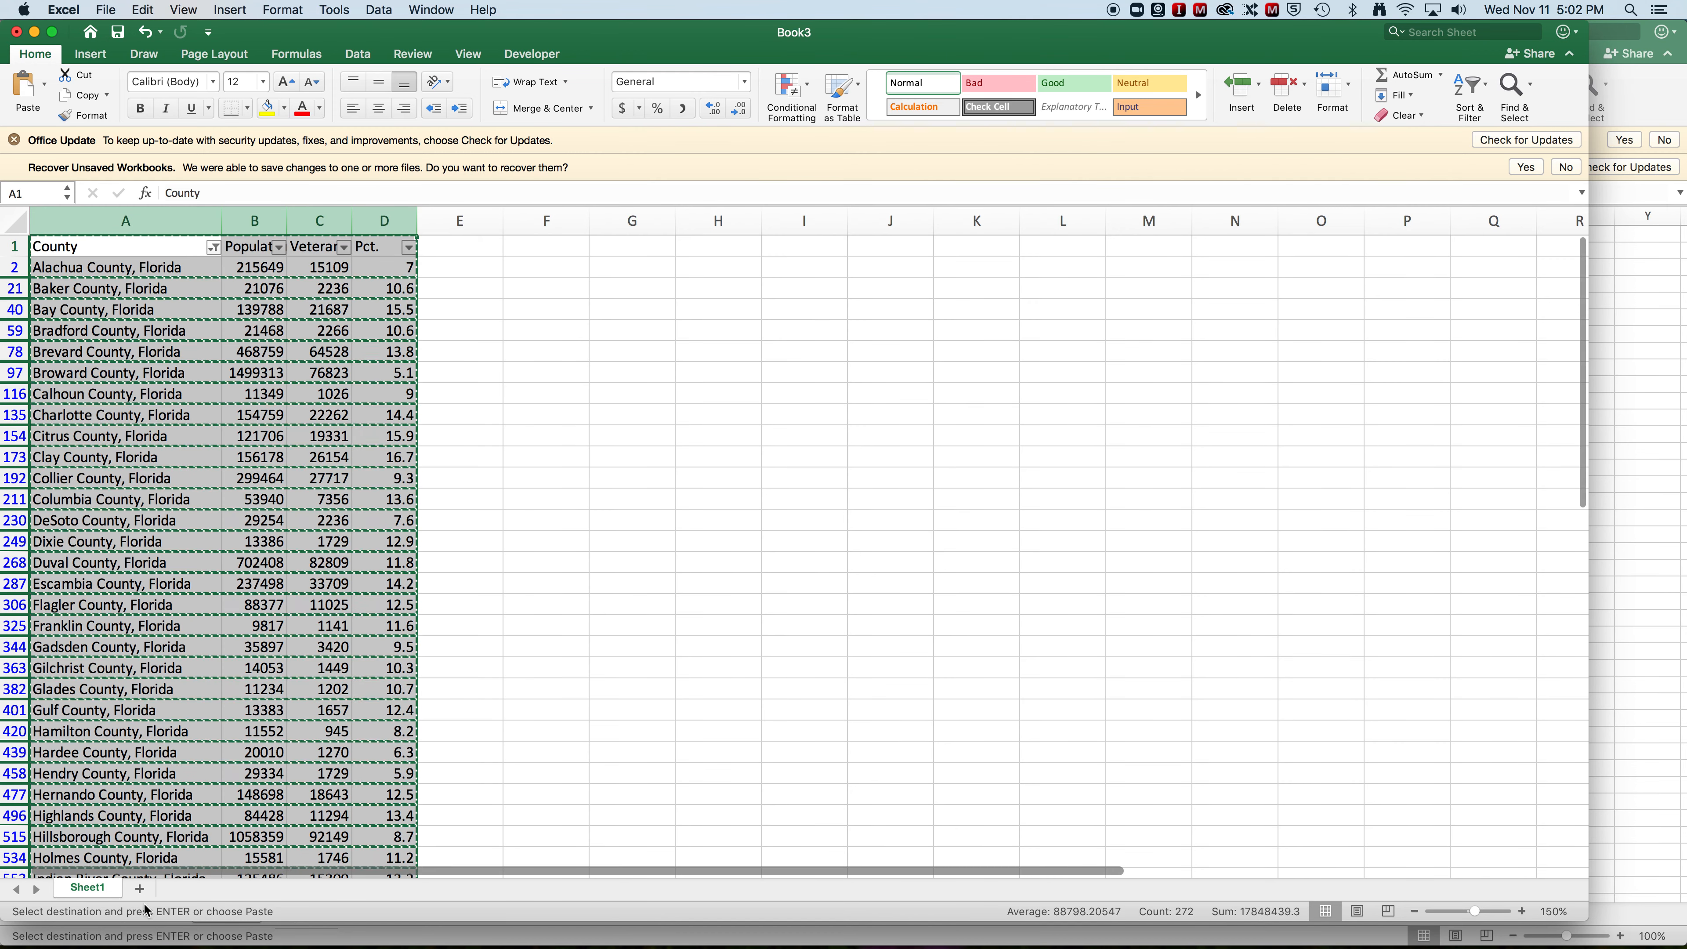
{"action": "left_click", "coordinate": [141, 890]}
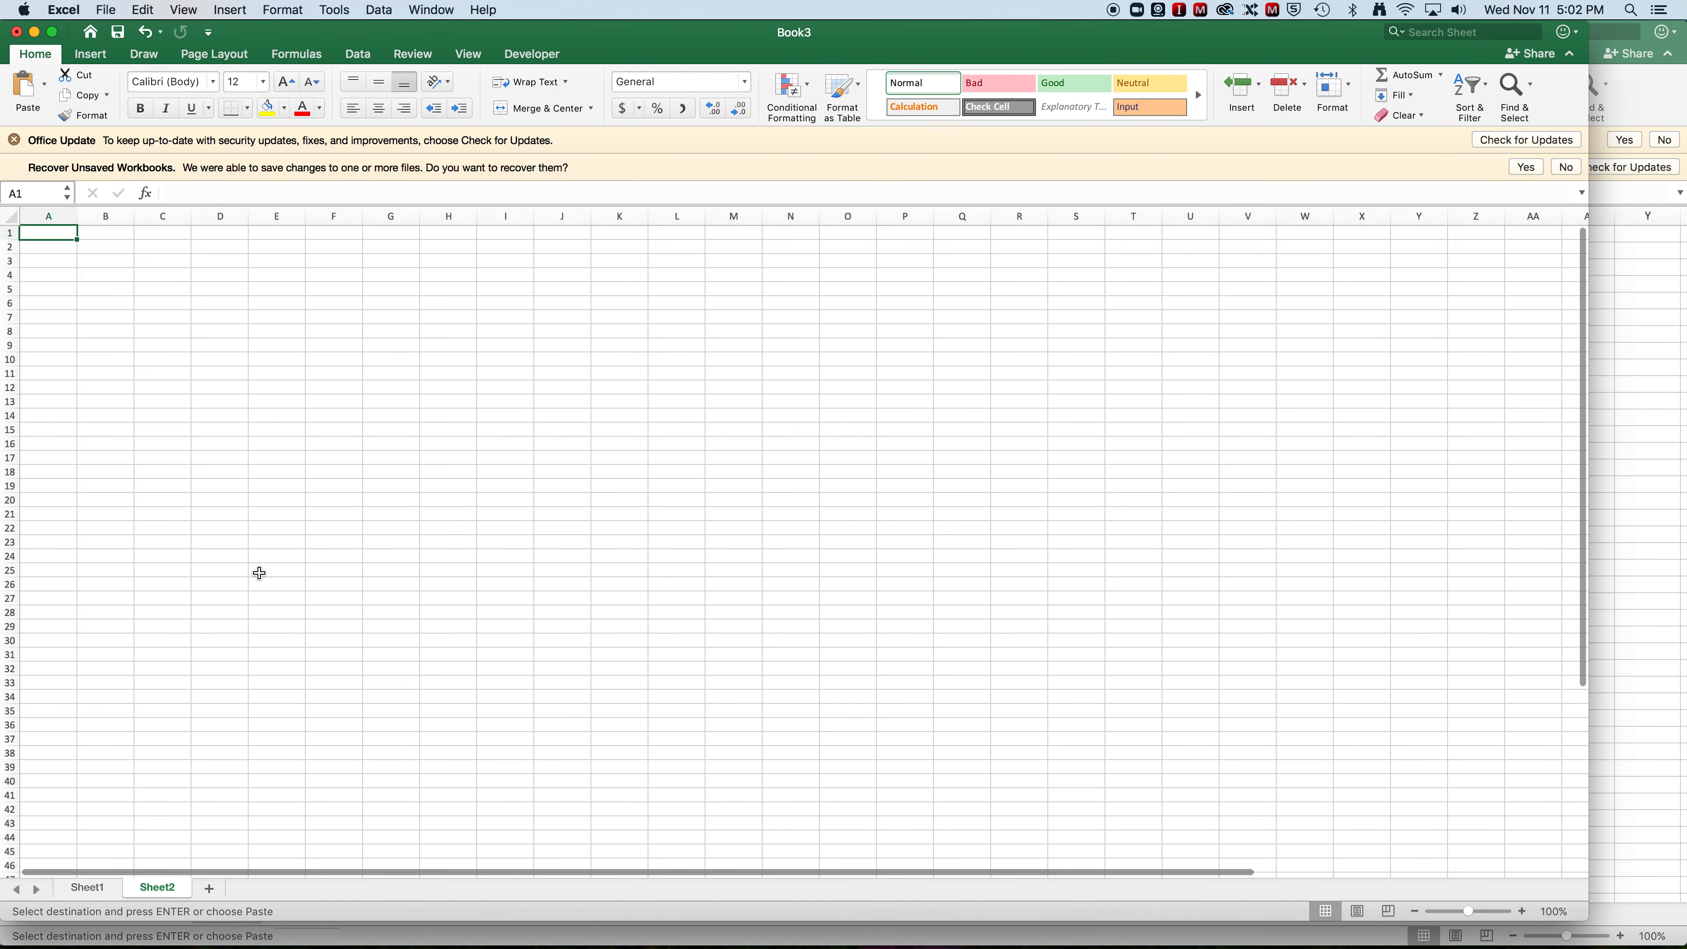
{"action": "key", "text": "super+v"}
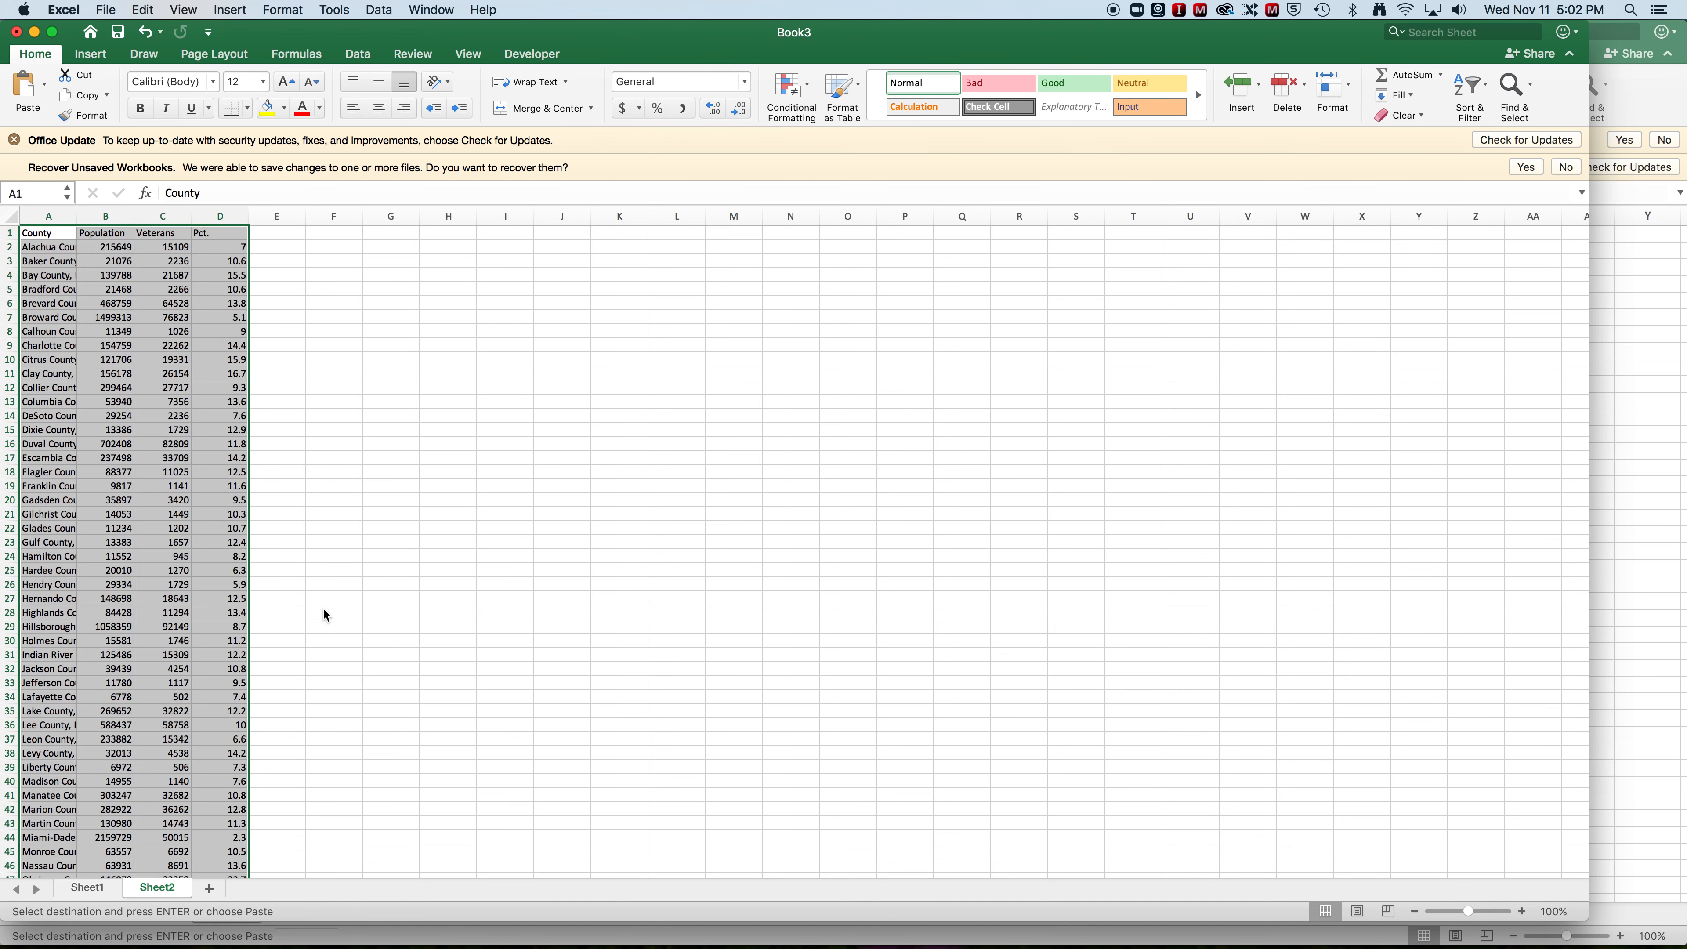
- Autofit the widths of columns A to D on the new sheet to their contents
{"action": "left_click_drag", "start_coordinate": [66, 217], "coordinate": [241, 218]}
{"action": "left_click", "coordinate": [243, 217]}
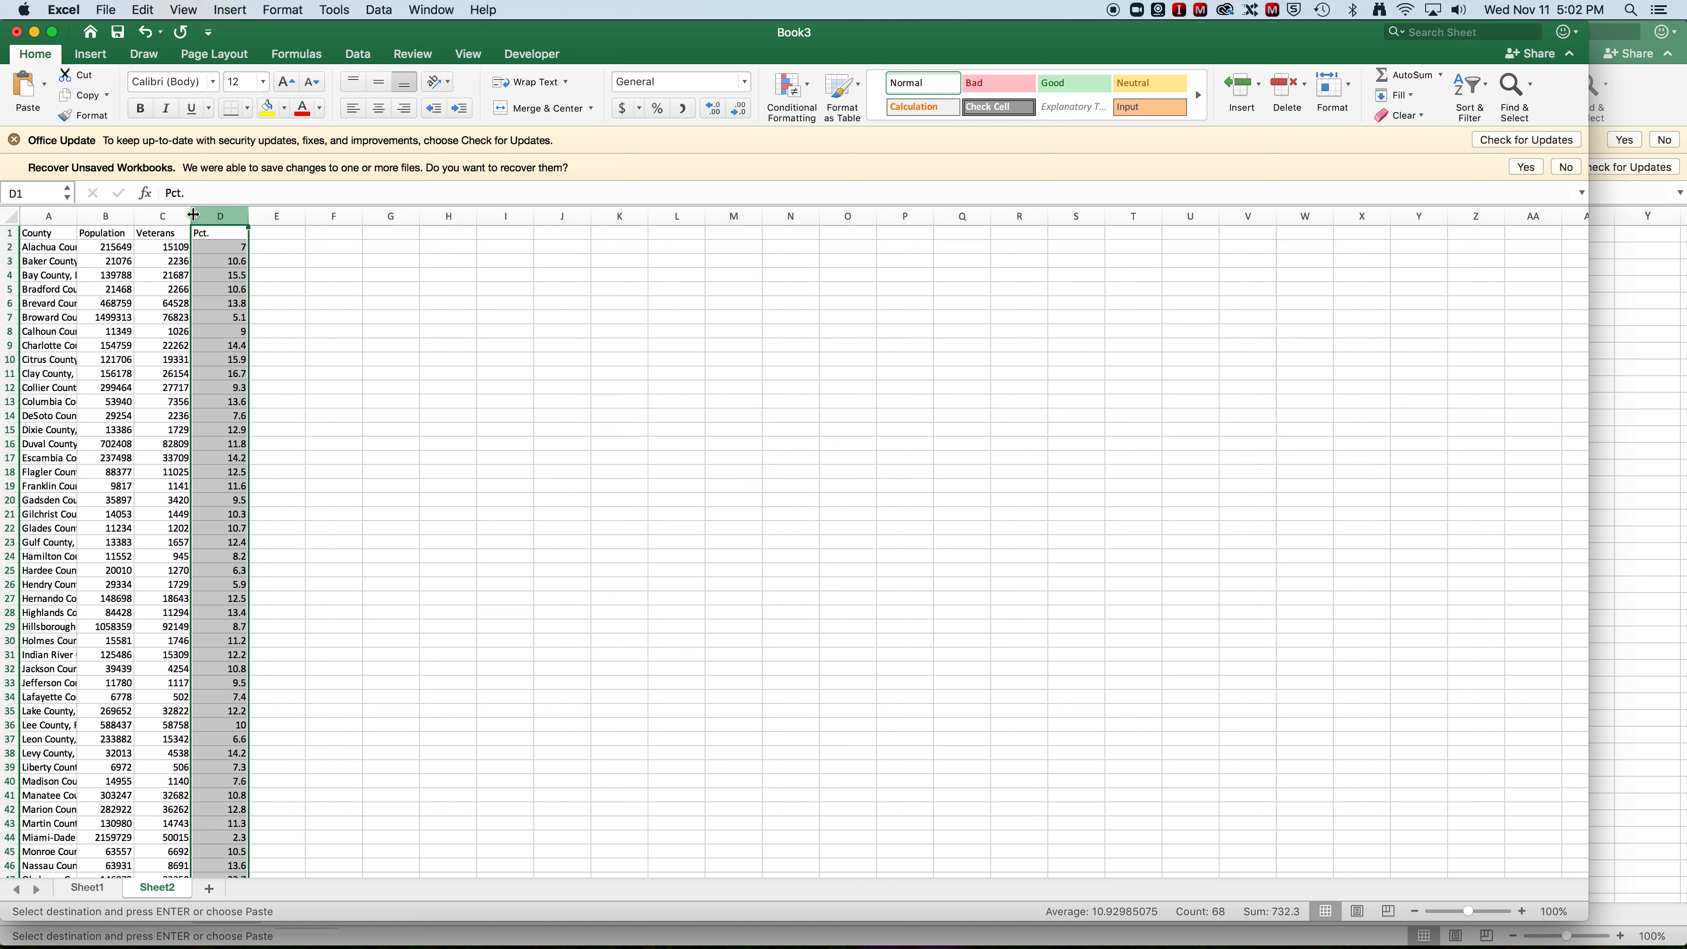
{"action": "left_click_drag", "start_coordinate": [70, 217], "coordinate": [241, 213]}
{"action": "left_click", "coordinate": [248, 213]}
{"action": "double_click", "coordinate": [249, 213]}
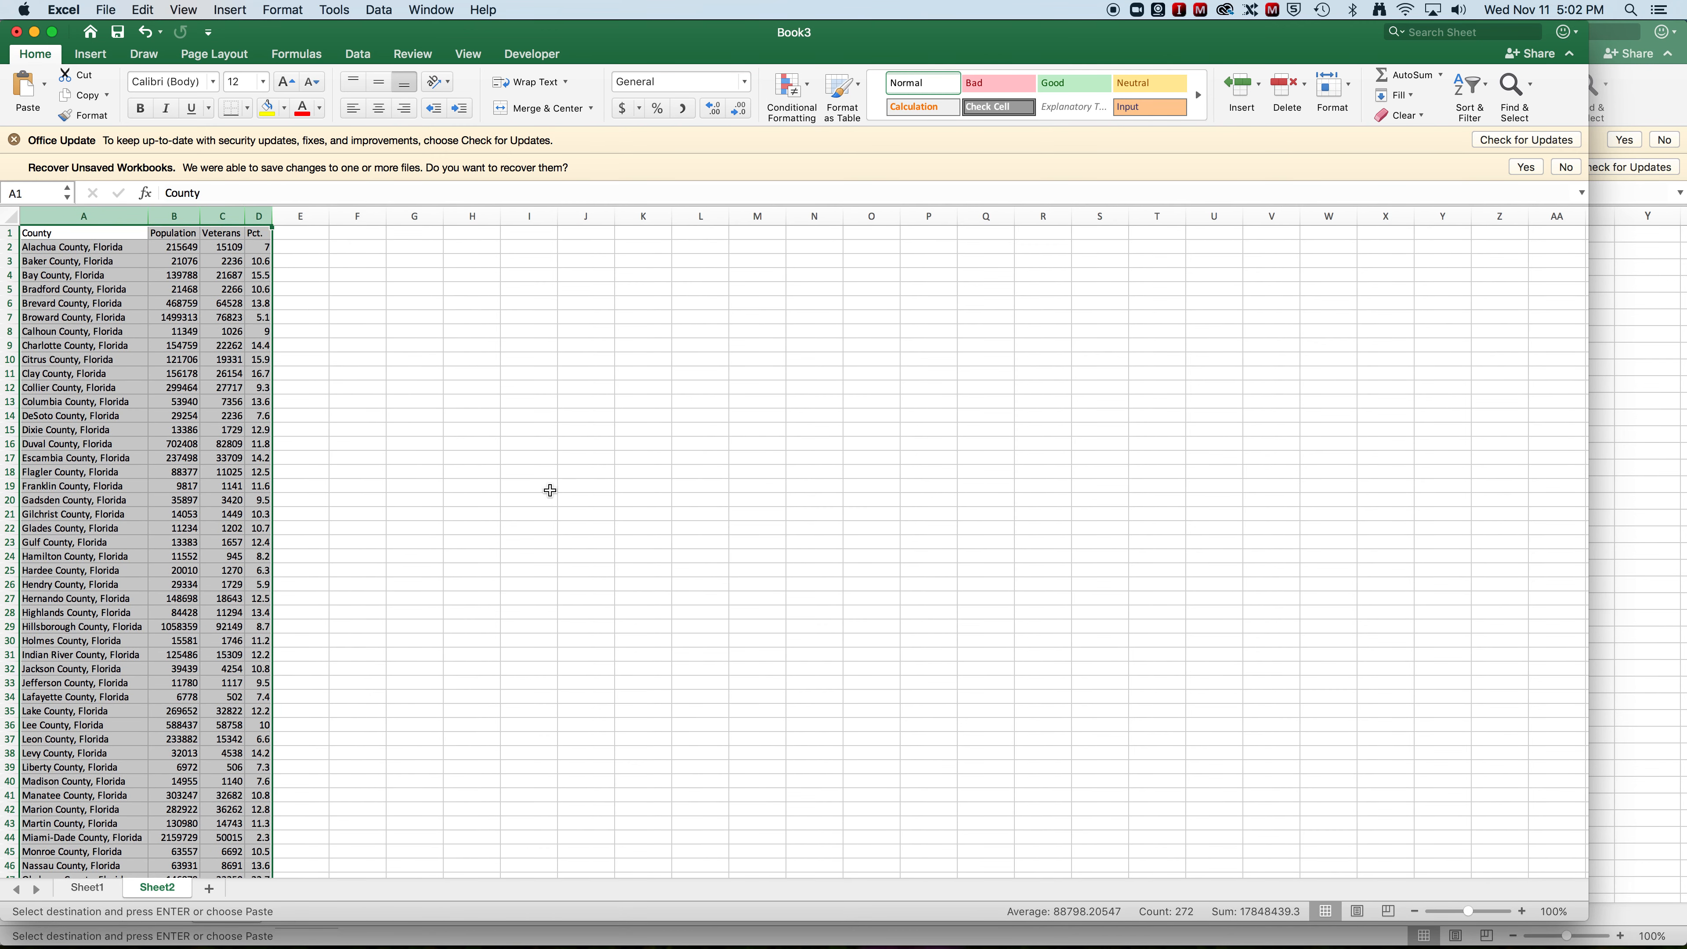
- Zoom the new sheet to 150% and review the copied county rows down to Washington County
{"action": "left_click", "coordinate": [1522, 911]}
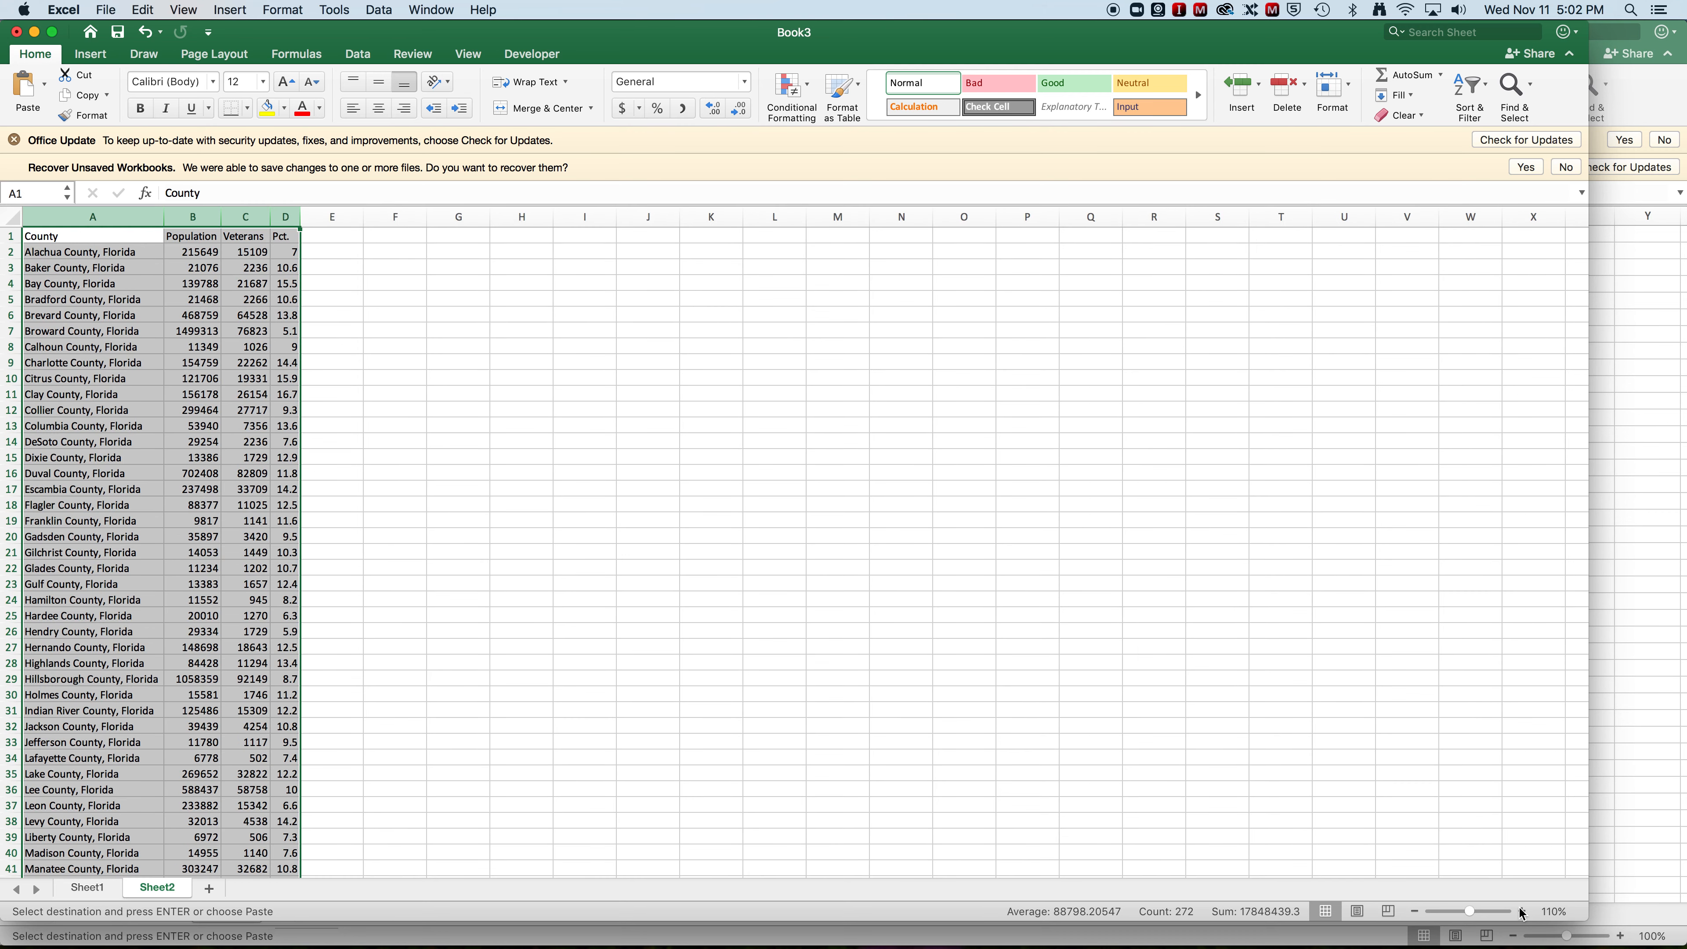
{"action": "left_click", "coordinate": [1522, 911]}
{"action": "left_click", "coordinate": [1522, 911]}
{"action": "left_click", "coordinate": [1522, 911]}
{"action": "left_click", "coordinate": [1522, 911]}
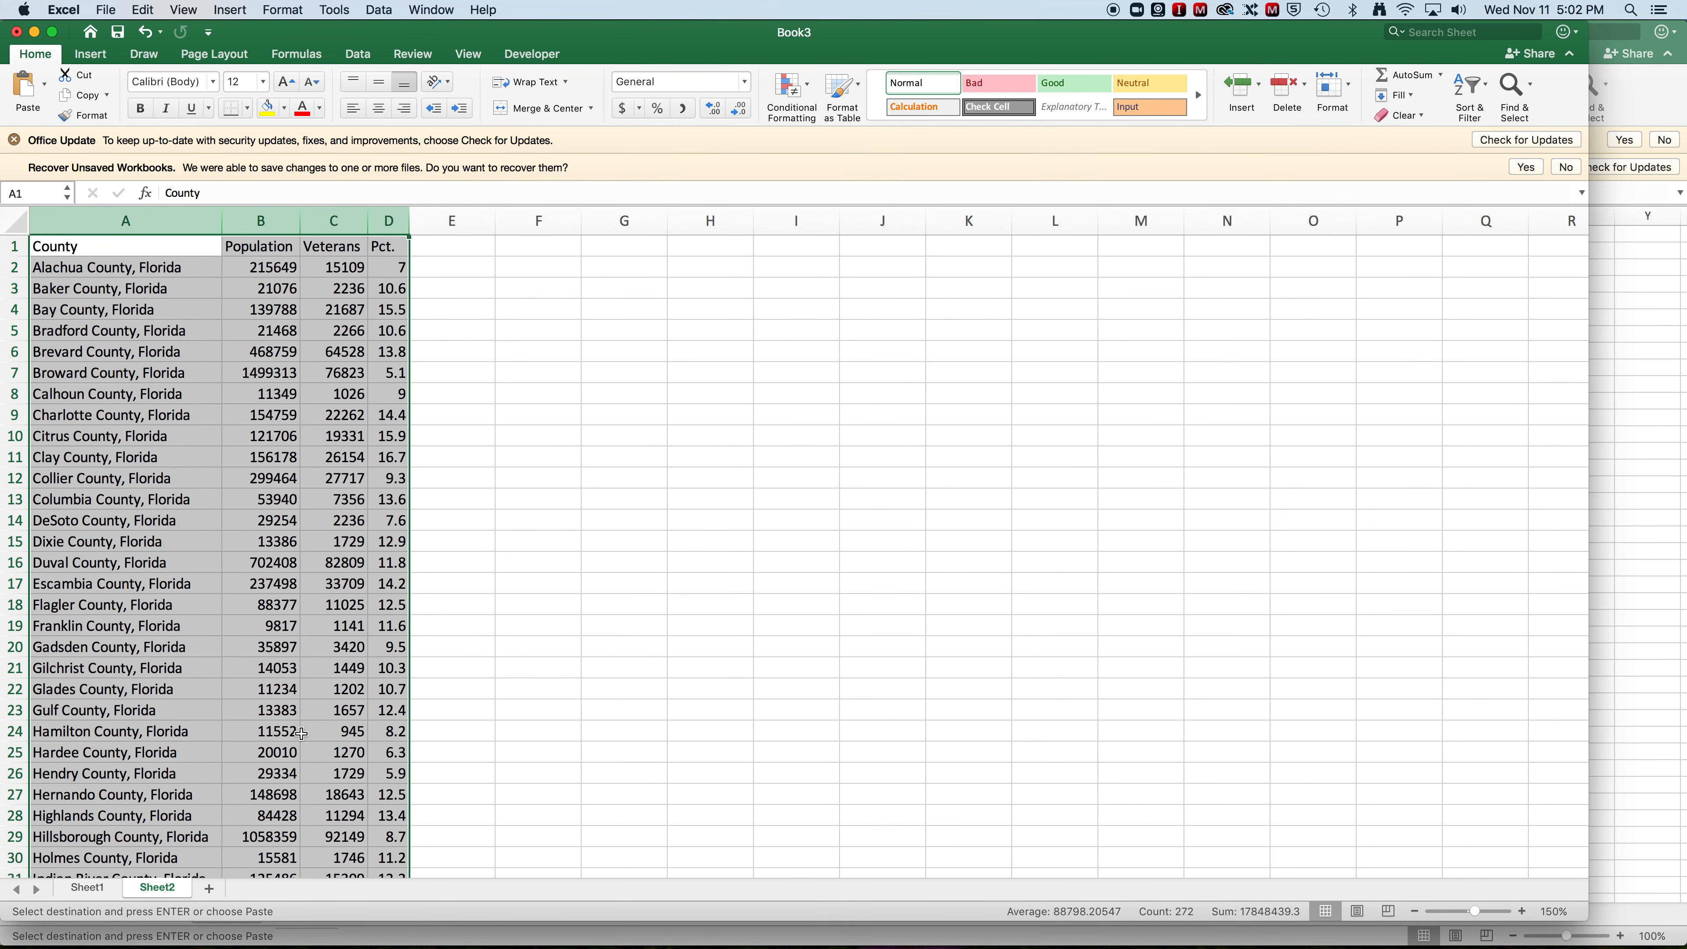
{"action": "scroll", "coordinate": [301, 733], "scroll_direction": "down", "scroll_amount": 7}
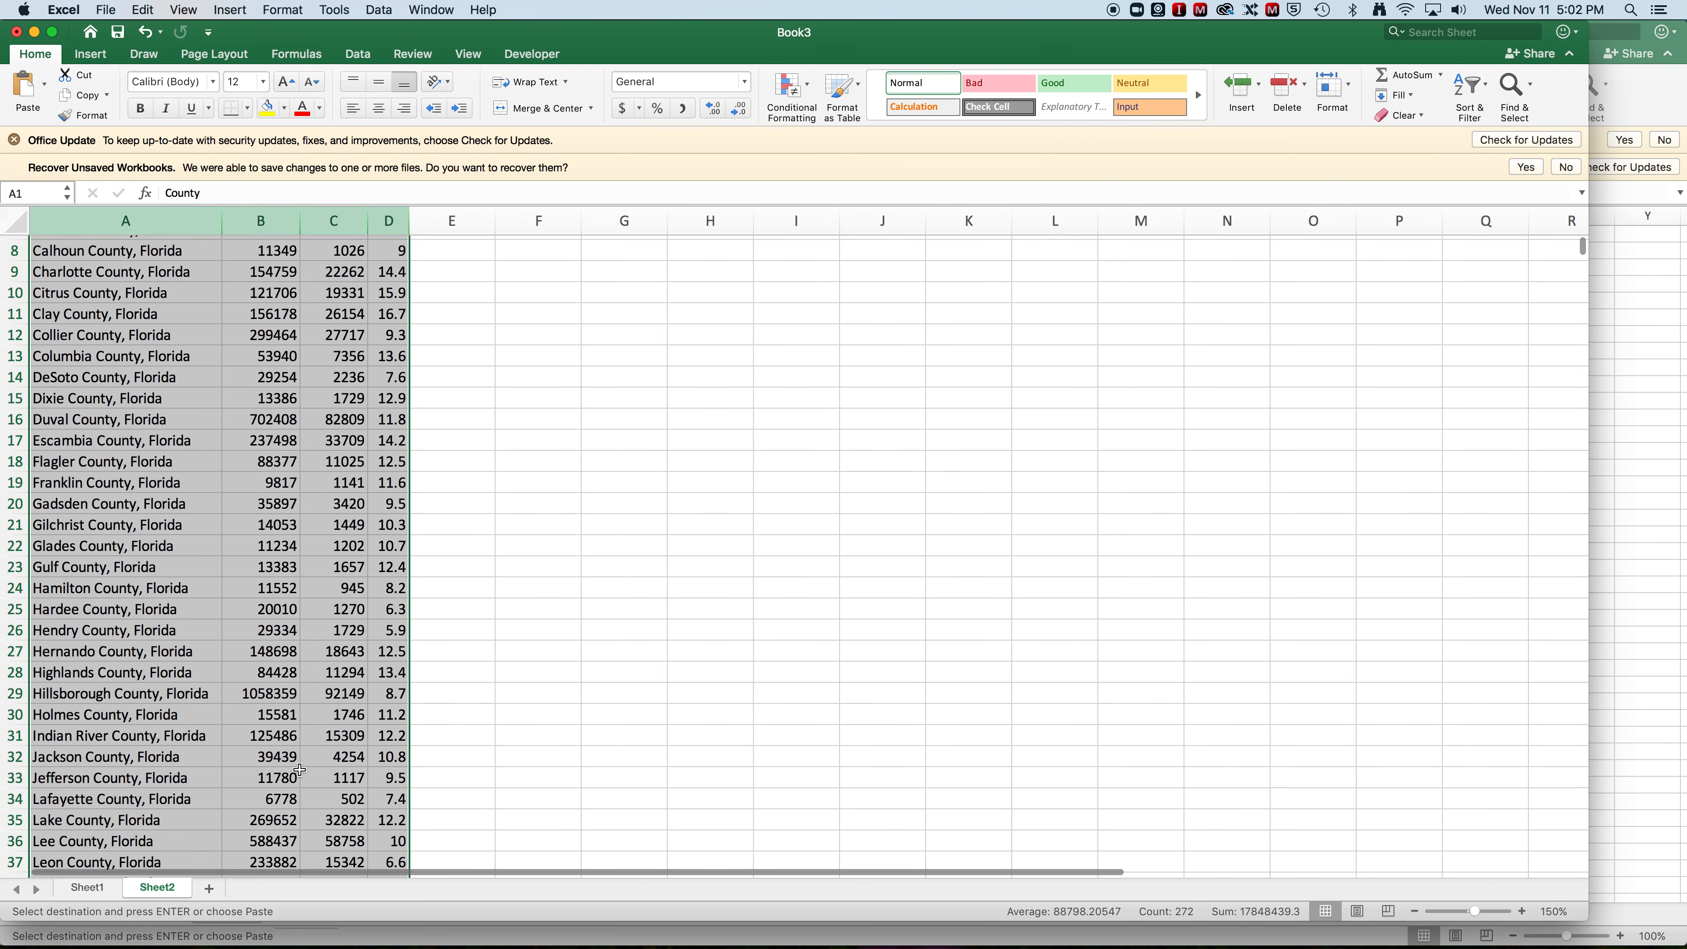
{"action": "scroll", "coordinate": [299, 770], "scroll_direction": "down", "scroll_amount": 13}
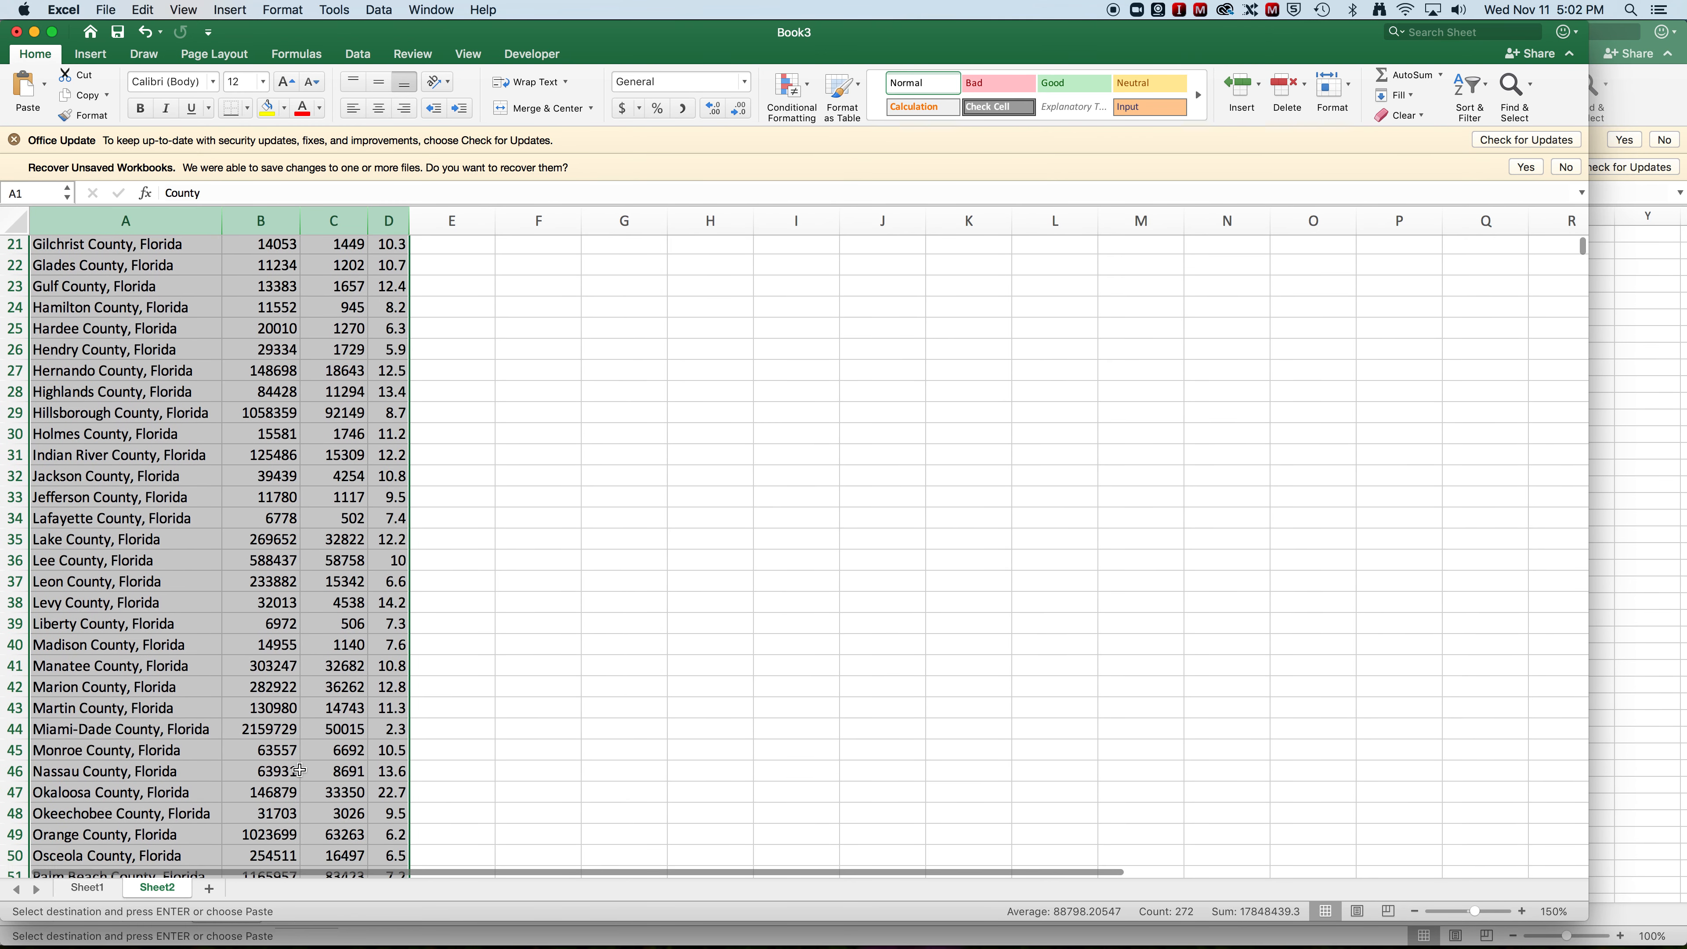
{"action": "scroll", "coordinate": [299, 770], "scroll_direction": "down", "scroll_amount": 3}
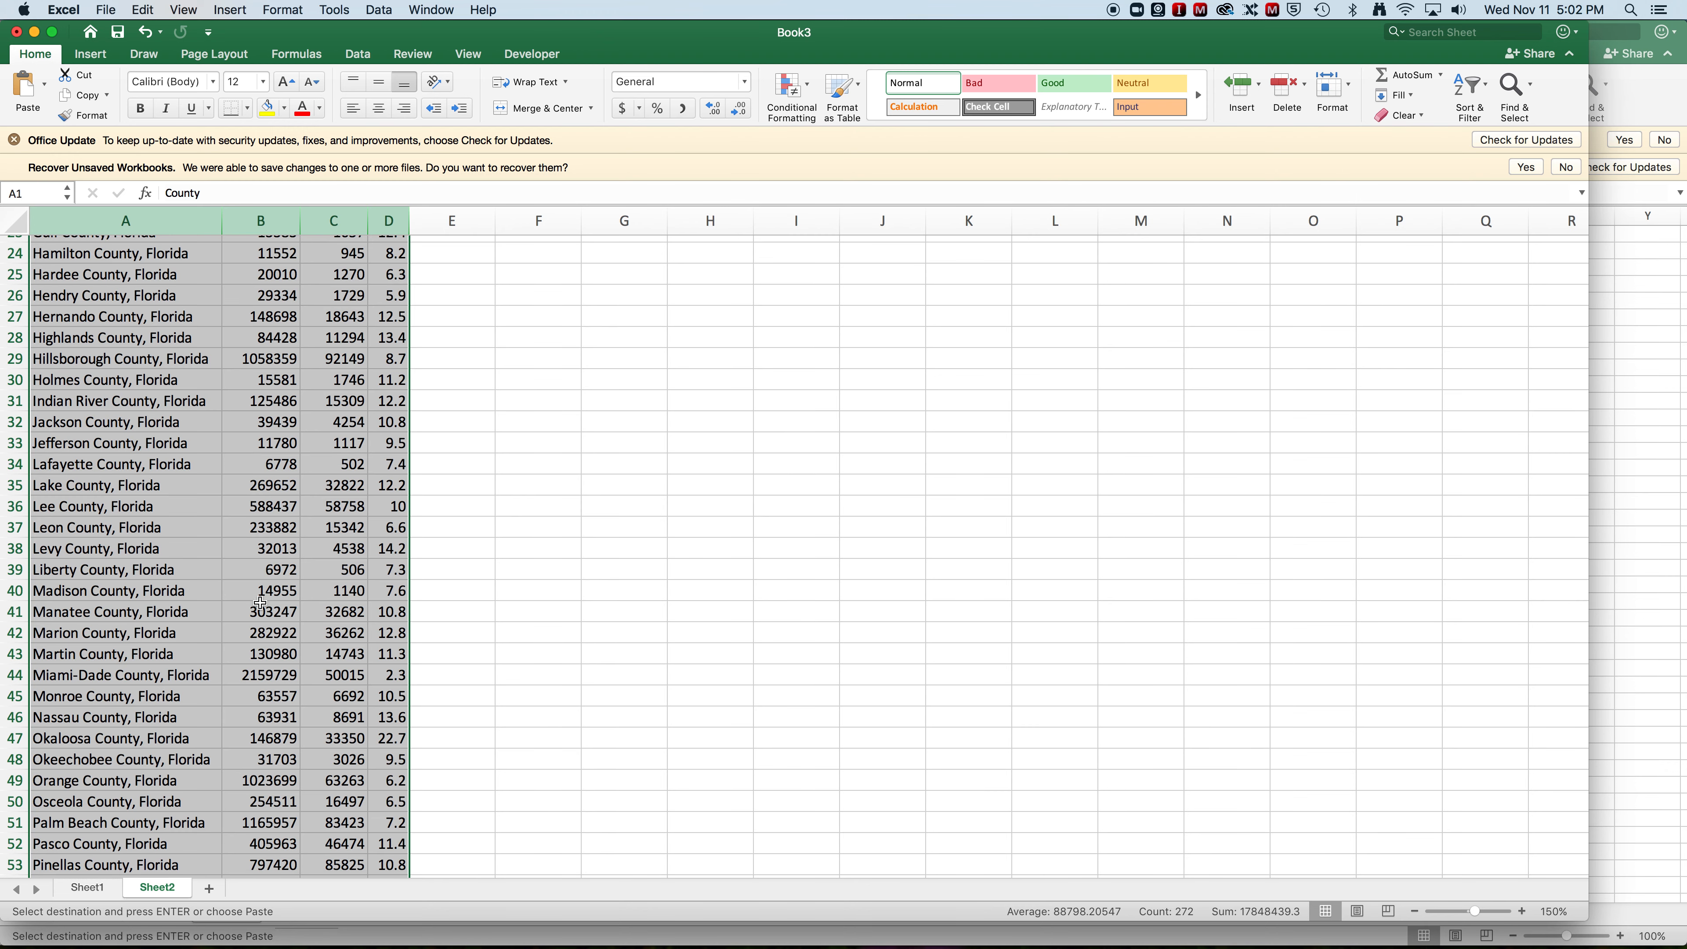
{"action": "scroll", "coordinate": [241, 753], "scroll_direction": "down", "scroll_amount": 17}
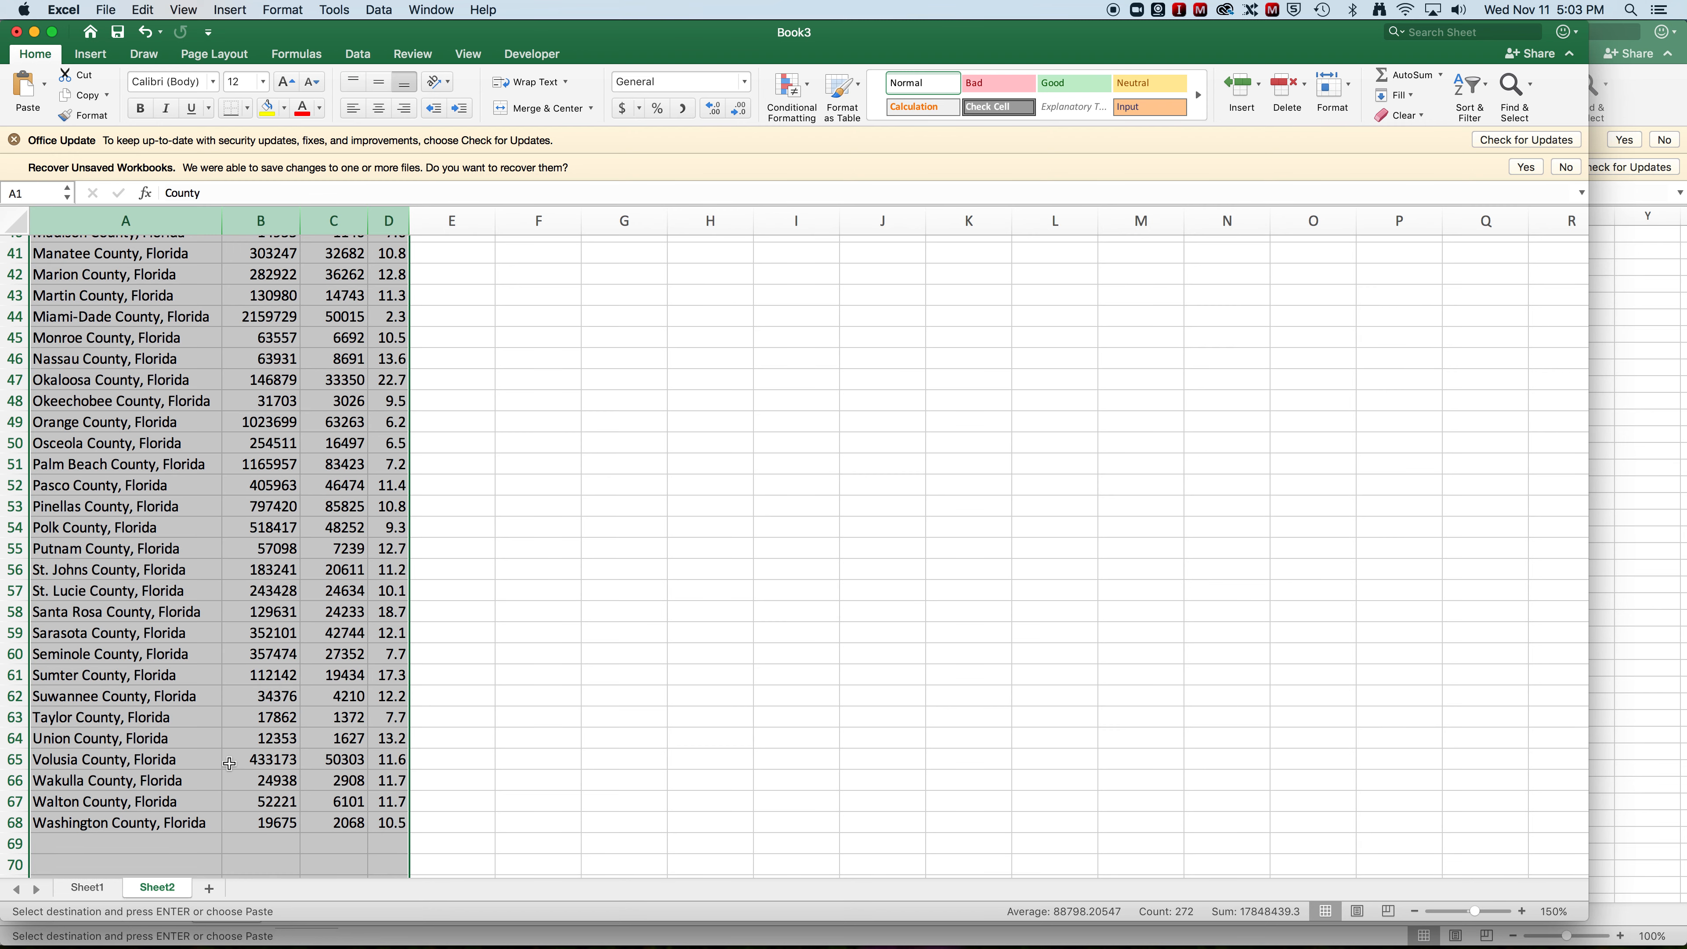
{"action": "scroll", "coordinate": [237, 748], "scroll_direction": "up", "scroll_amount": 20}
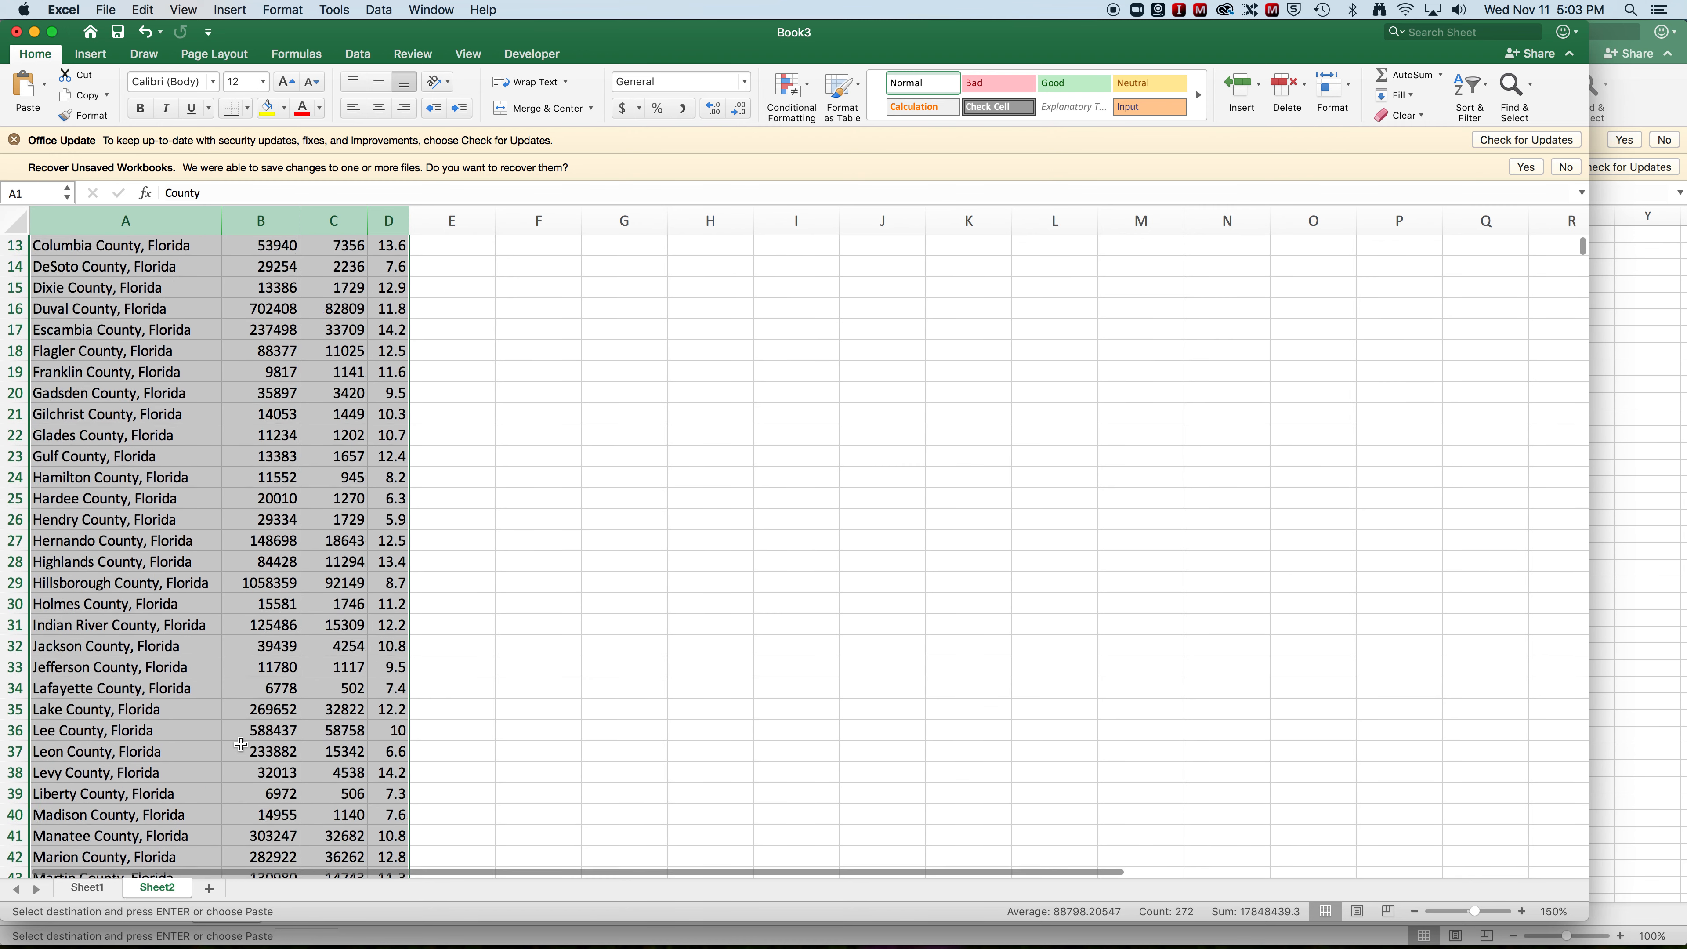
- Insert a blank column between the County and Population columns
{"action": "left_click", "coordinate": [242, 220]}
{"action": "right_click", "coordinate": [243, 222]}
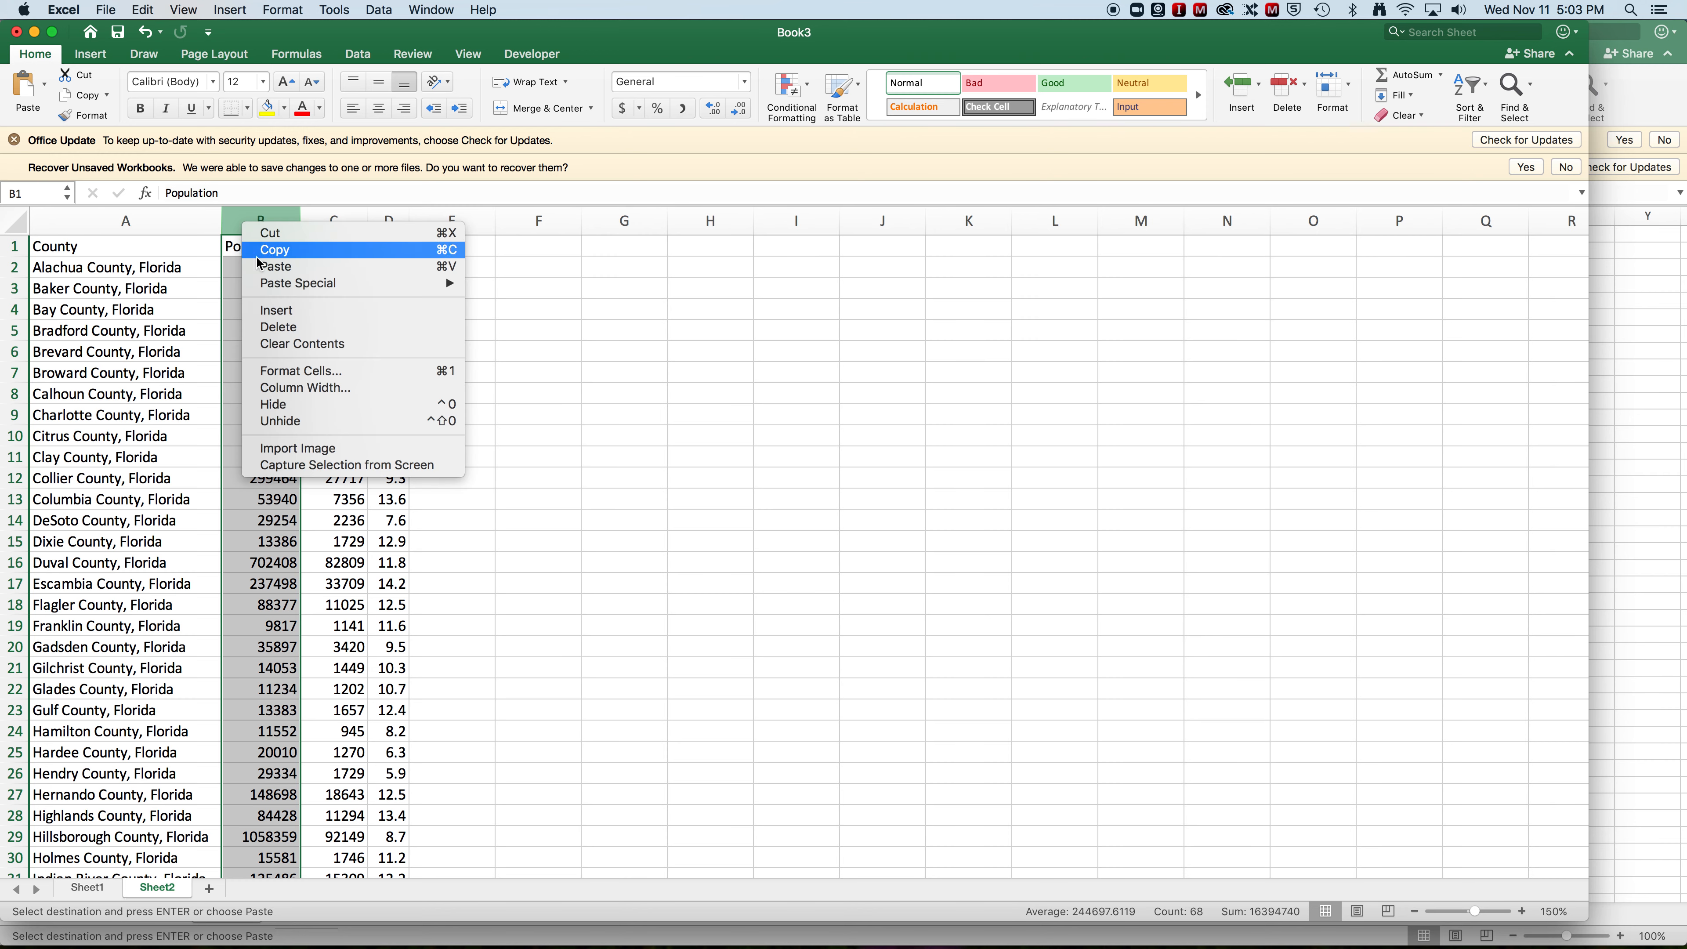
{"action": "left_click", "coordinate": [292, 312]}
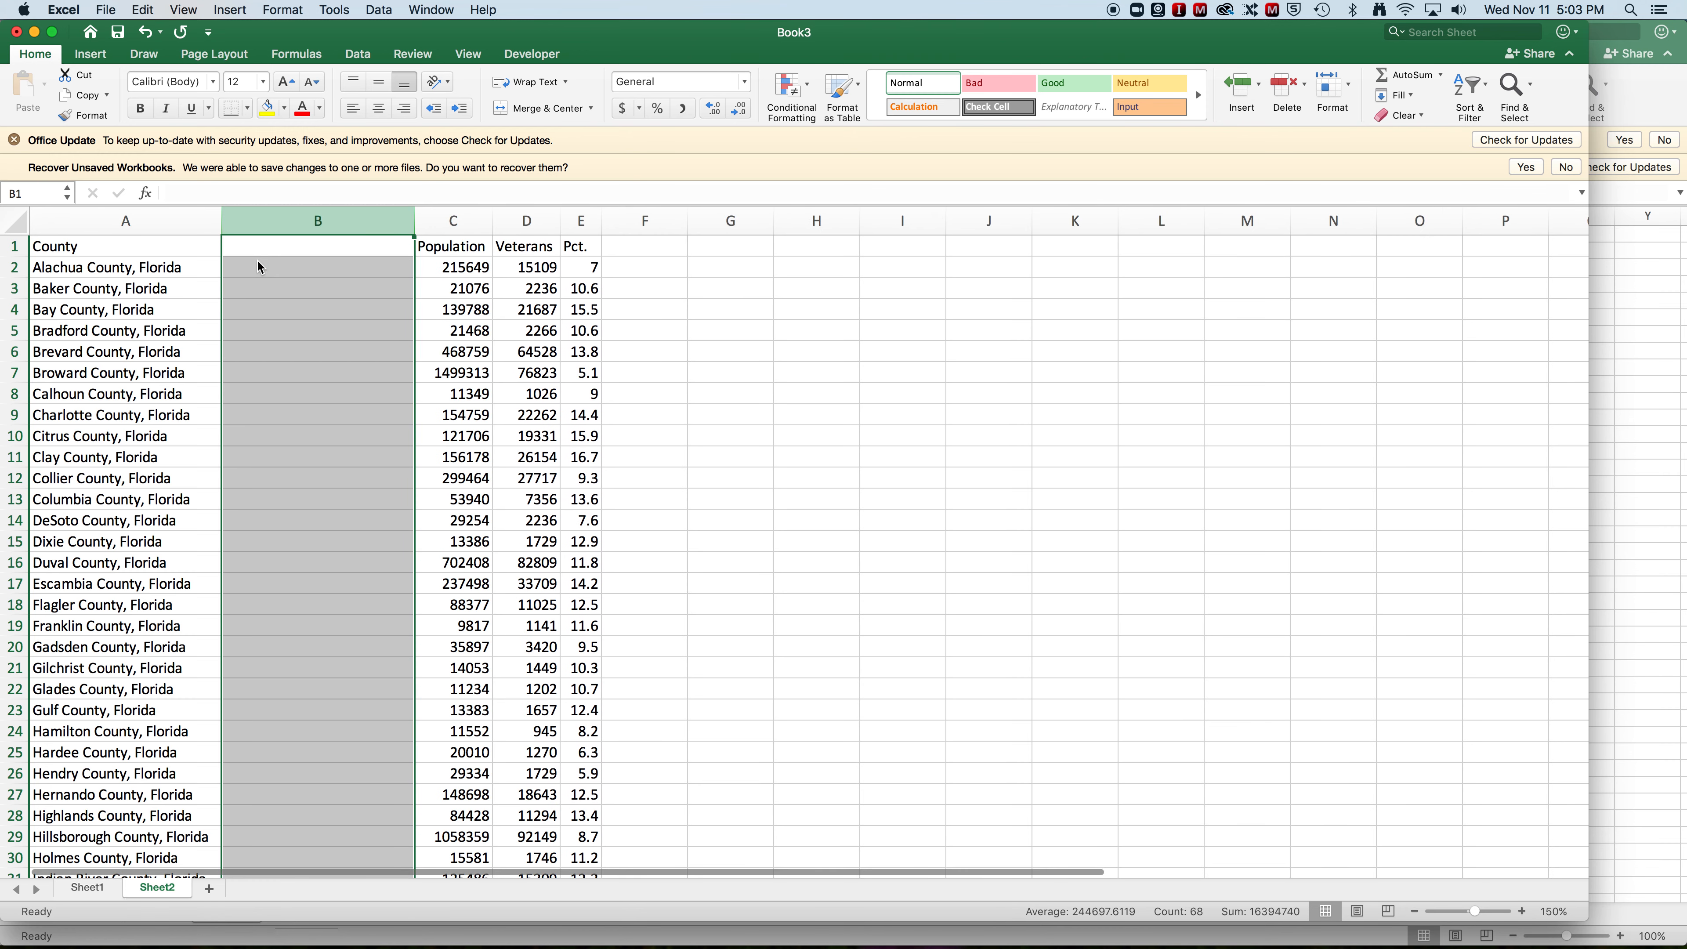
- Enter the header State in cell B1 and fill FL down column B for every county row
{"action": "left_click", "coordinate": [264, 247]}
{"action": "type", "text": "State"}
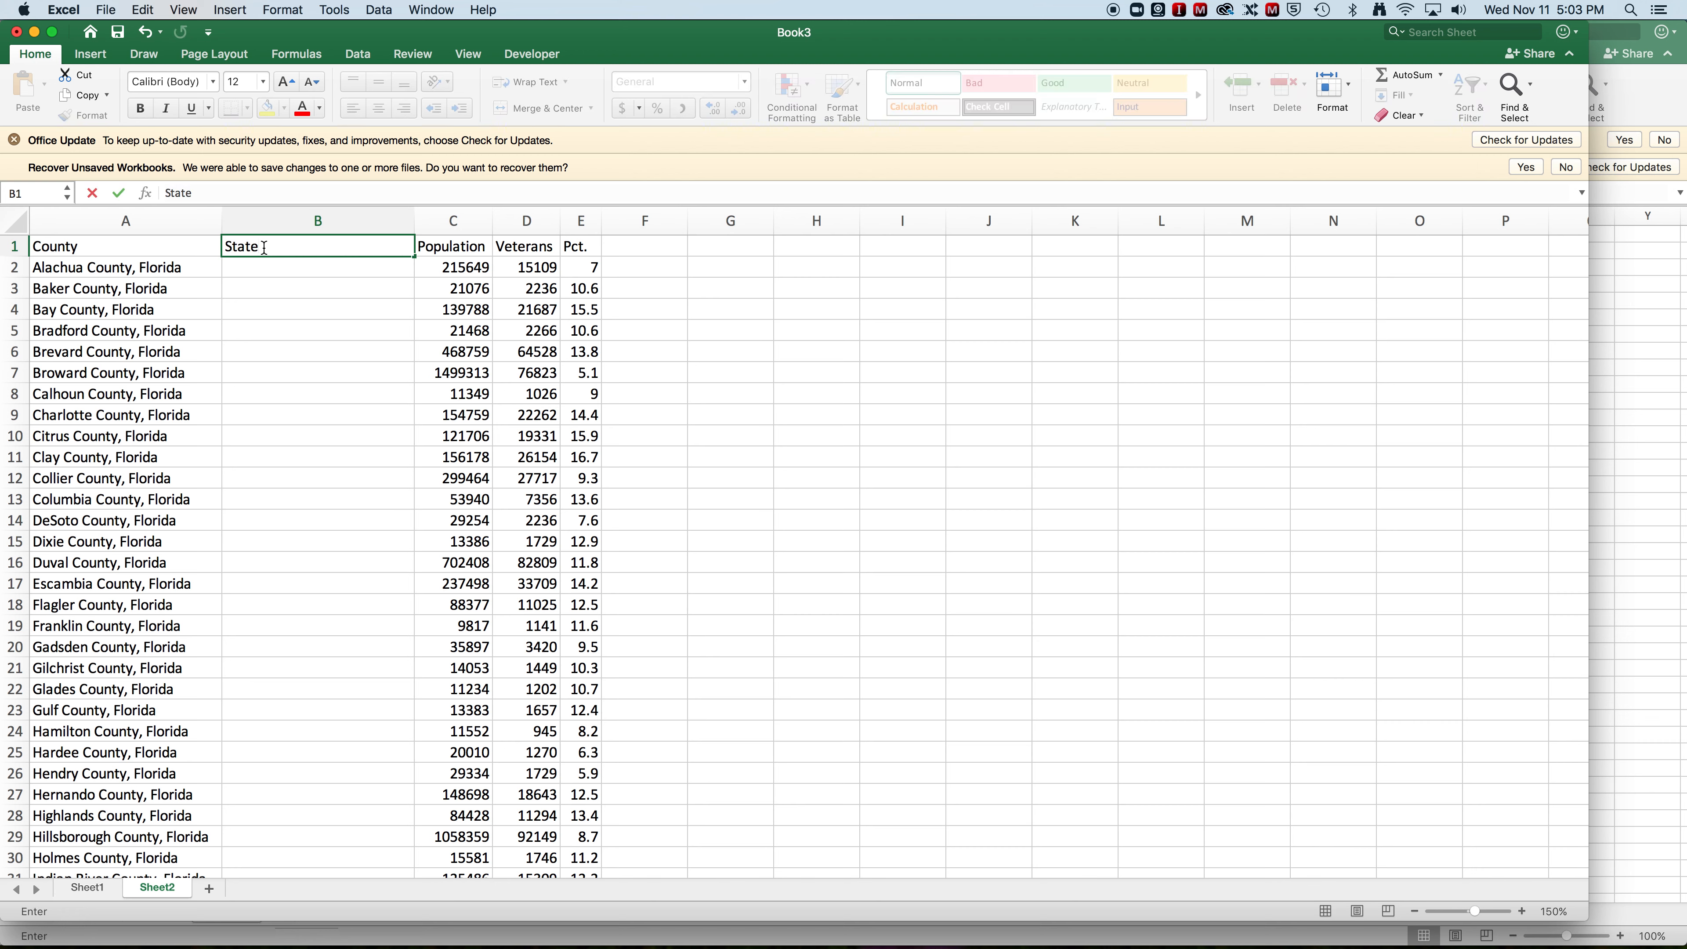
{"action": "key", "text": "Return"}
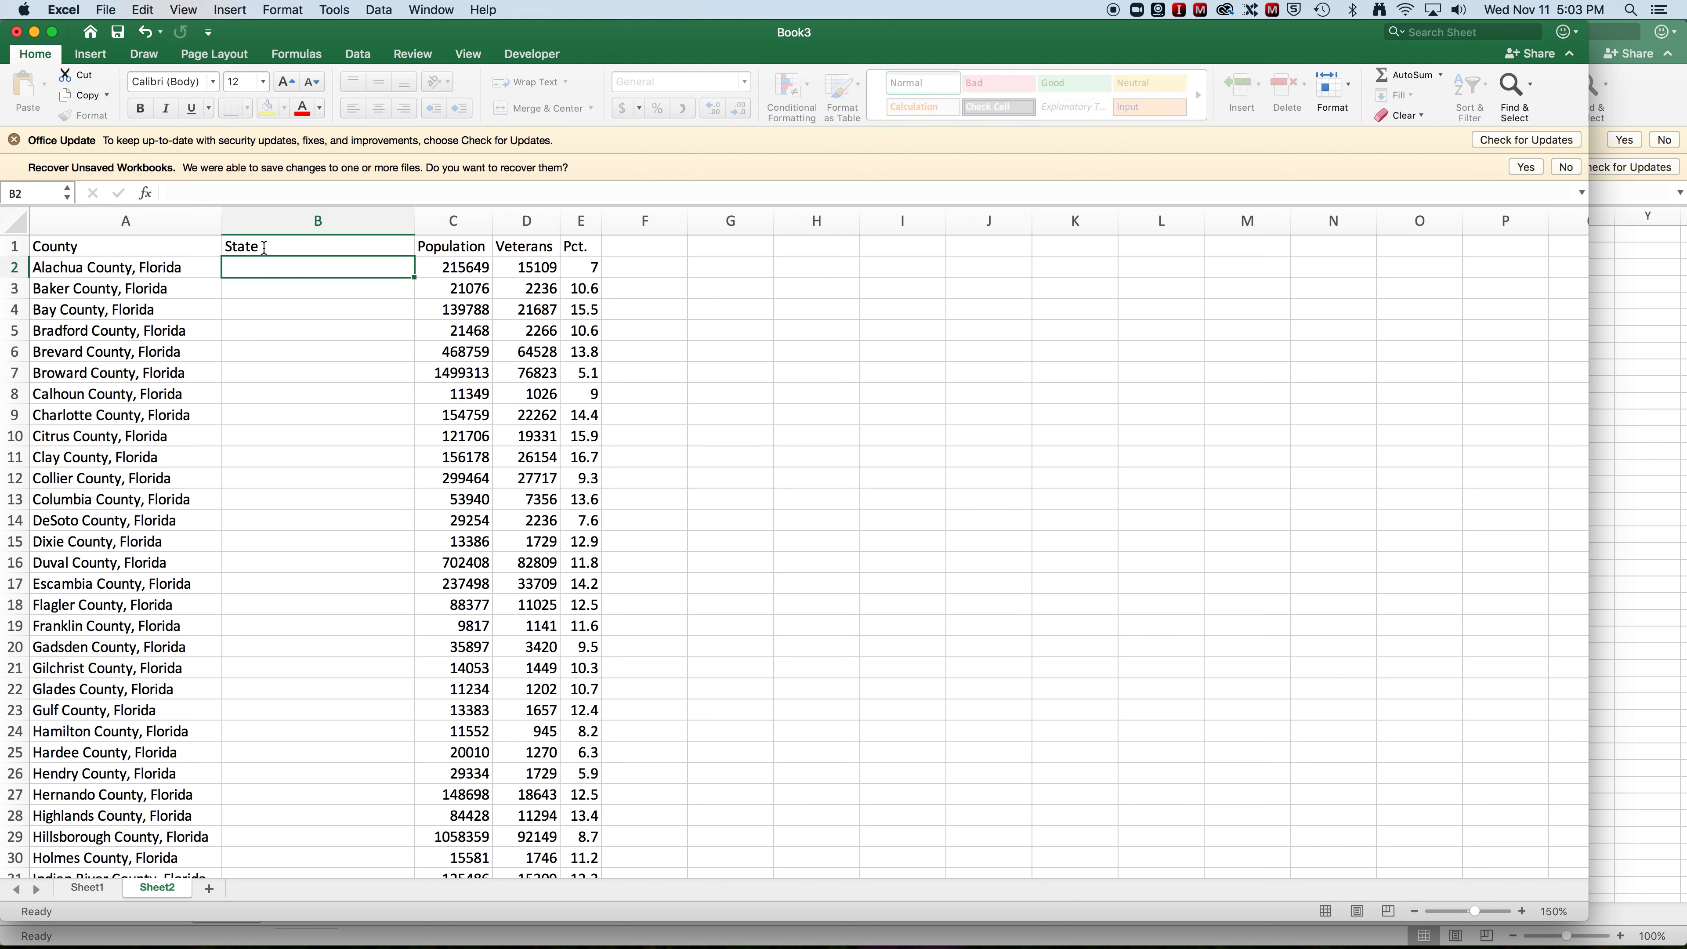
{"action": "type", "text": "Fl"}
{"action": "left_click", "coordinate": [342, 272]}
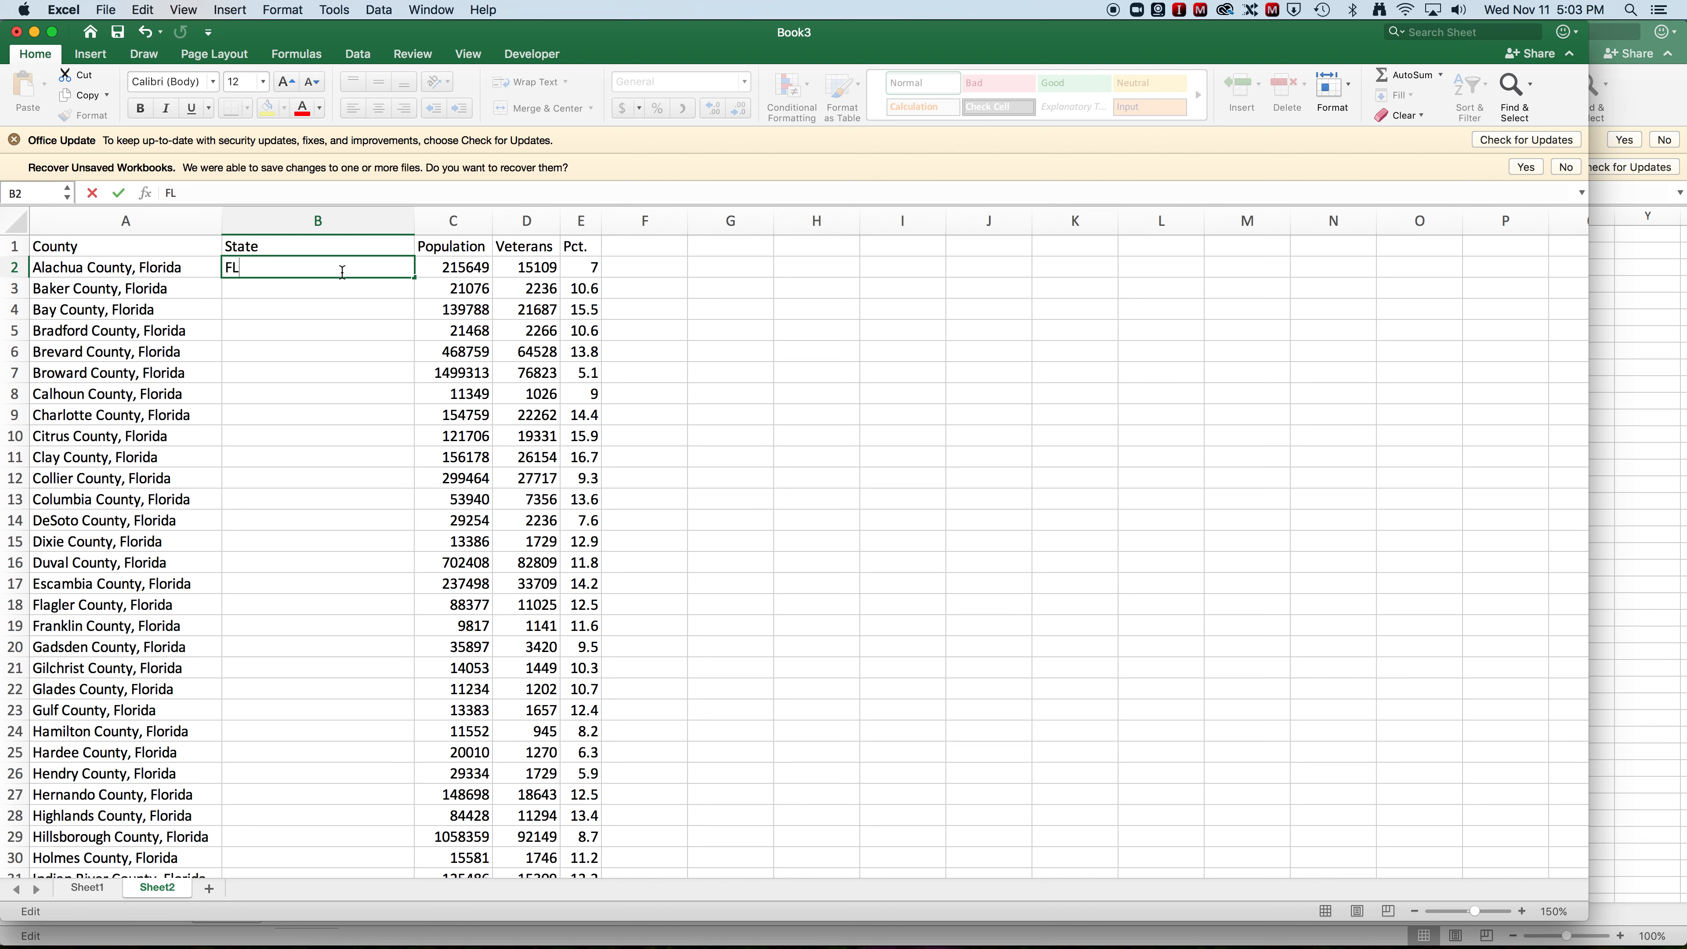
{"action": "double_click", "coordinate": [416, 276]}
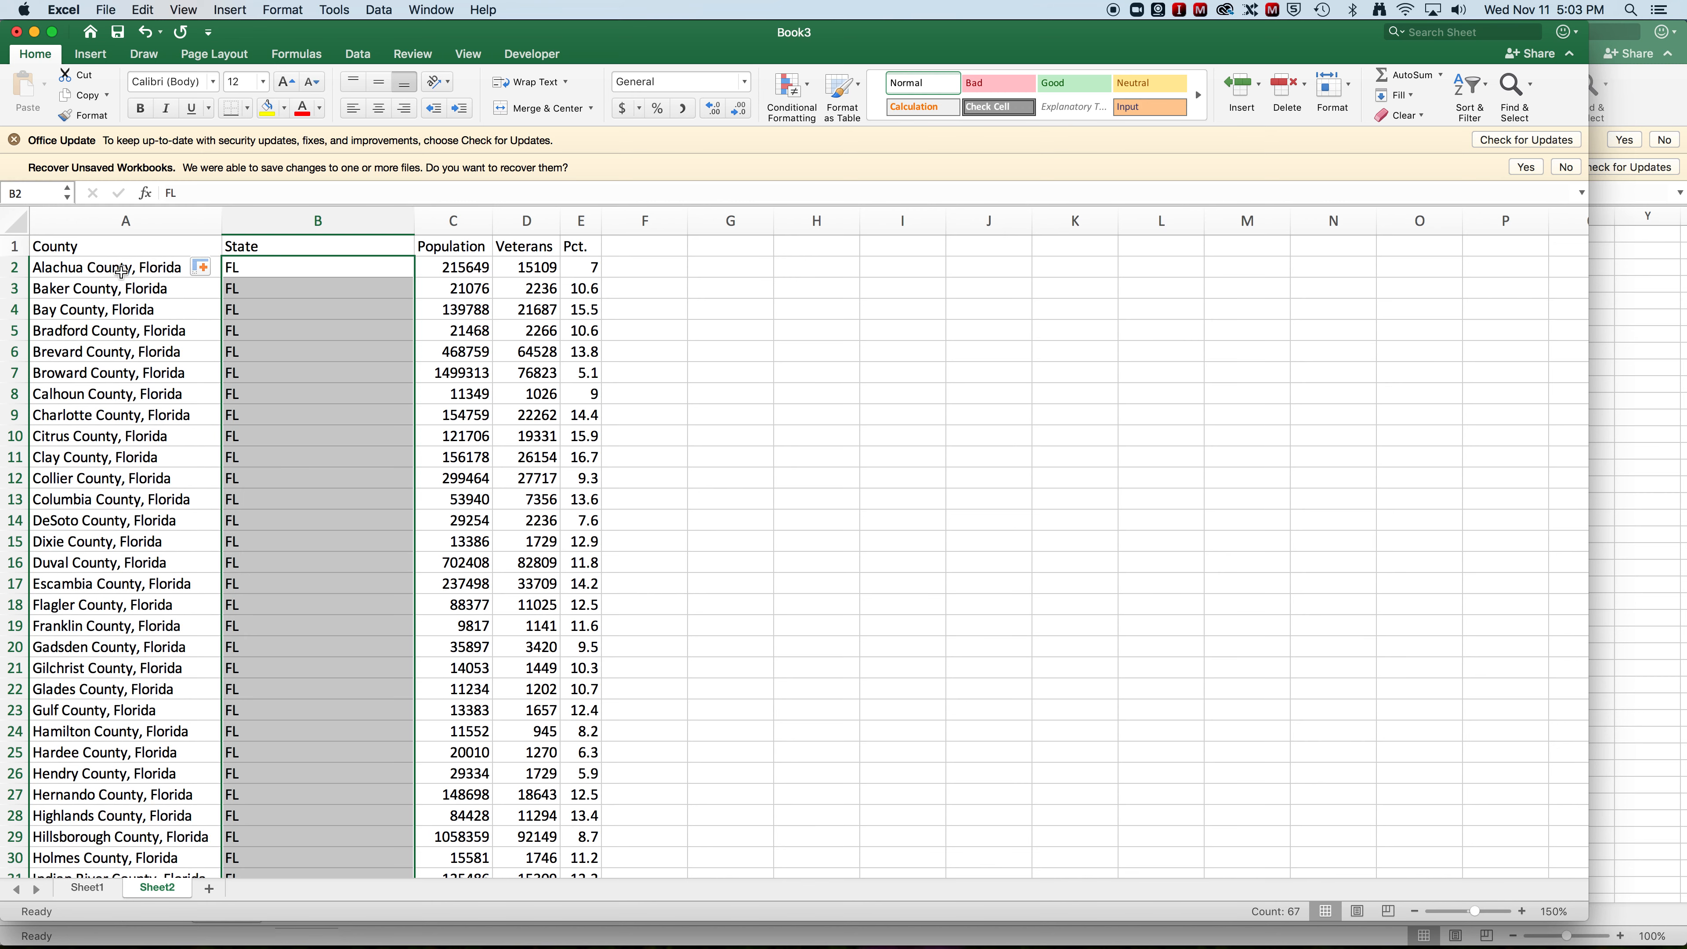
- Replace all occurrences of "County, Florida" in the sheet with nothing, leaving only the county names in column A
{"action": "left_click", "coordinate": [97, 245]}
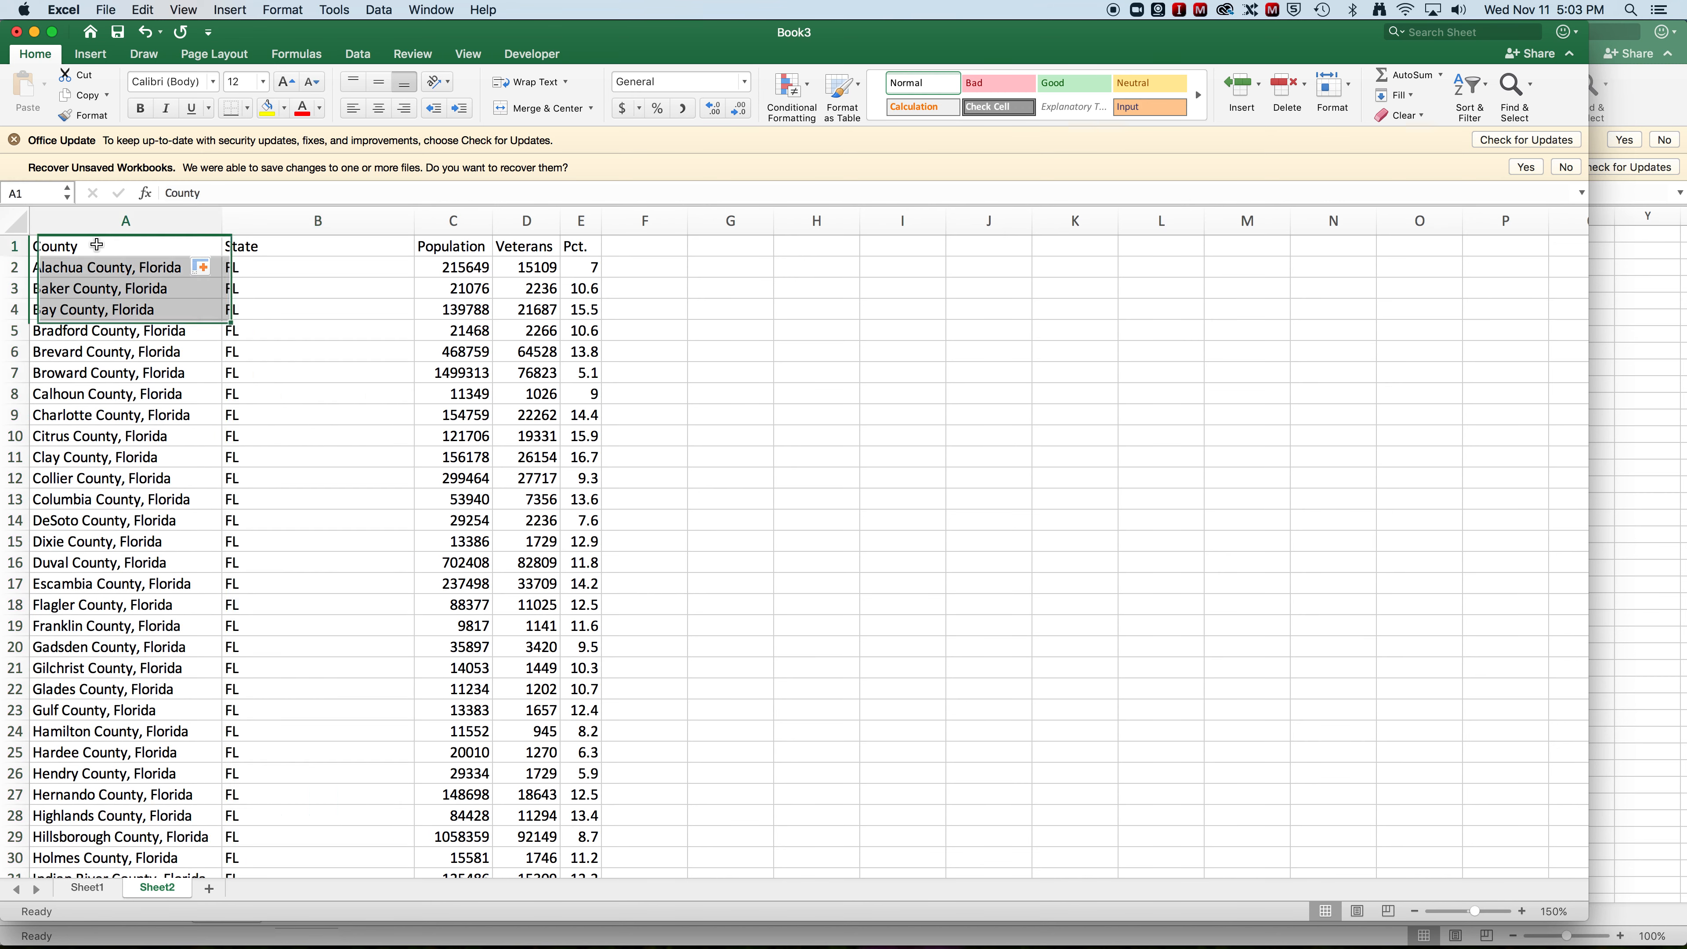
{"action": "left_click", "coordinate": [143, 9]}
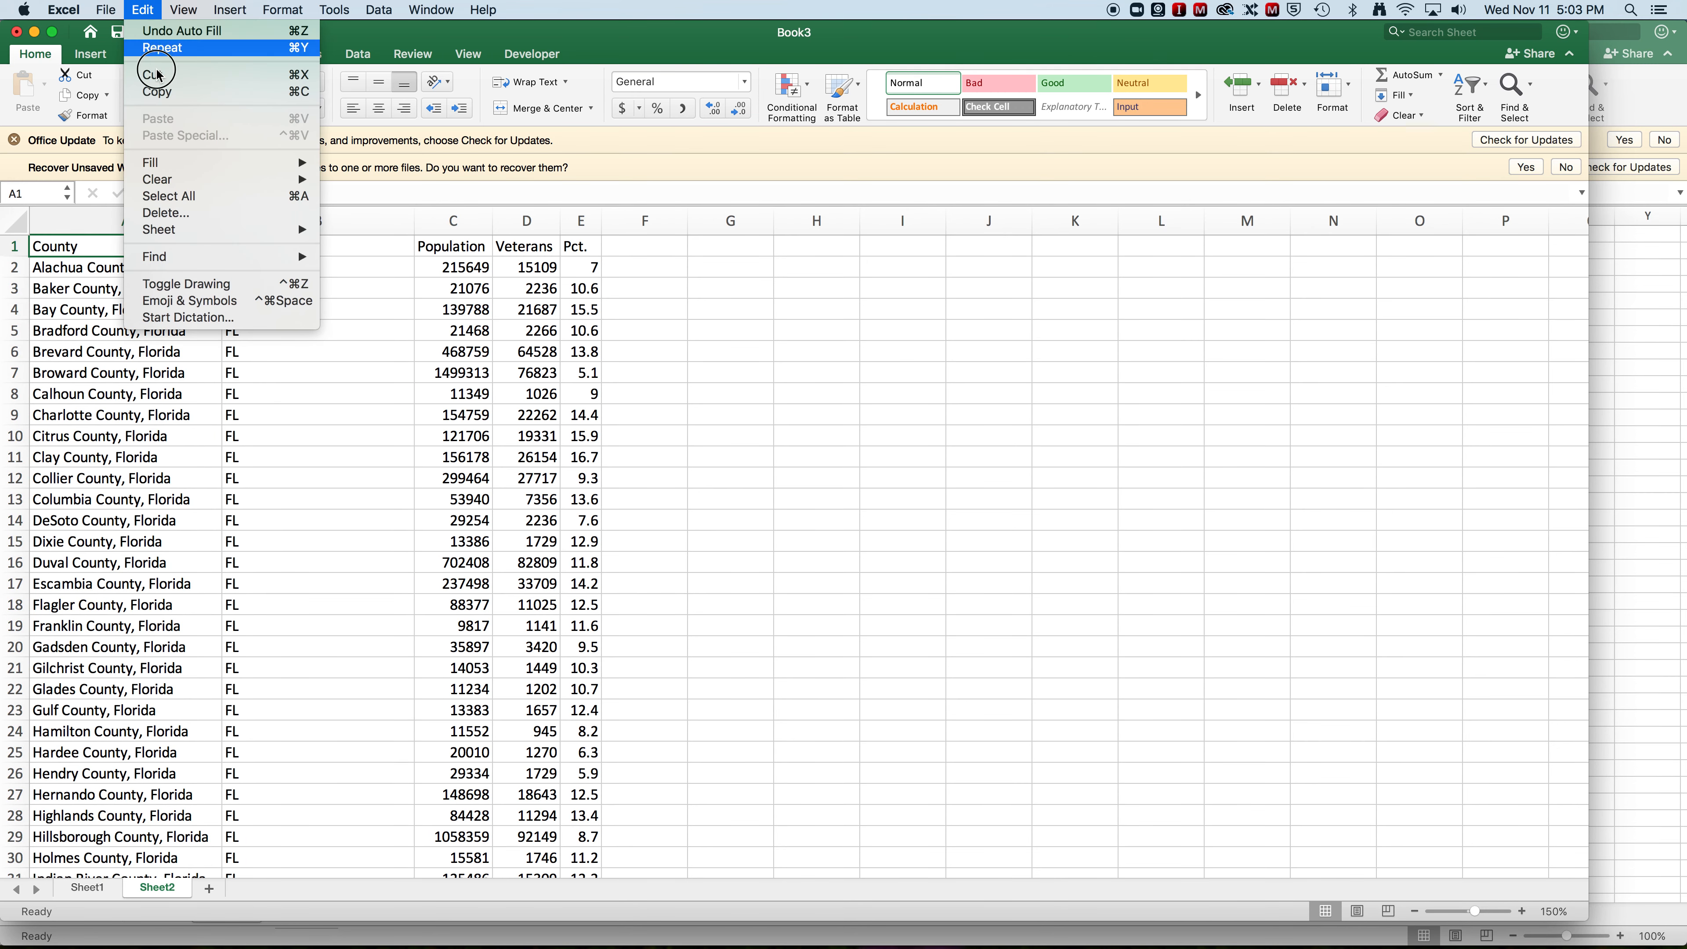
{"action": "mouse_move", "coordinate": [206, 177]}
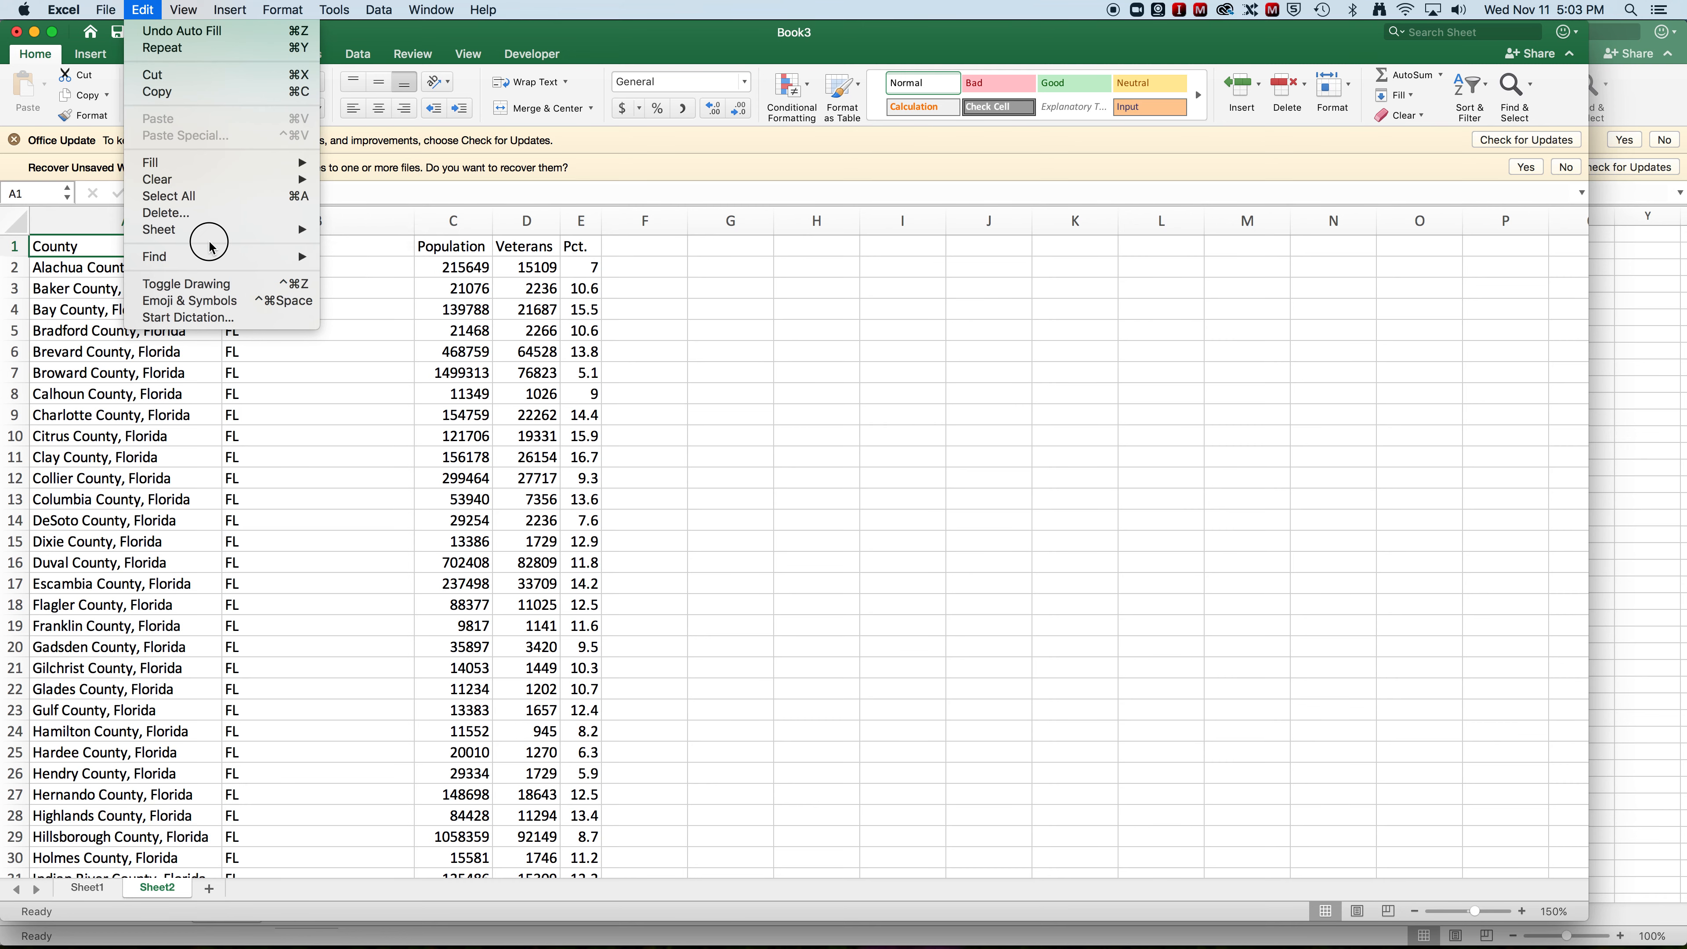
{"action": "mouse_move", "coordinate": [269, 264]}
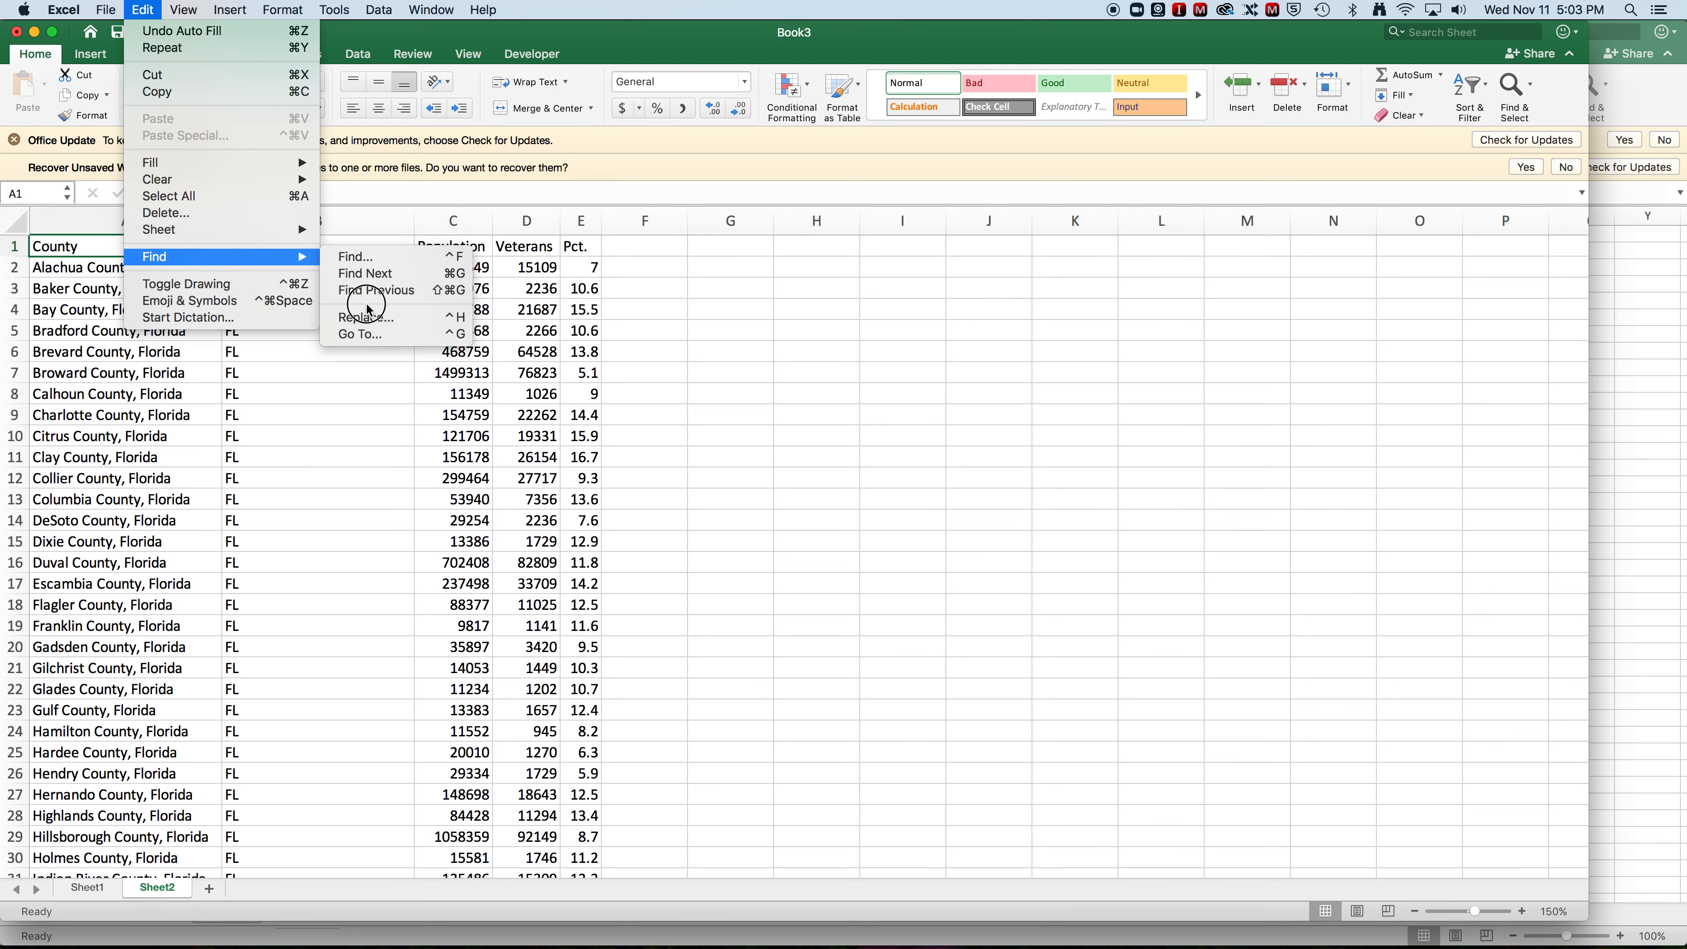
{"action": "left_click", "coordinate": [371, 317]}
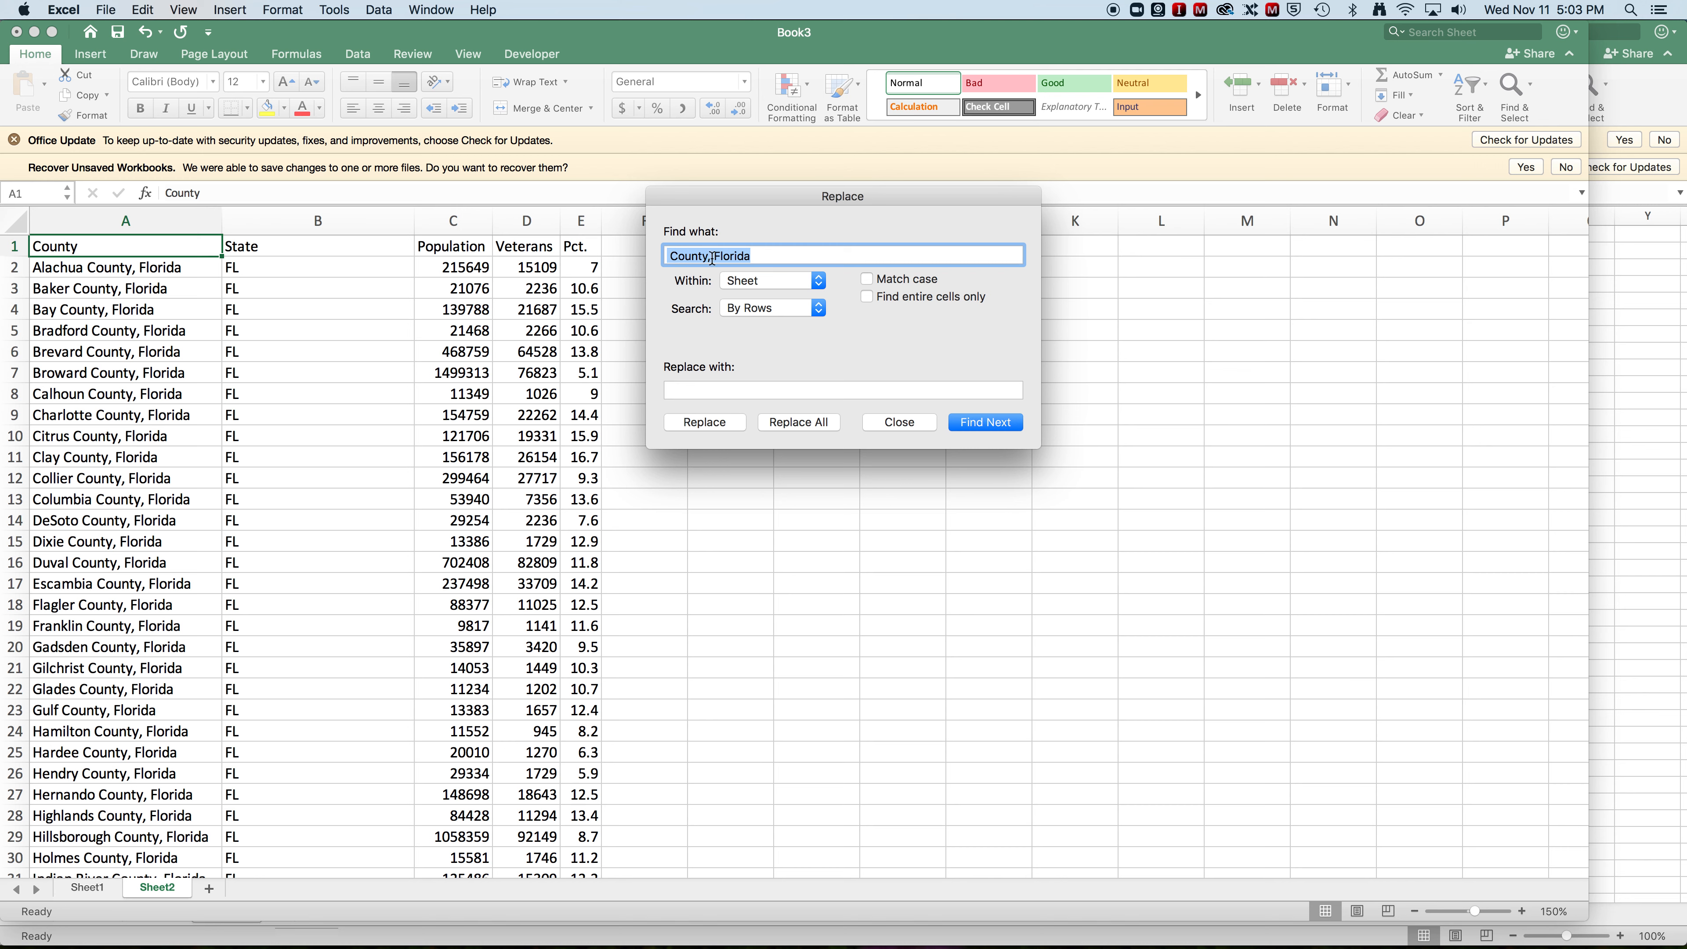
{"action": "left_click", "coordinate": [705, 390]}
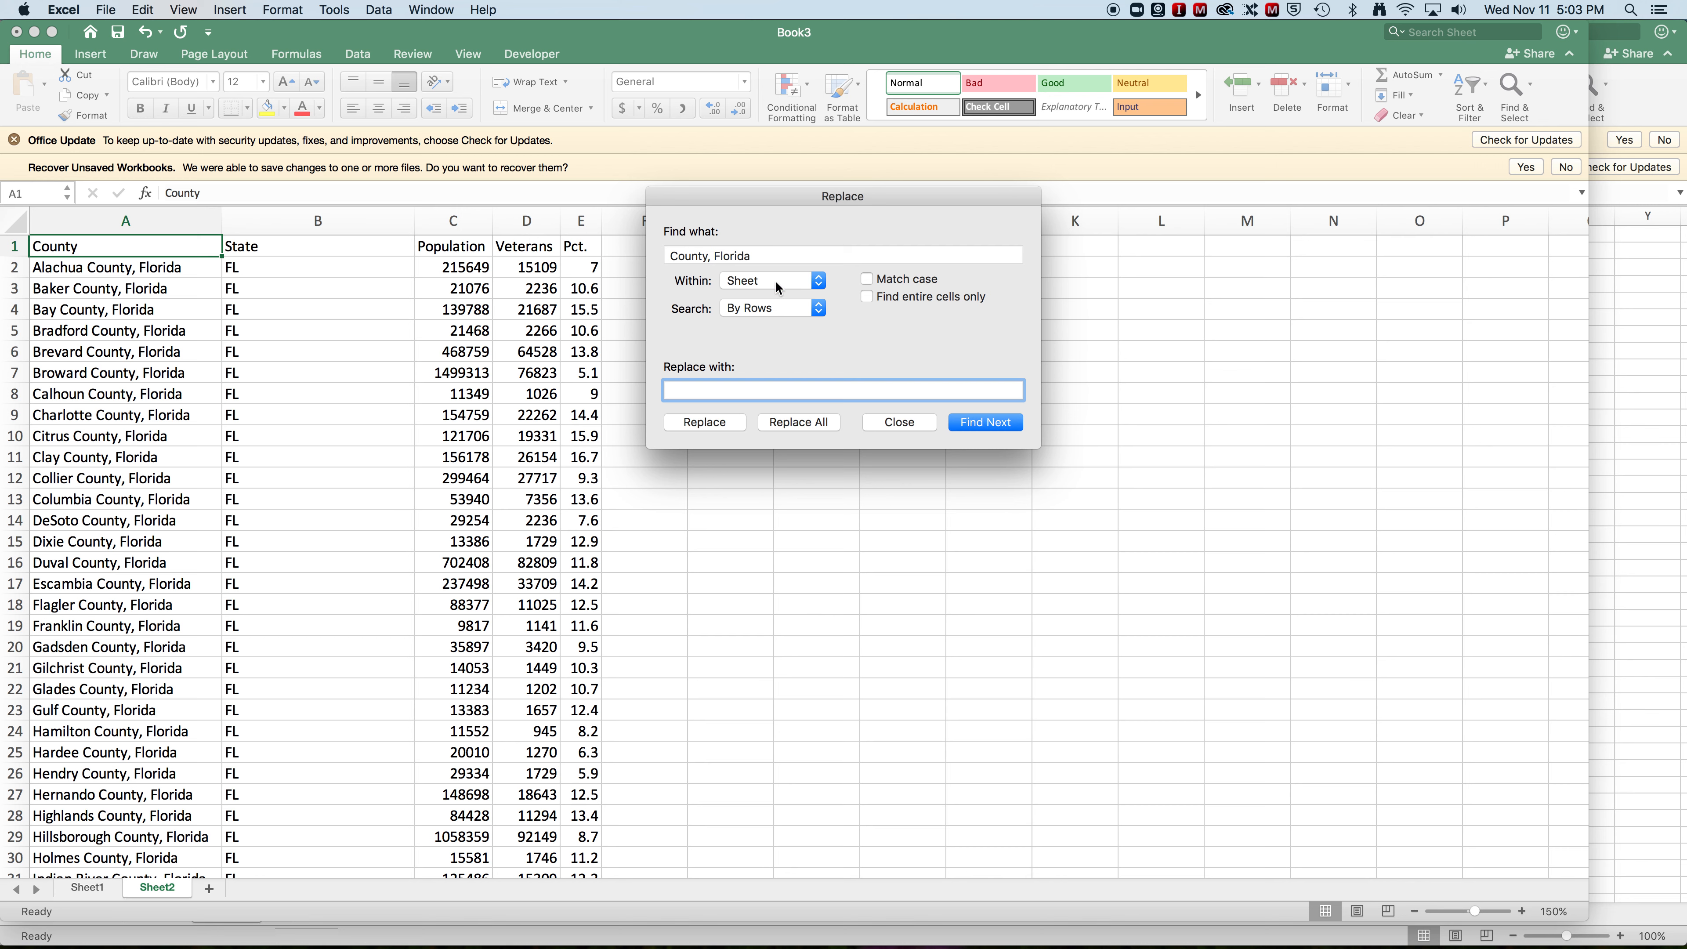
{"action": "left_click", "coordinate": [816, 425]}
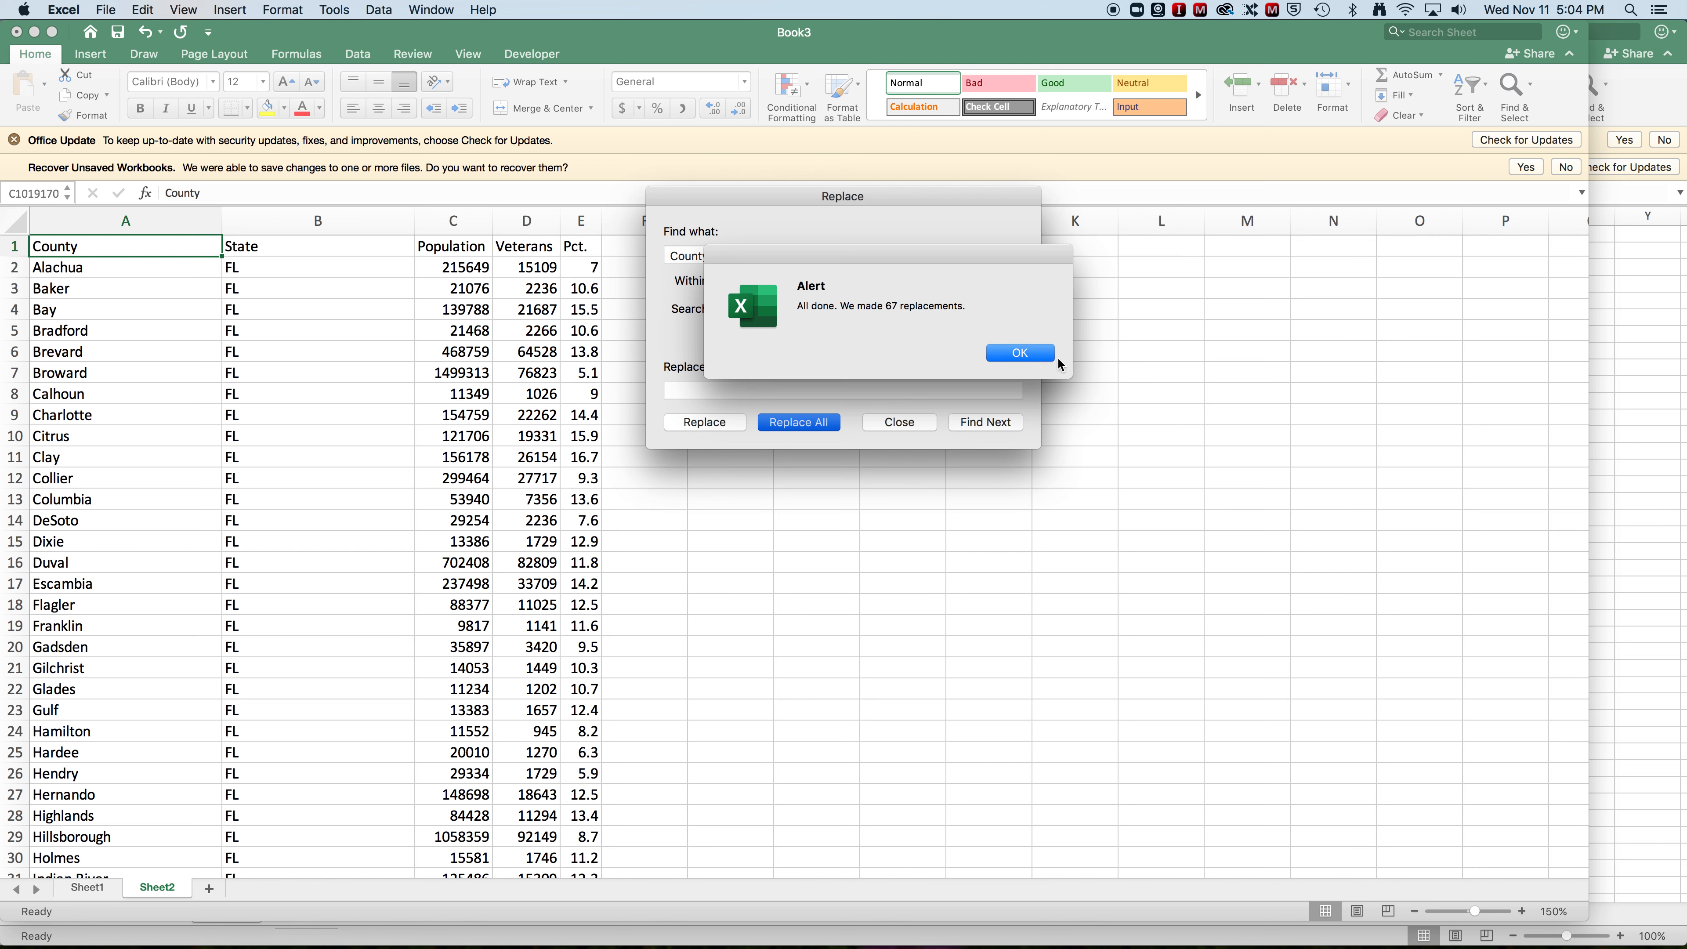
{"action": "left_click", "coordinate": [1020, 353]}
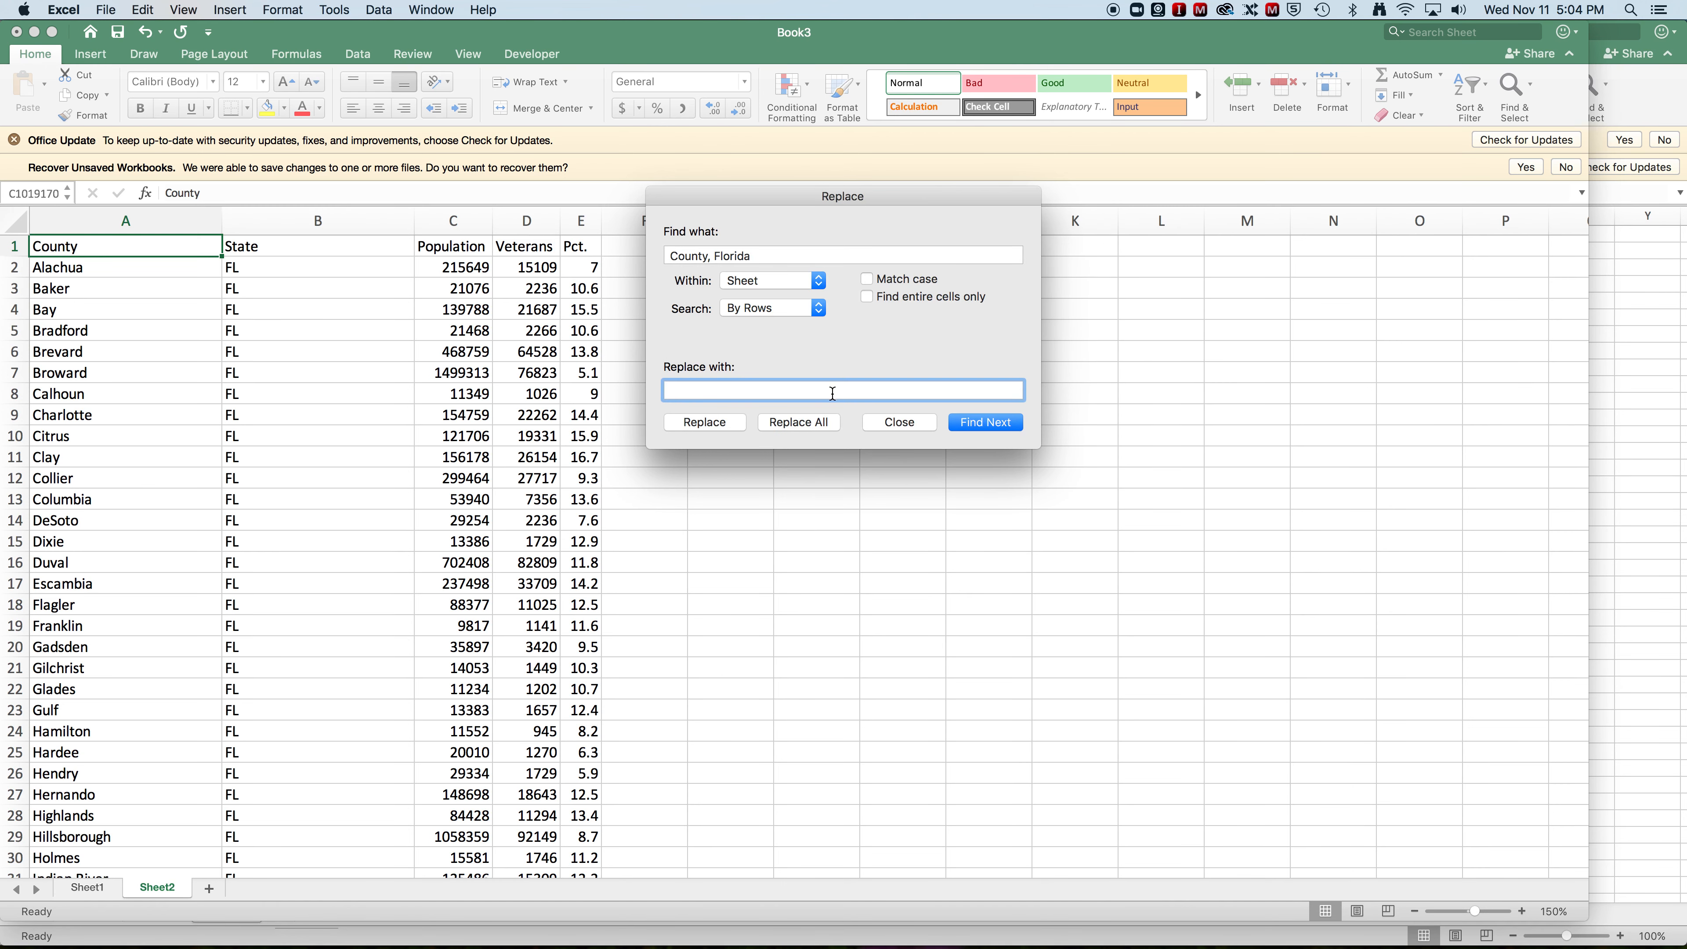
{"action": "left_click_drag", "start_coordinate": [769, 195], "coordinate": [947, 193]}
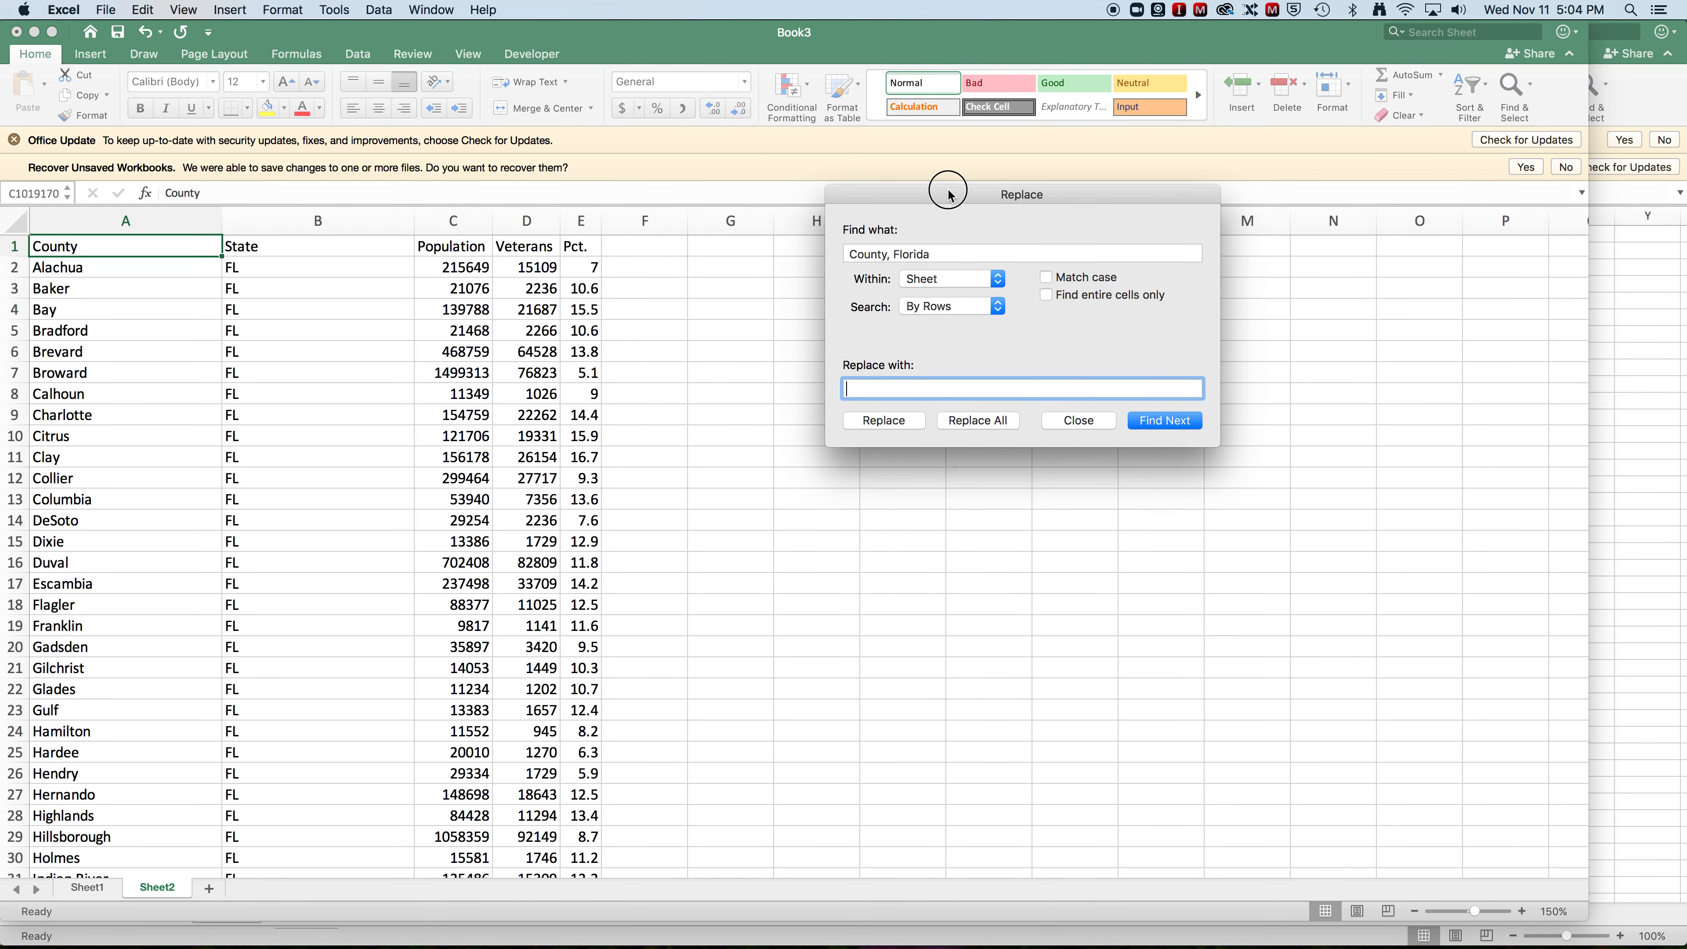
{"action": "left_click", "coordinate": [1087, 422]}
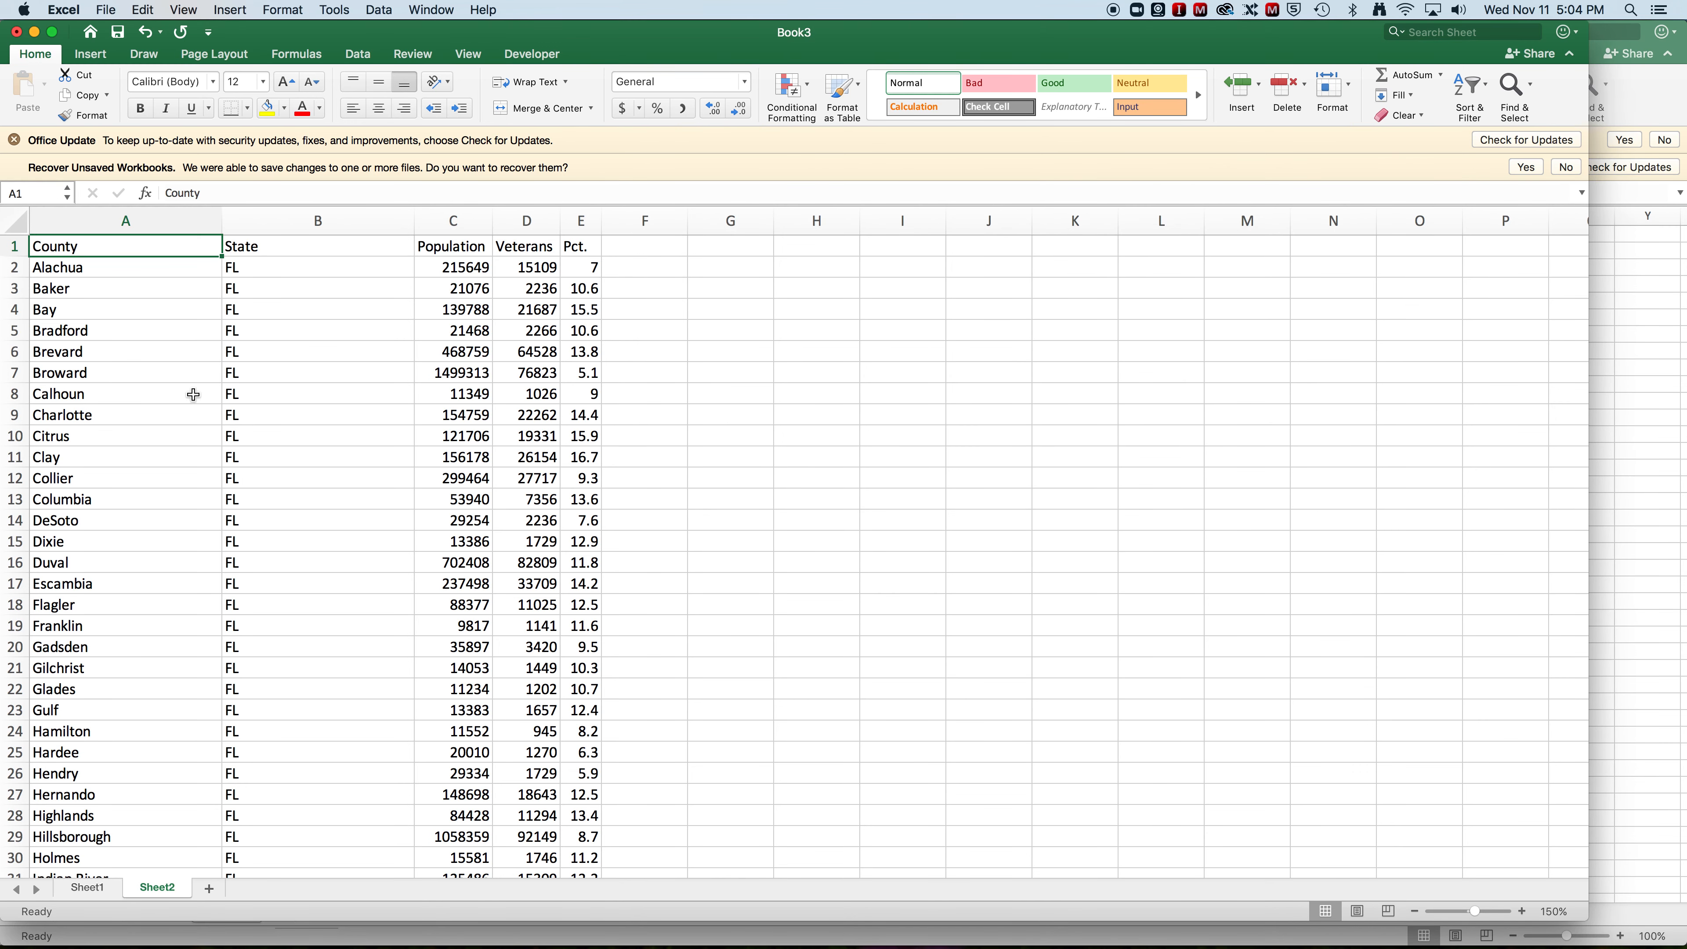
- Check the cleaned county rows down to Washington and narrow the State column to a width of about 8.67
{"action": "scroll", "coordinate": [325, 552], "scroll_direction": "down", "scroll_amount": 5}
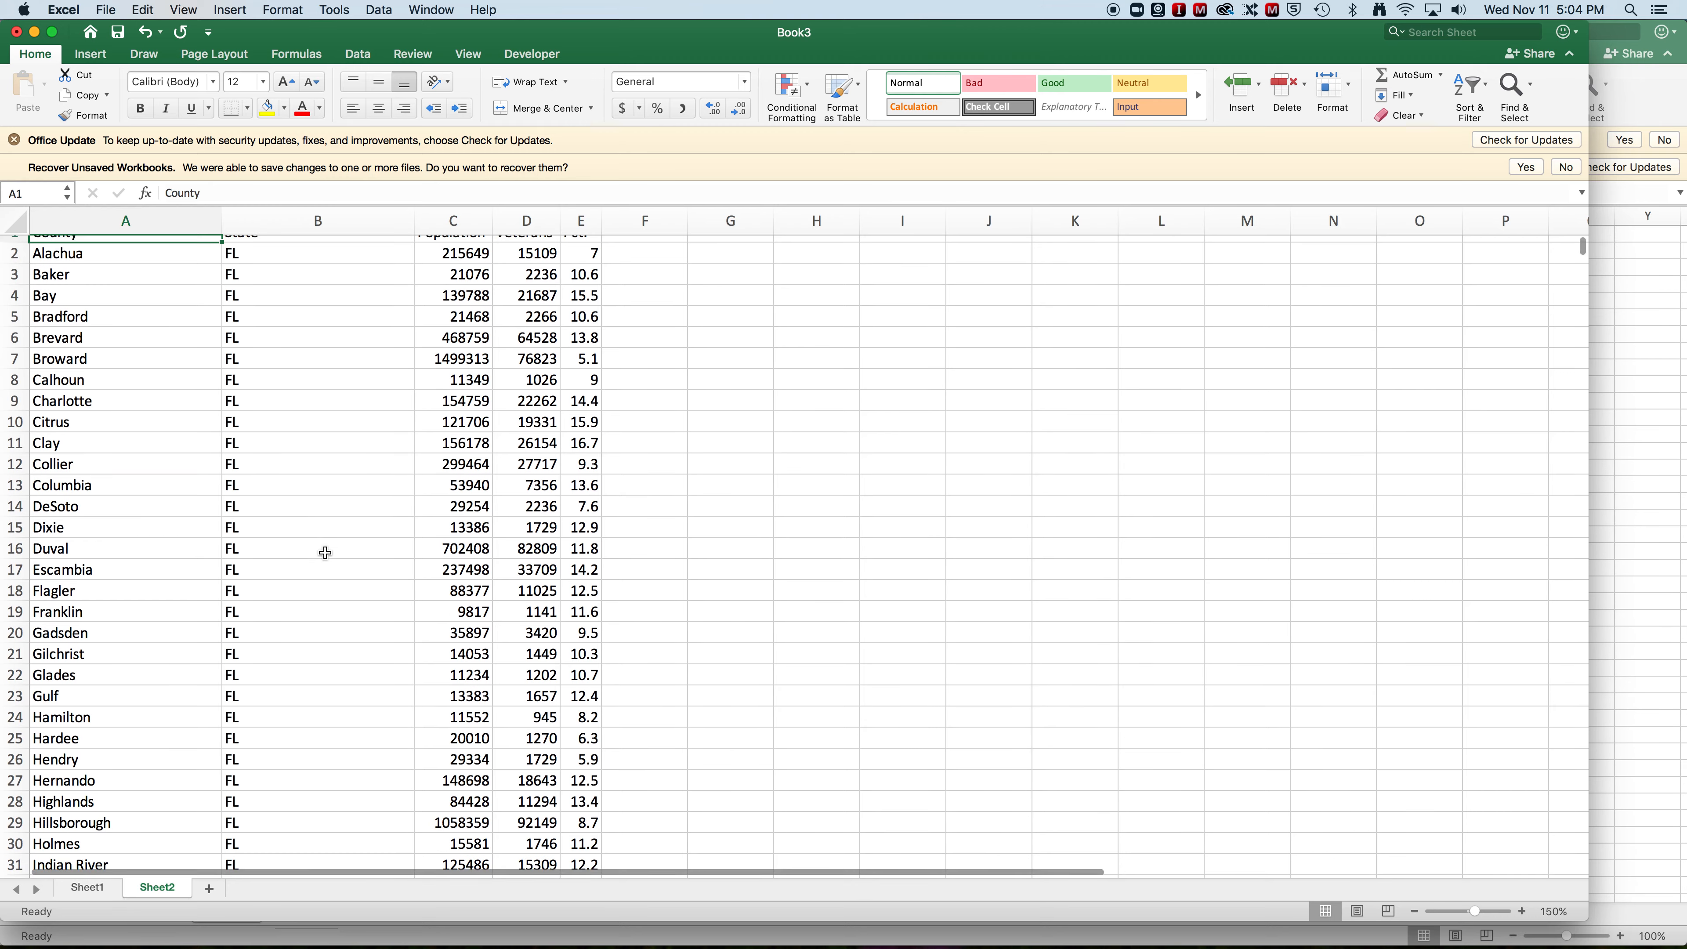
{"action": "scroll", "coordinate": [327, 554], "scroll_direction": "down", "scroll_amount": 8}
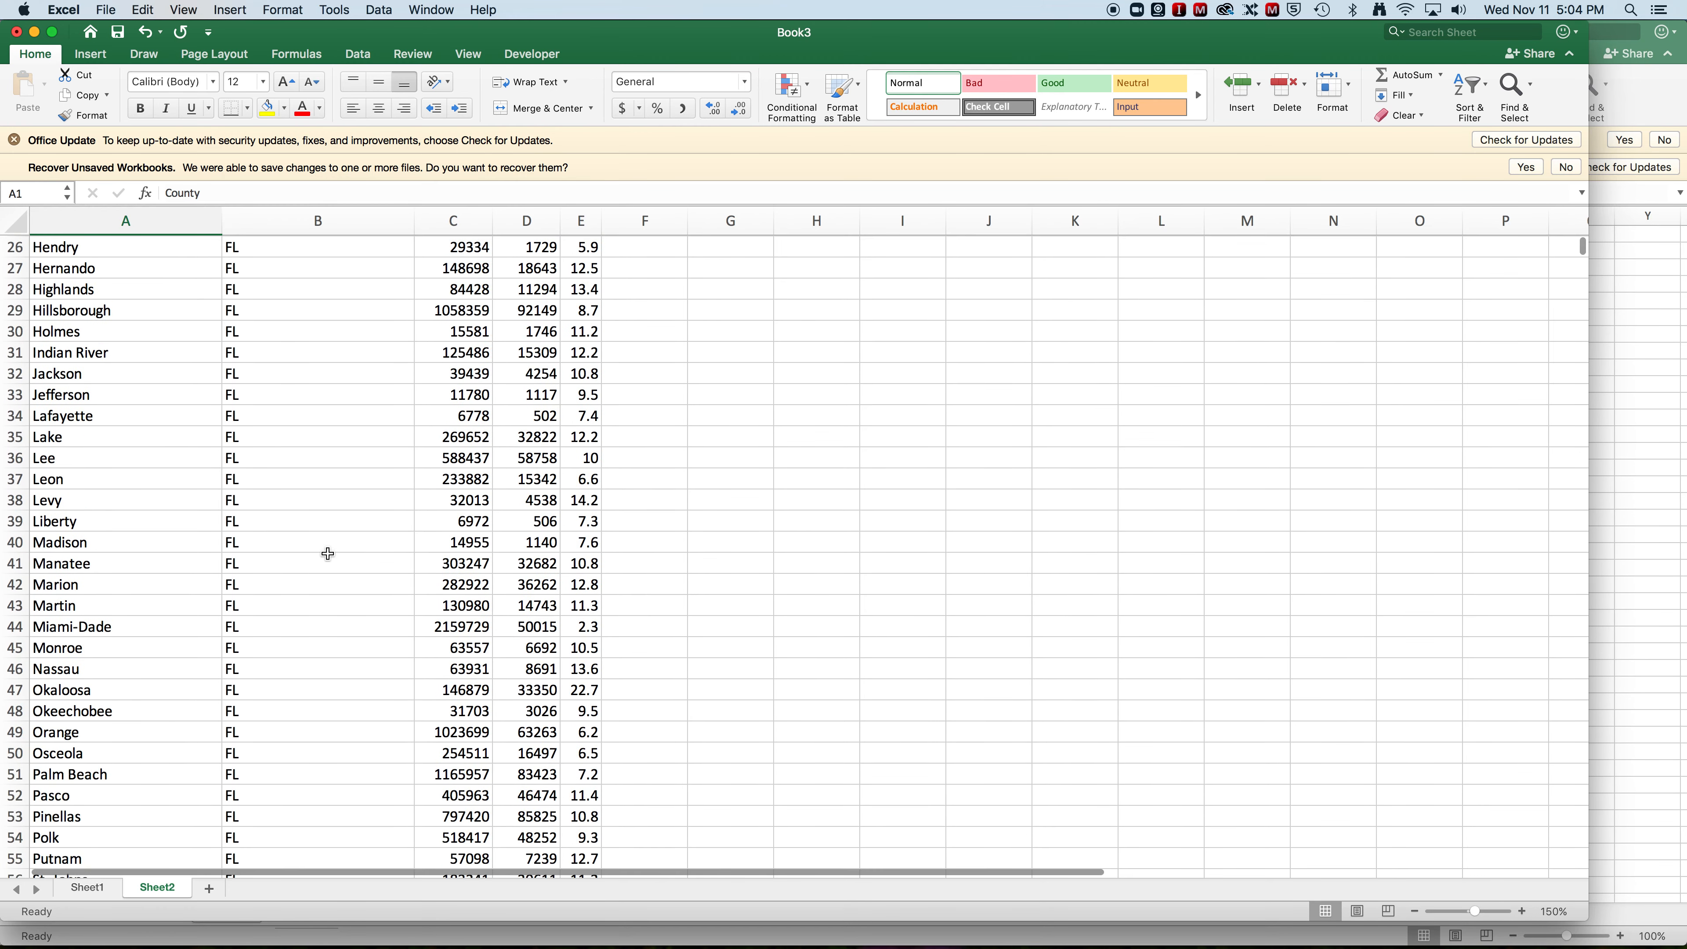
{"action": "scroll", "coordinate": [327, 554], "scroll_direction": "down", "scroll_amount": 4}
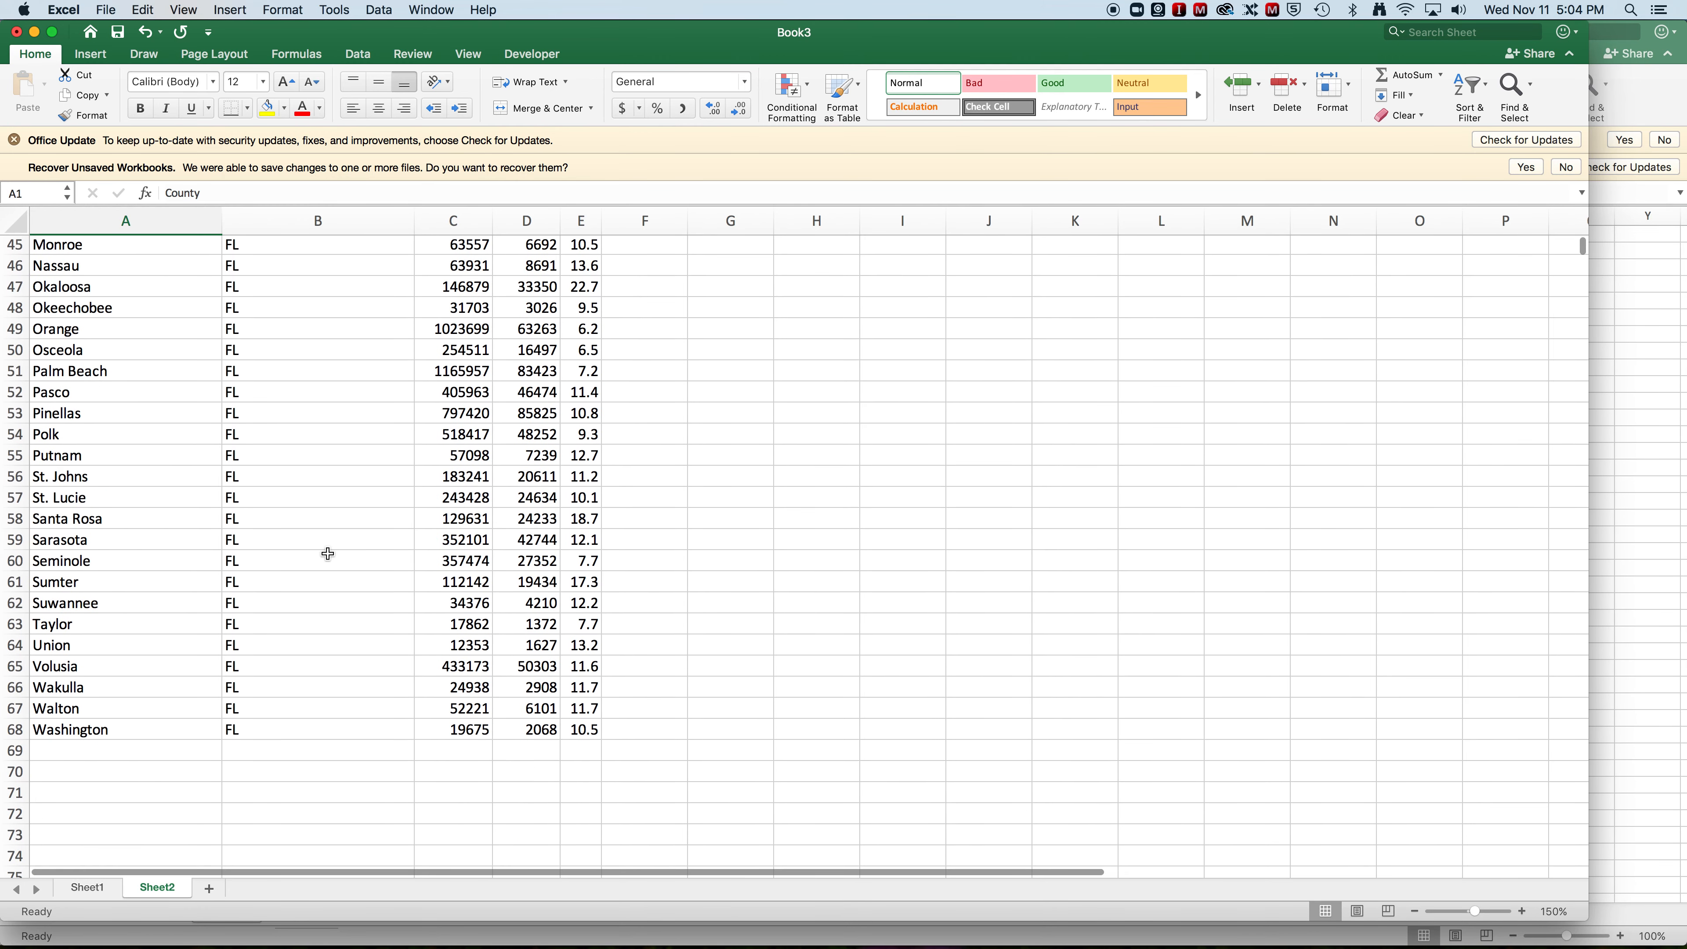
{"action": "scroll", "coordinate": [327, 554], "scroll_direction": "up", "scroll_amount": 17}
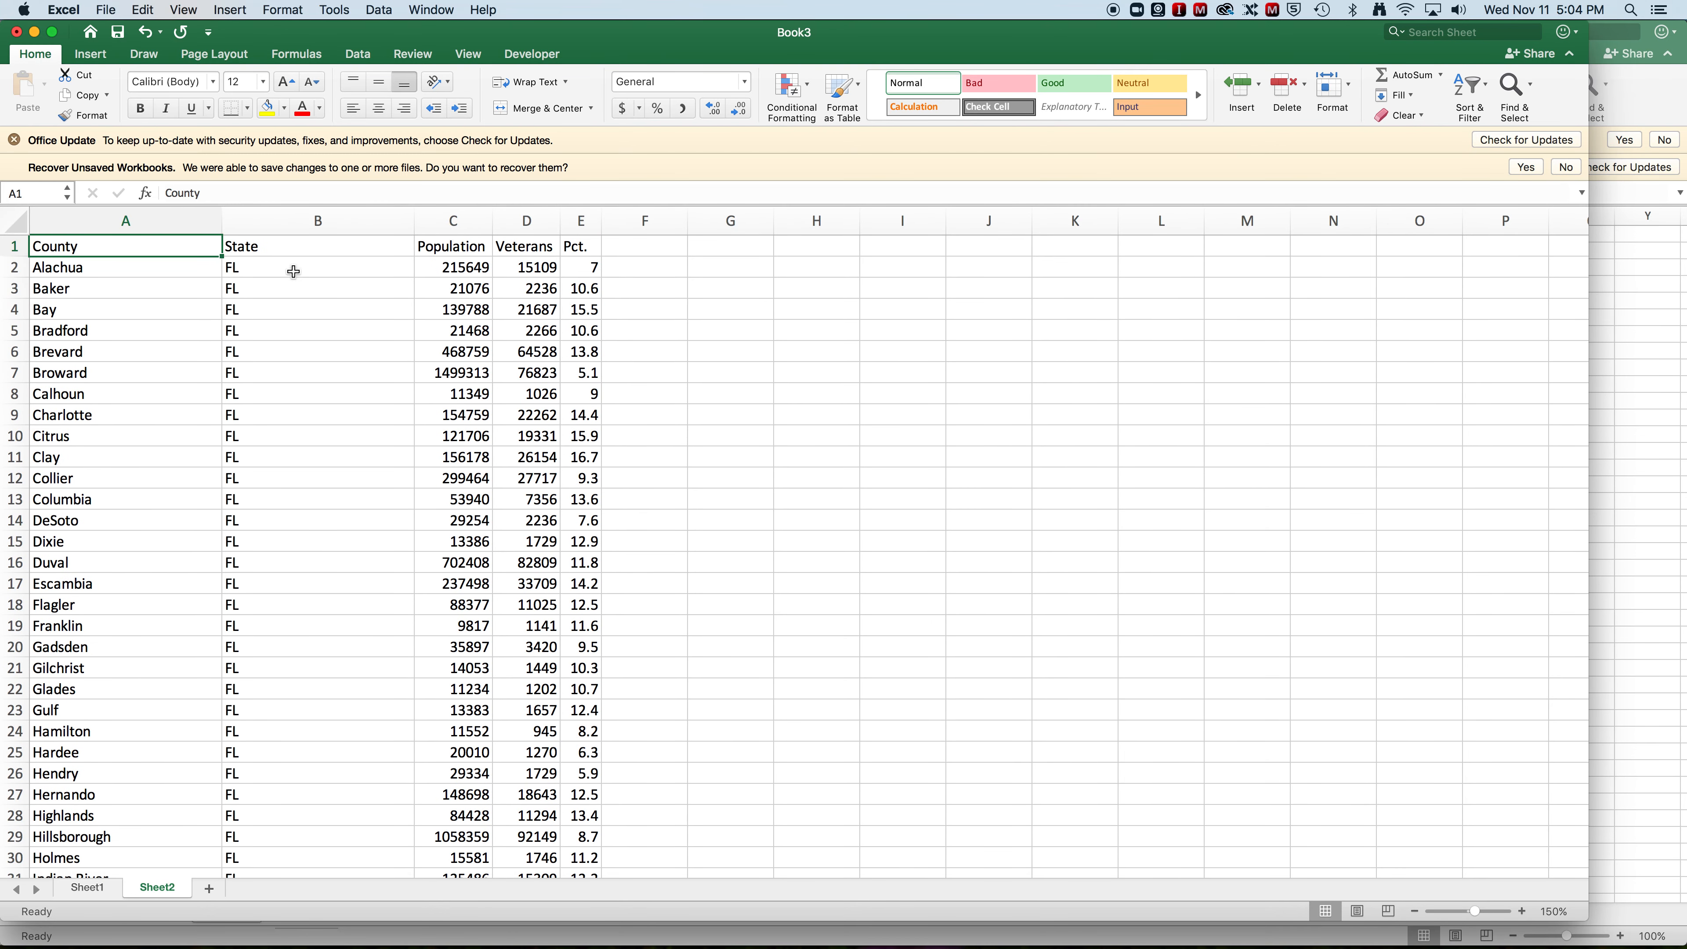
{"action": "left_click_drag", "start_coordinate": [420, 225], "coordinate": [303, 229]}
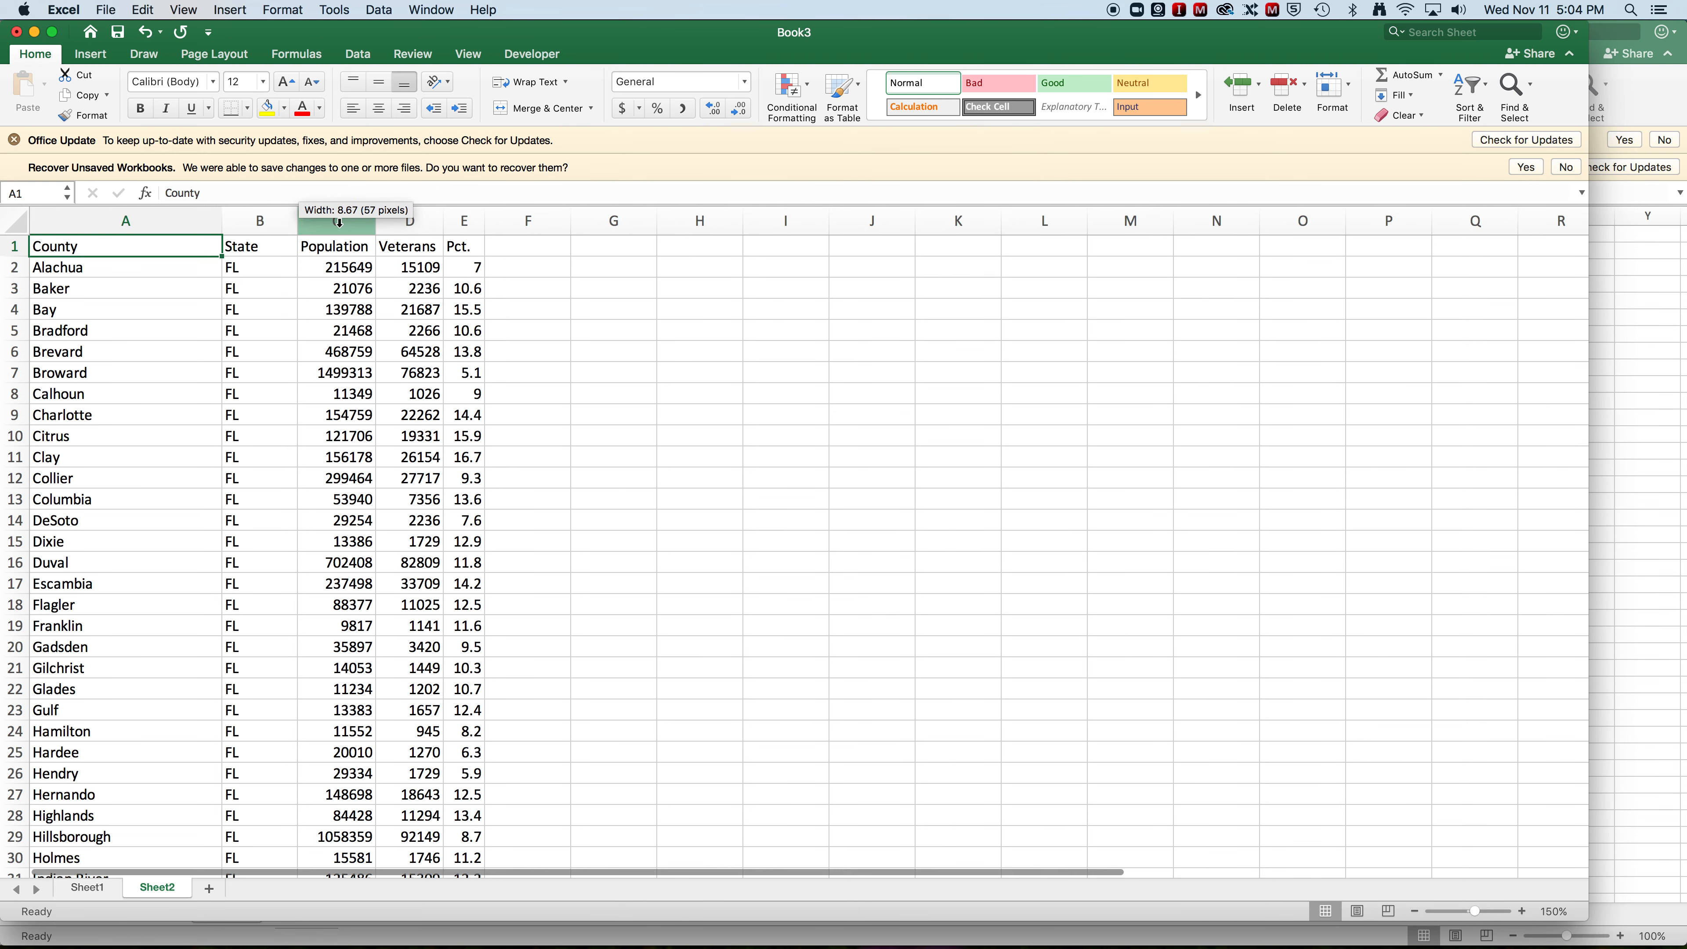